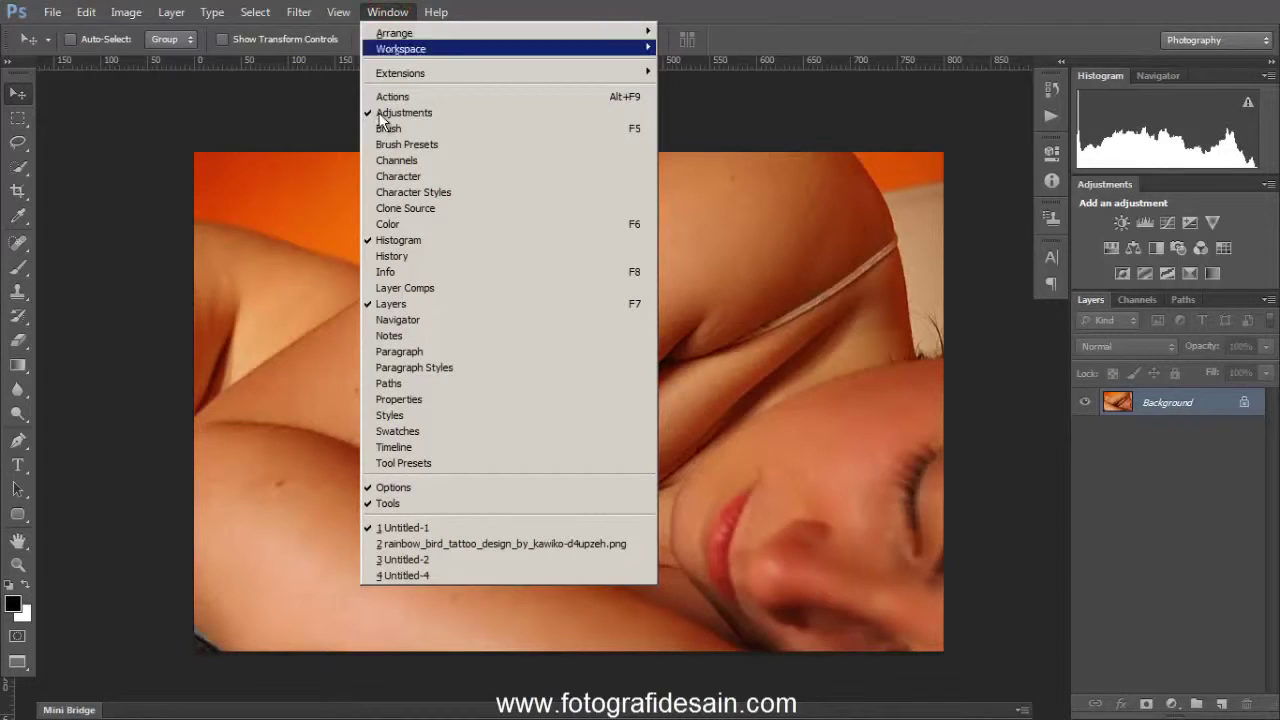
# Copy the entire floral tattoo artwork from Untitled-4 and paste it onto the photo in Untitled-1.
pyautogui.click(491, 575)
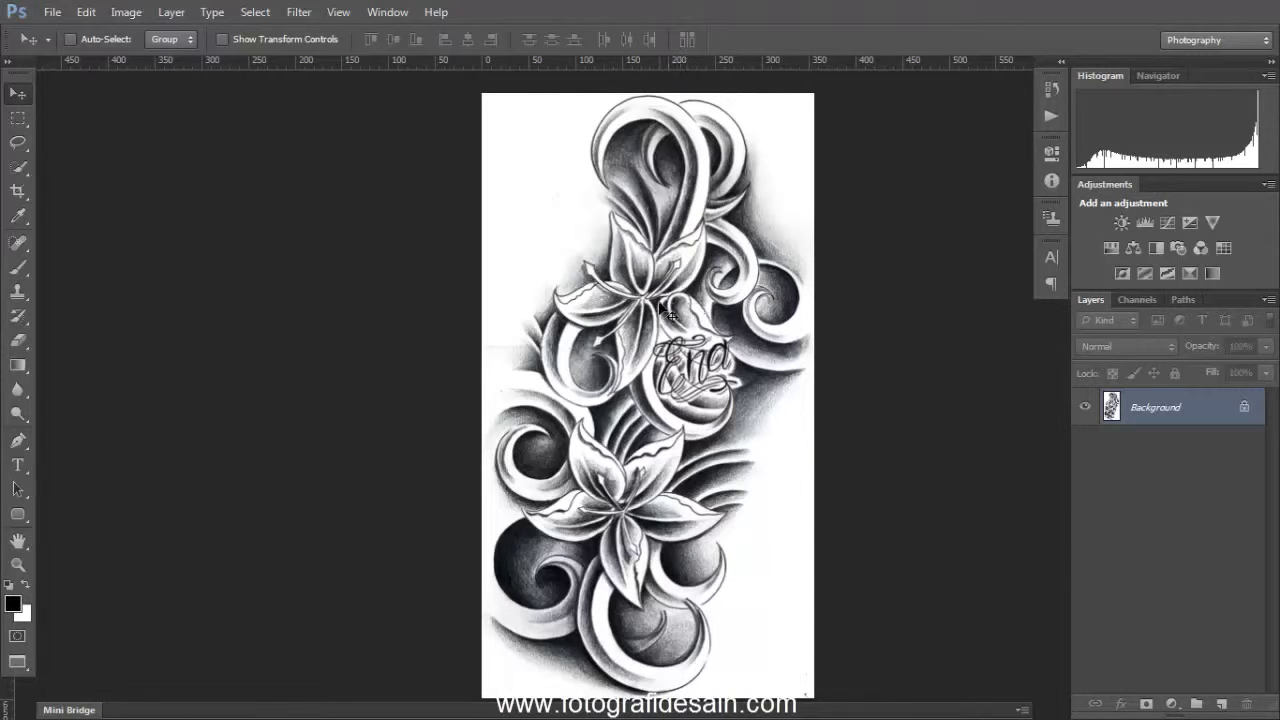
pyautogui.hotkey('ctrl', 'a')
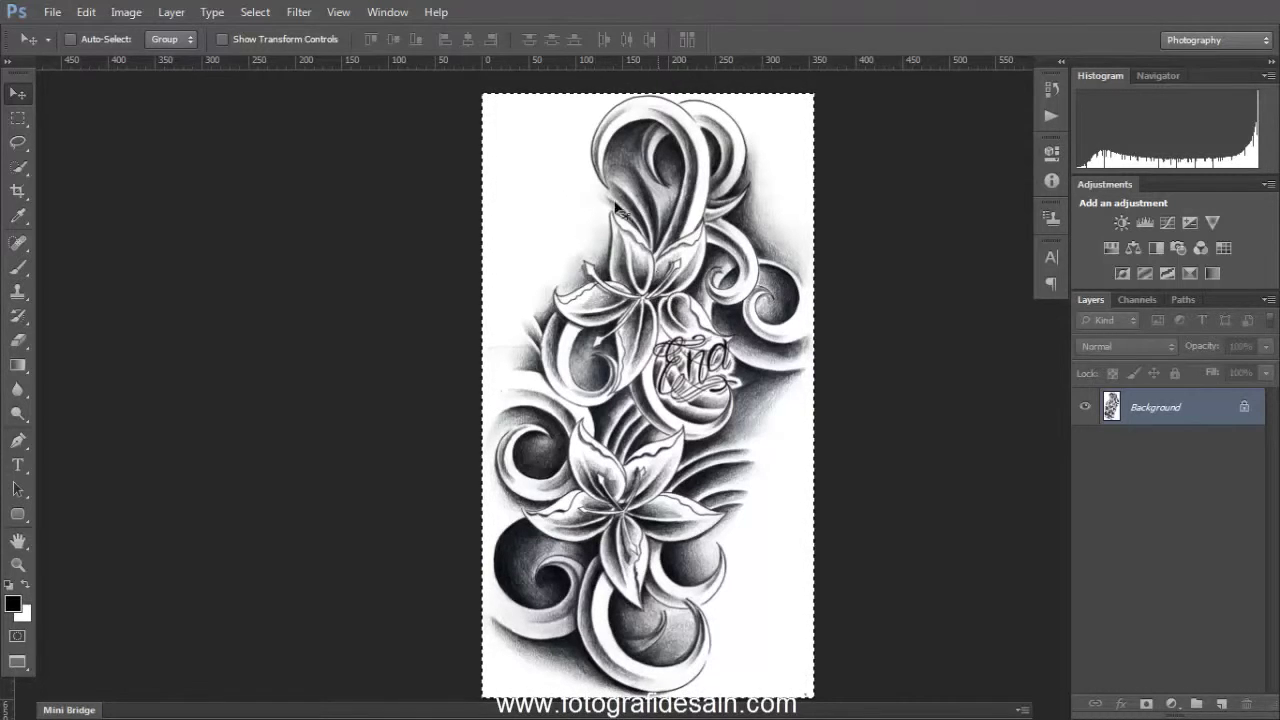
pyautogui.click(387, 12)
pyautogui.click(486, 528)
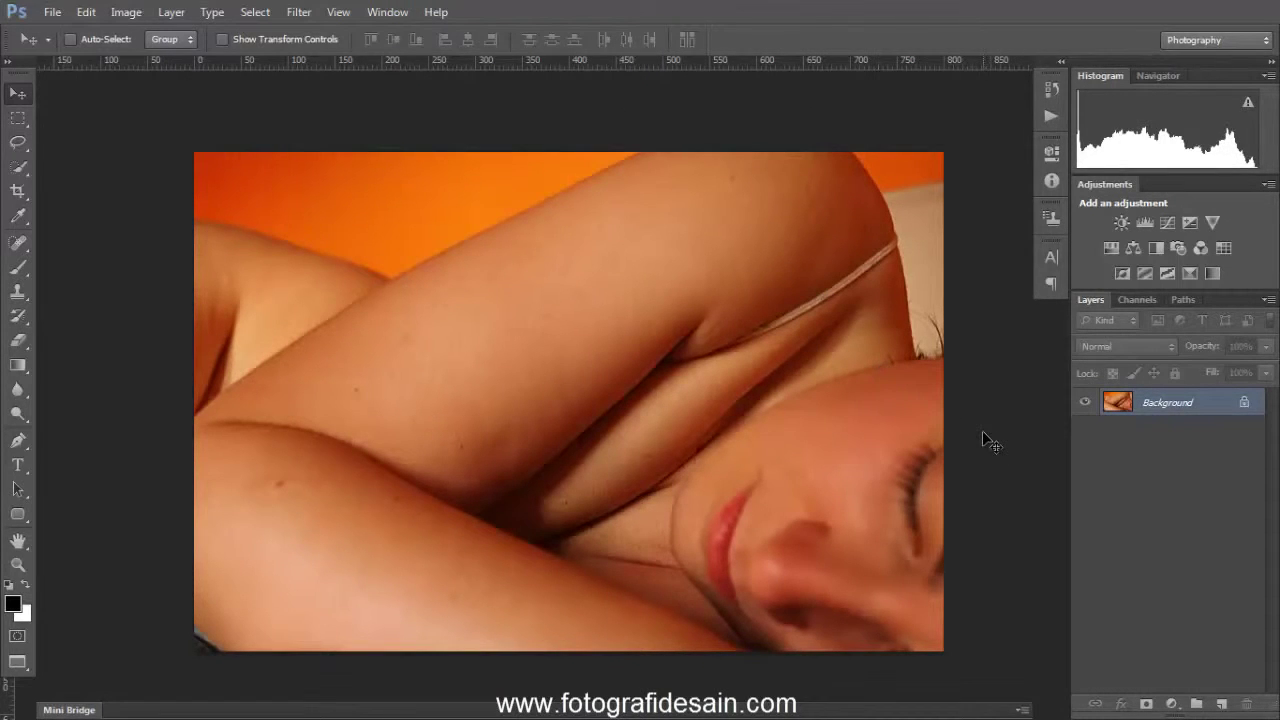
pyautogui.hotkey('ctrl', 'v')
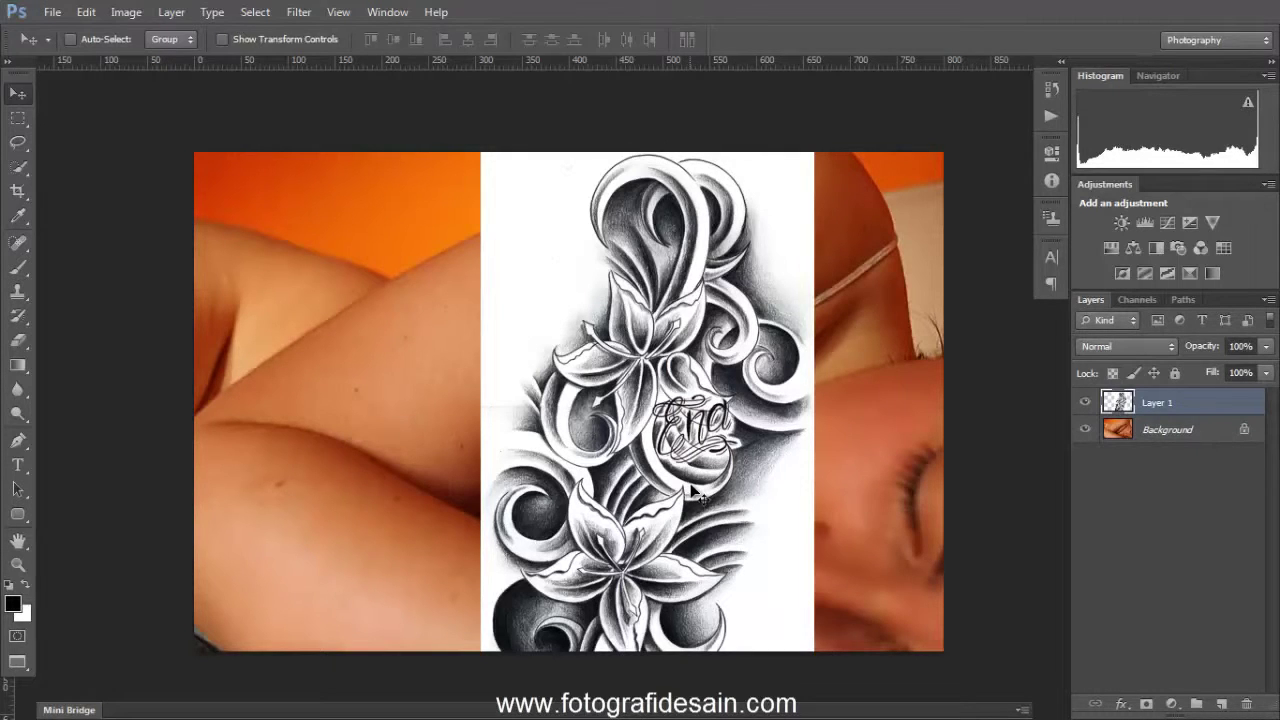
# Free-transform the tattoo artwork to about 48% scale and 58.14° rotation, placing it along the edge of the raised upper arm.
pyautogui.hotkey('ctrl', 't')
pyautogui.moveTo(772, 234); pyautogui.dragTo(669, 419)
pyautogui.moveTo(612, 485); pyautogui.dragTo(637, 235)
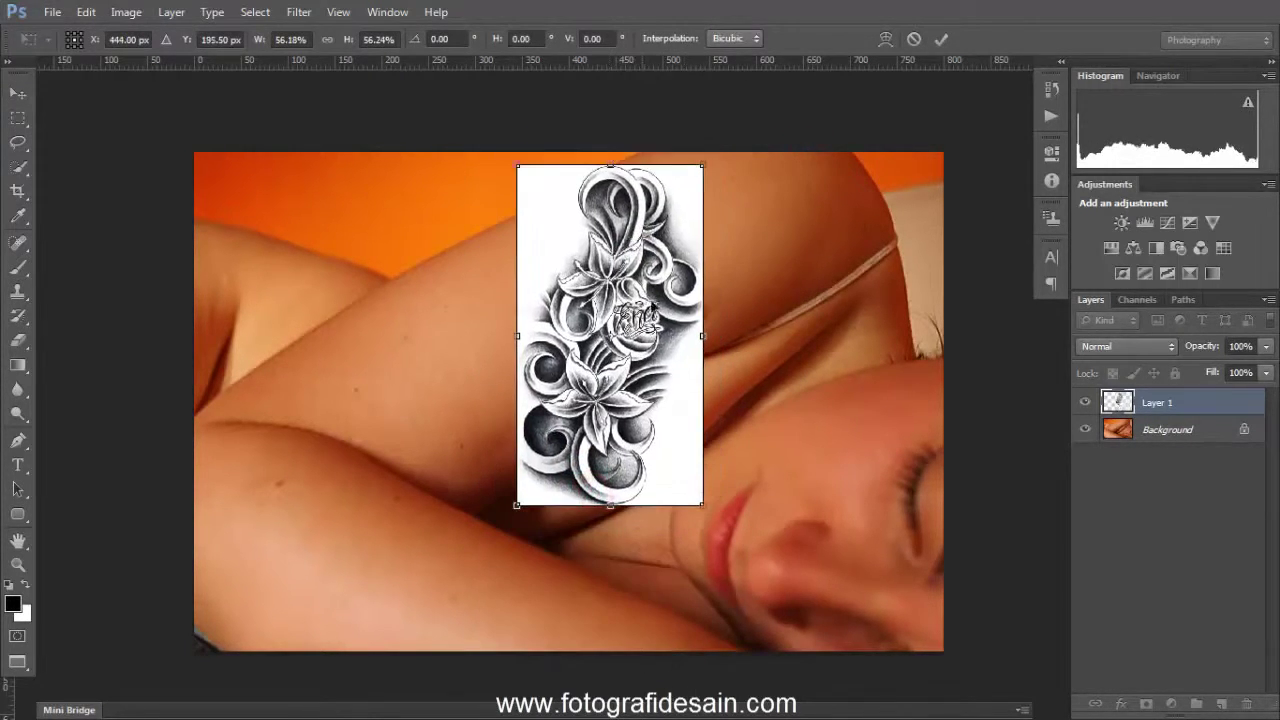
pyautogui.moveTo(735, 517); pyautogui.dragTo(531, 516)
pyautogui.moveTo(588, 414); pyautogui.dragTo(500, 333)
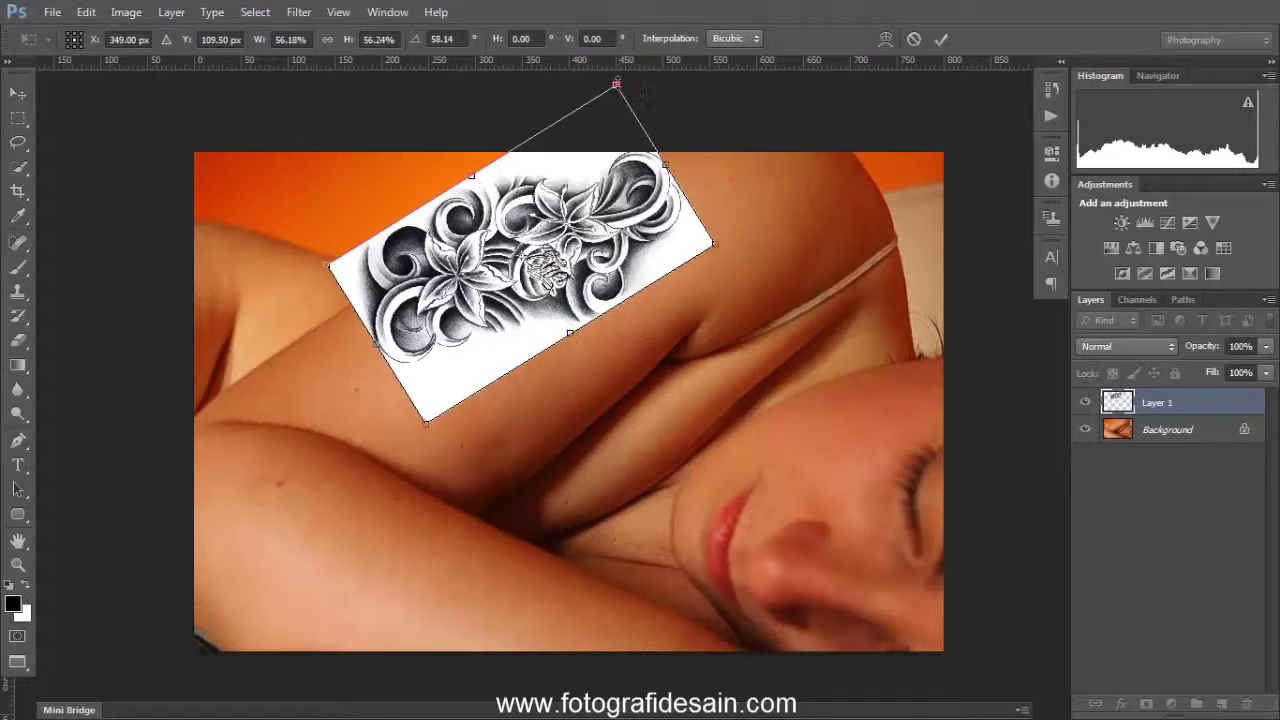
pyautogui.moveTo(616, 84); pyautogui.dragTo(543, 309)
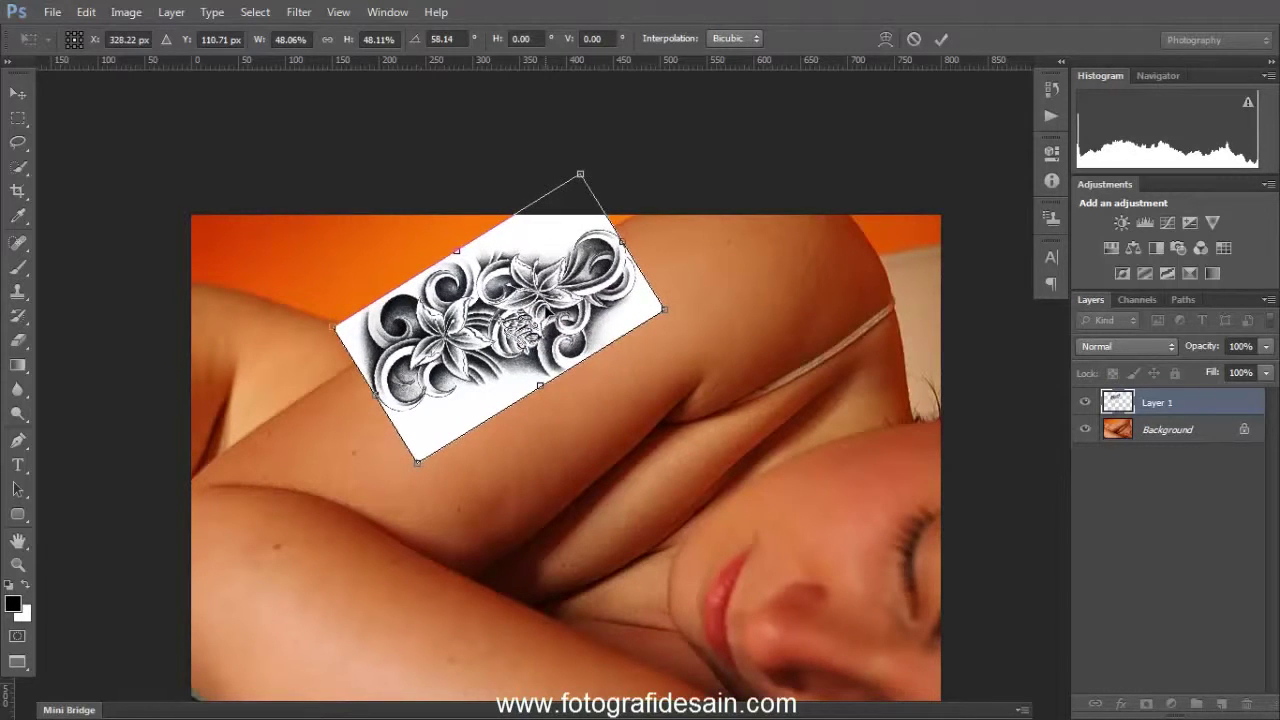
pyautogui.press('Right')
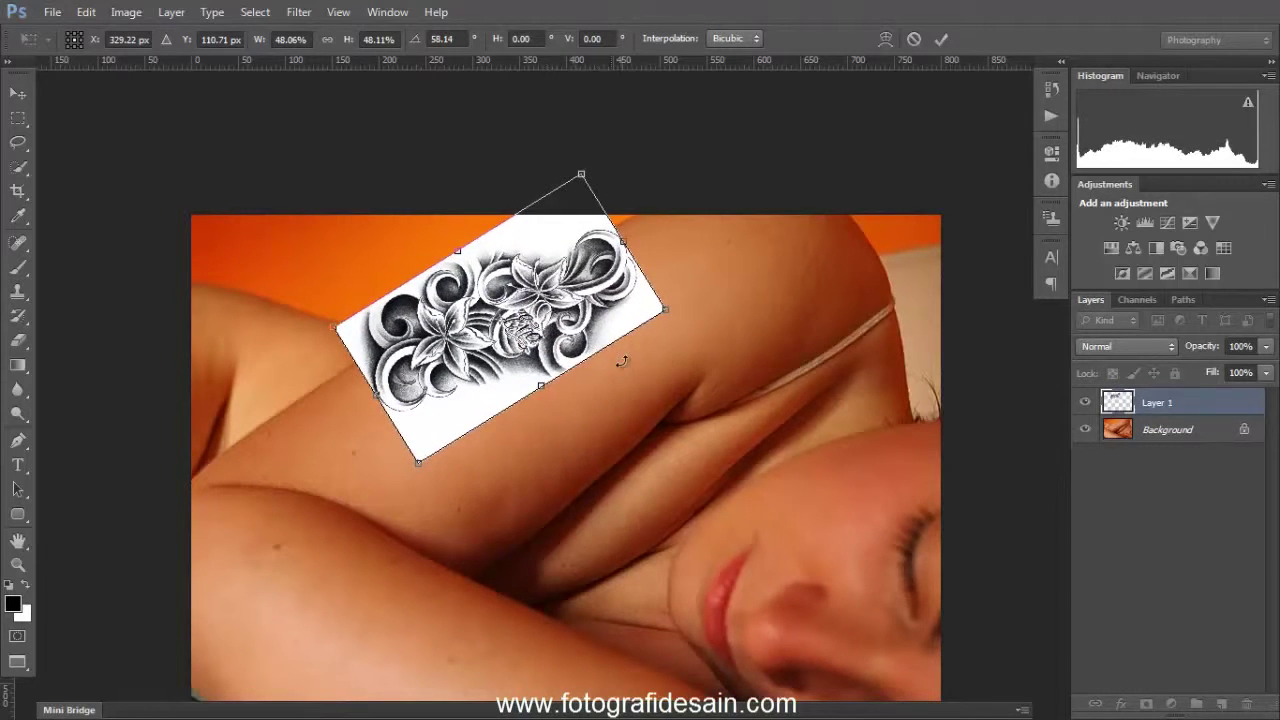
pyautogui.press('Return')
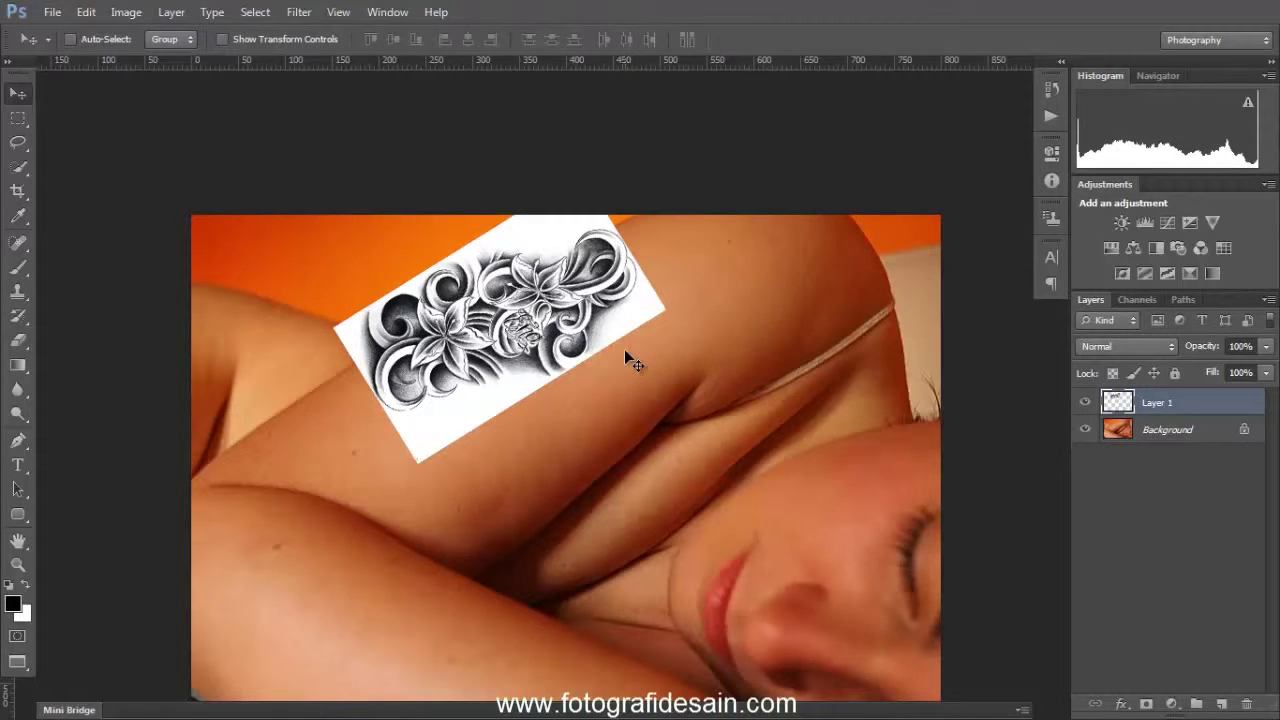
# Rename the pasted artwork layer to Tato and set its blend mode to Multiply.
pyautogui.doubleClick(1155, 404)
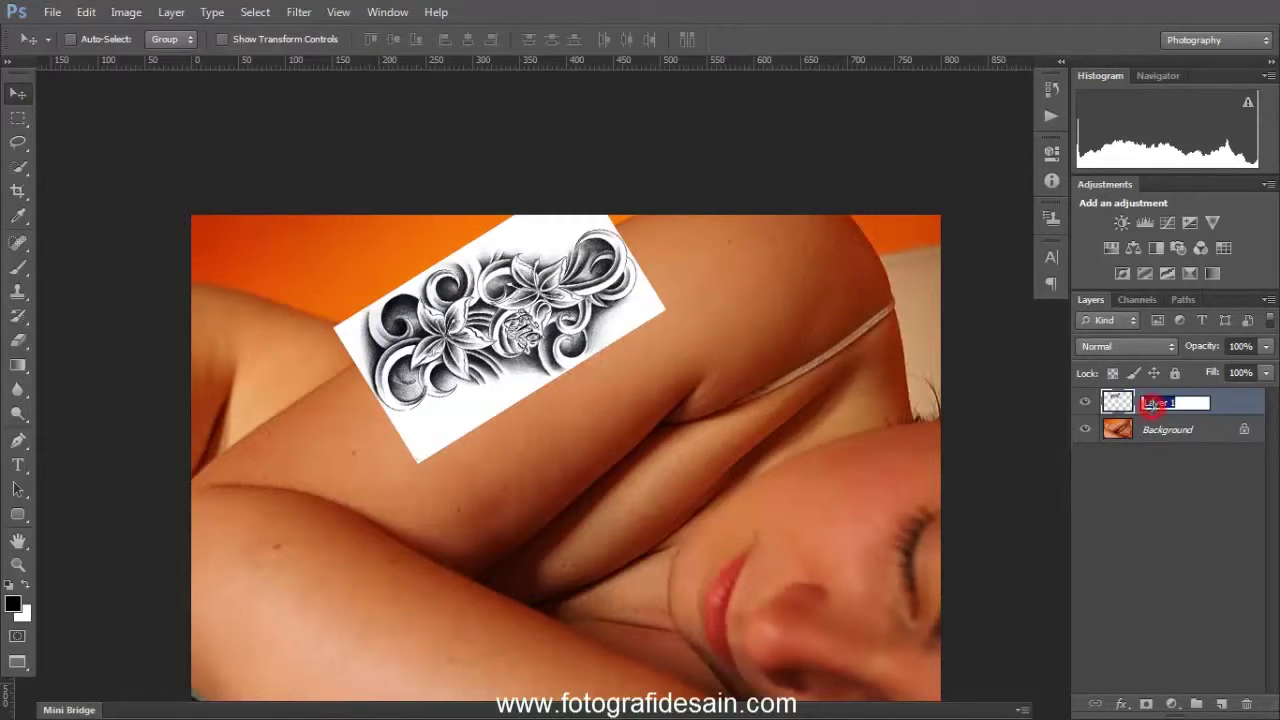
pyautogui.press('Return')
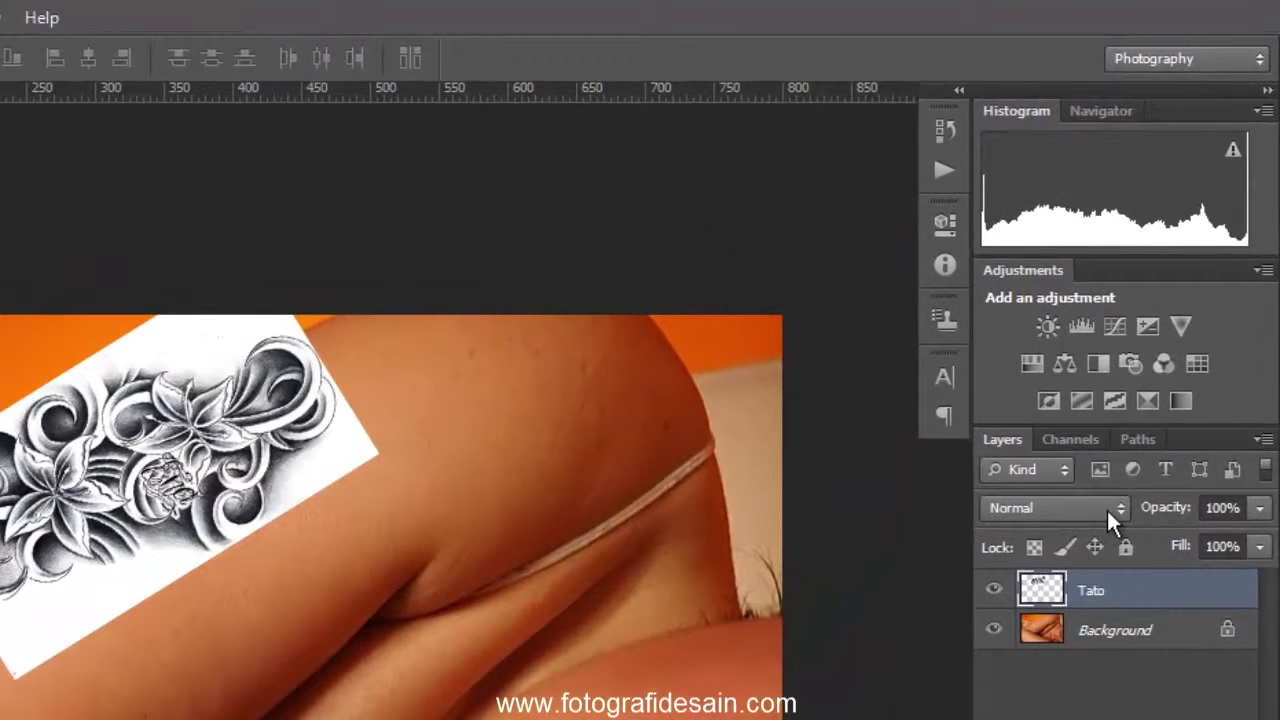
pyautogui.click(1112, 508)
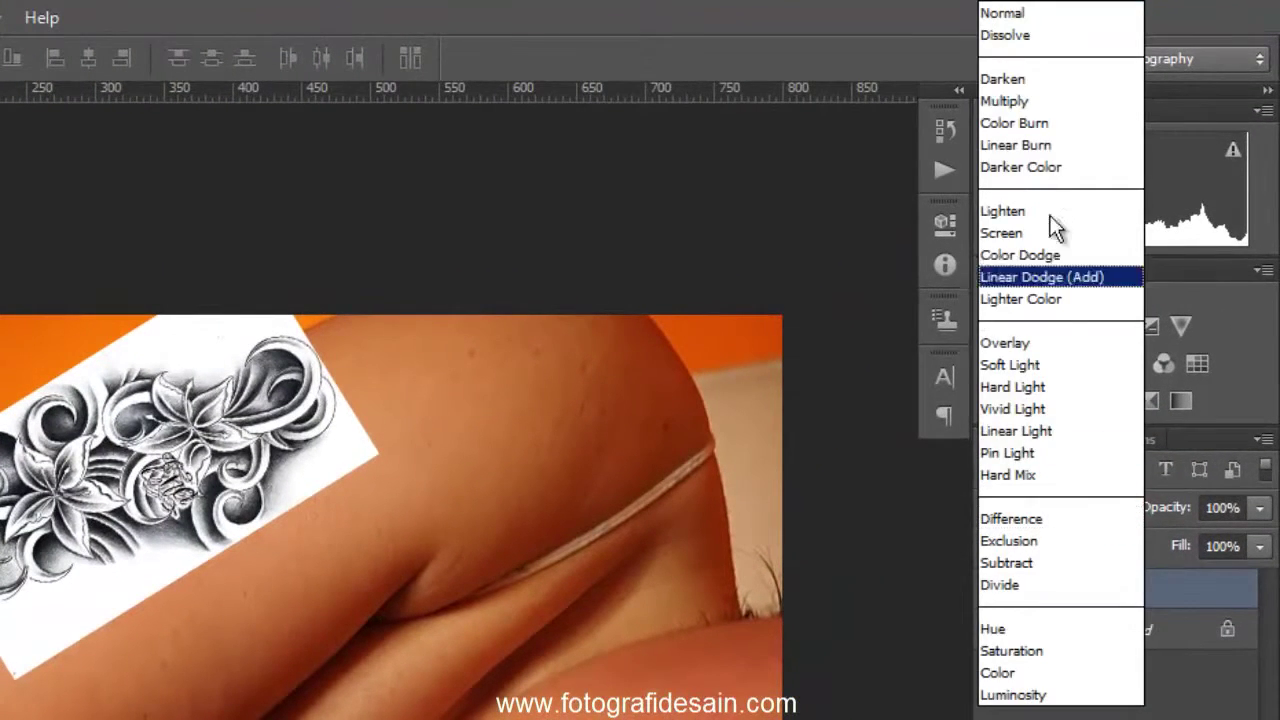
pyautogui.click(1050, 106)
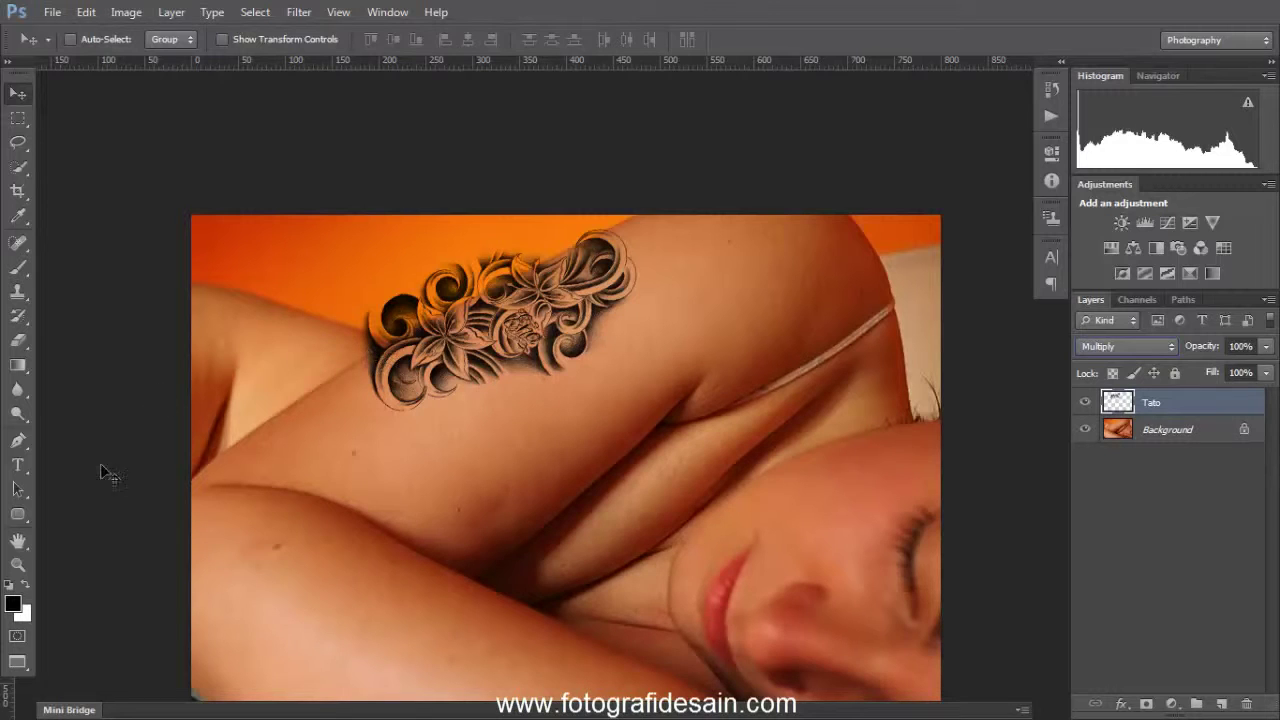
# Shift the tattoo slightly upward on the arm and add a layer mask to the Tato layer.
pyautogui.click(18, 564)
pyautogui.click(480, 320)
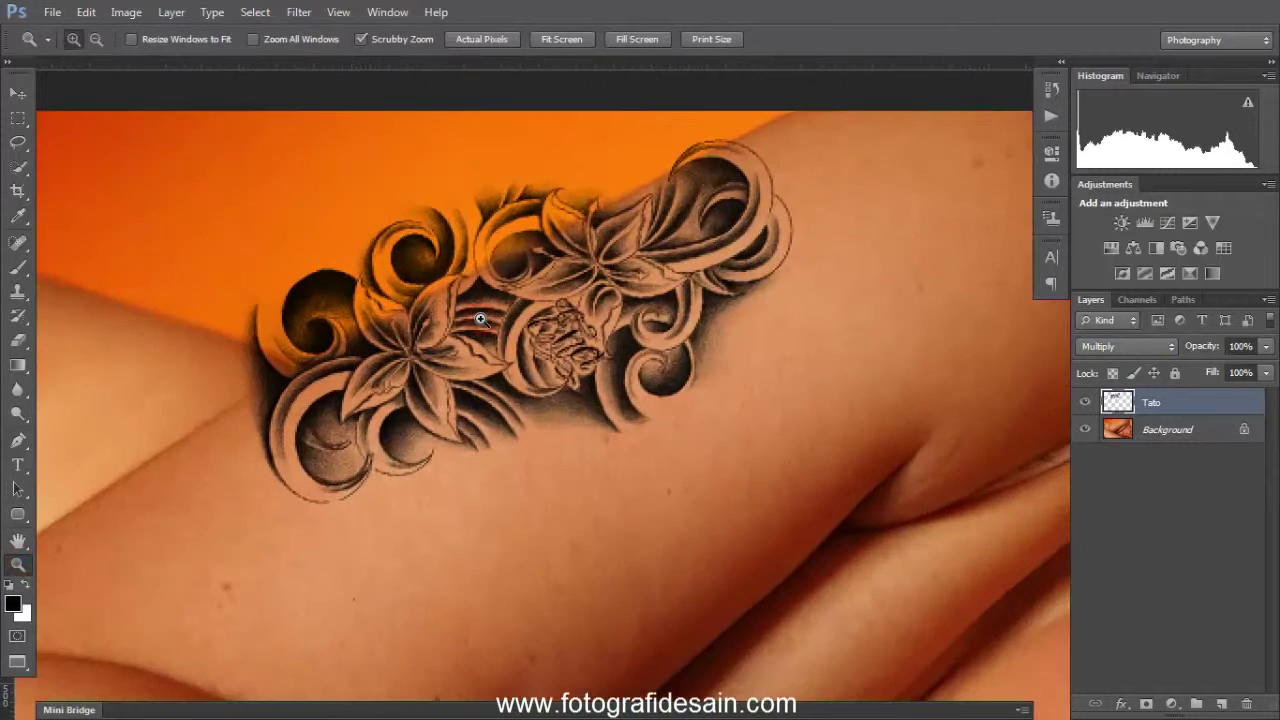
pyautogui.press('v')
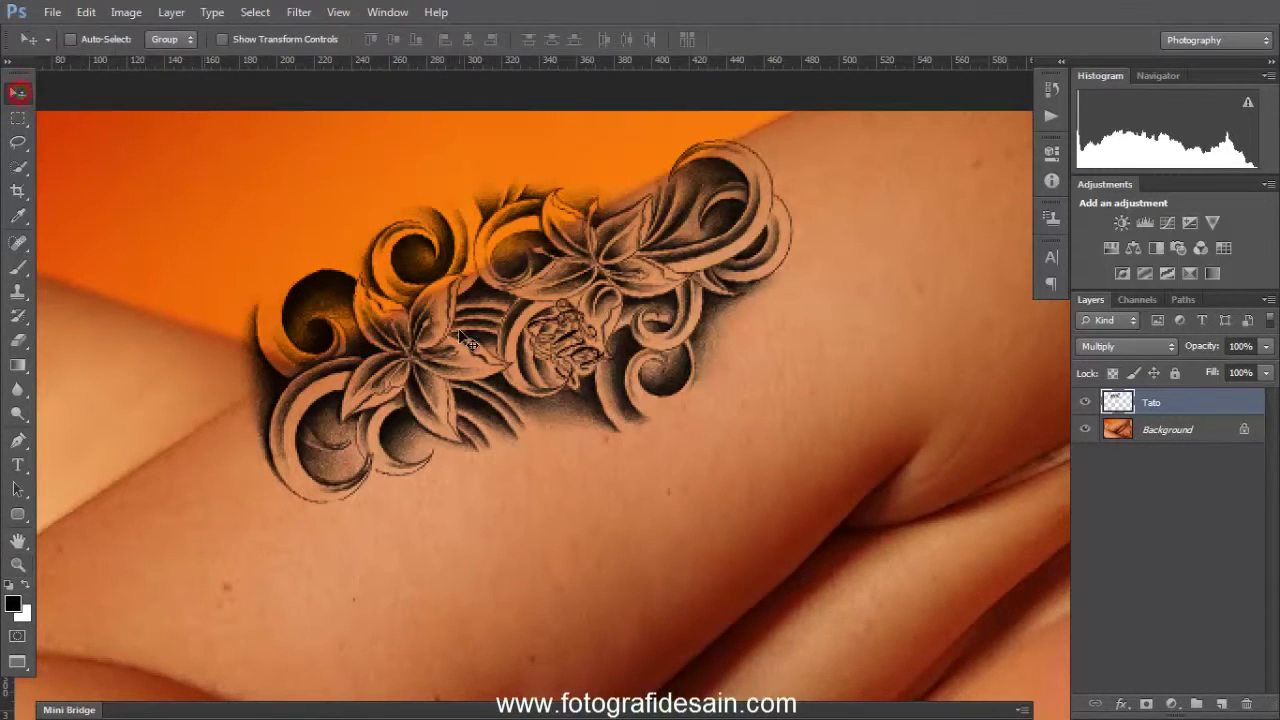
pyautogui.moveTo(635, 312); pyautogui.dragTo(630, 295)
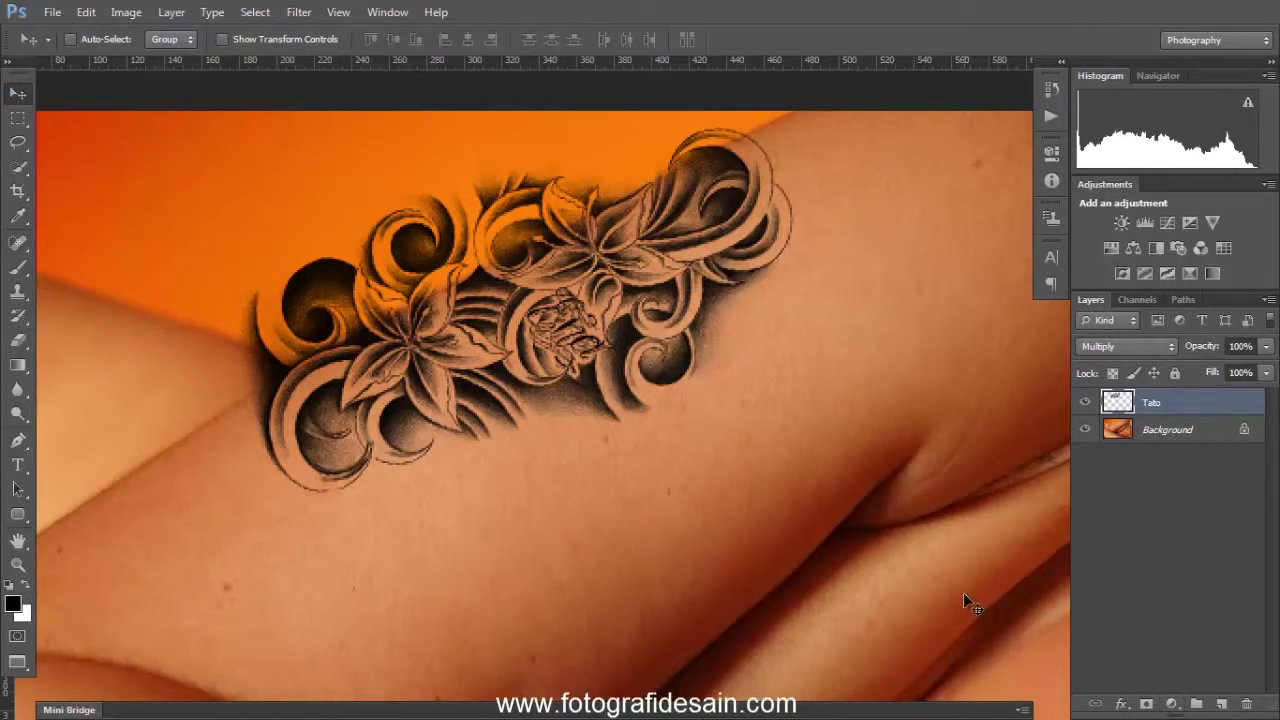
pyautogui.click(1146, 704)
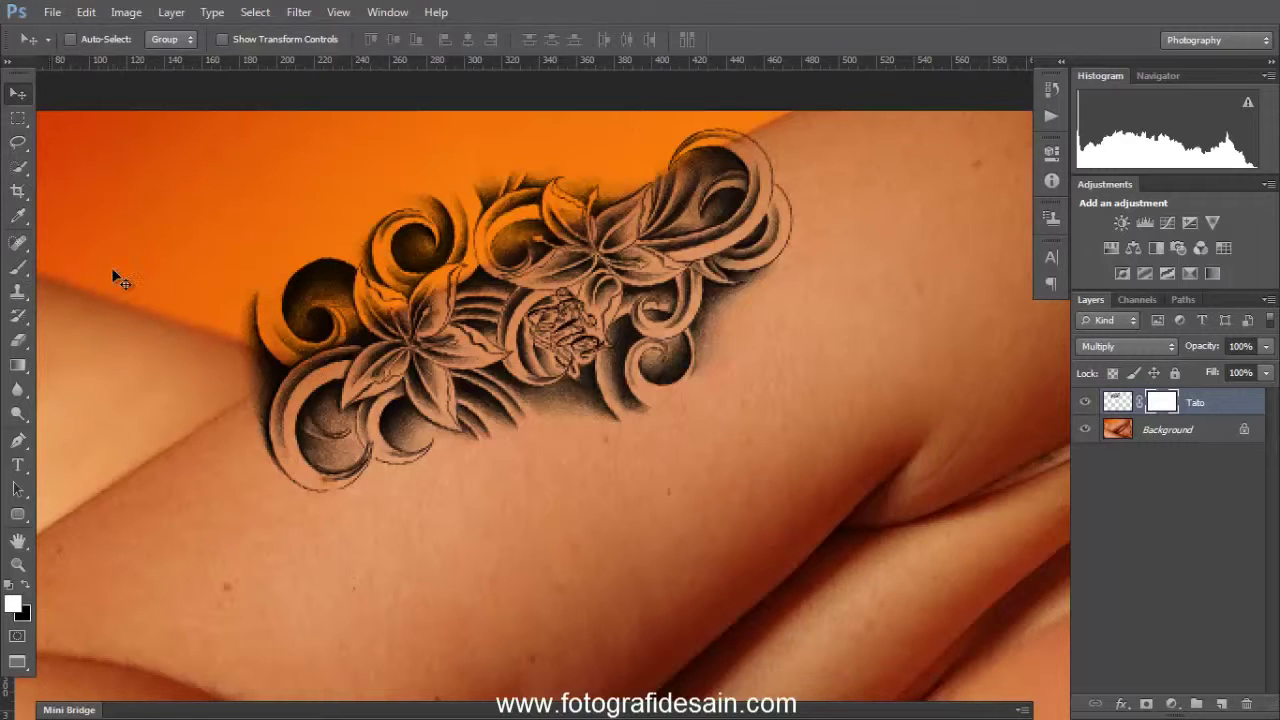
# Mask out the tattoo area extending past the arm's upper edge using a Polygonal Lasso selection, and deselect.
pyautogui.click(20, 146)
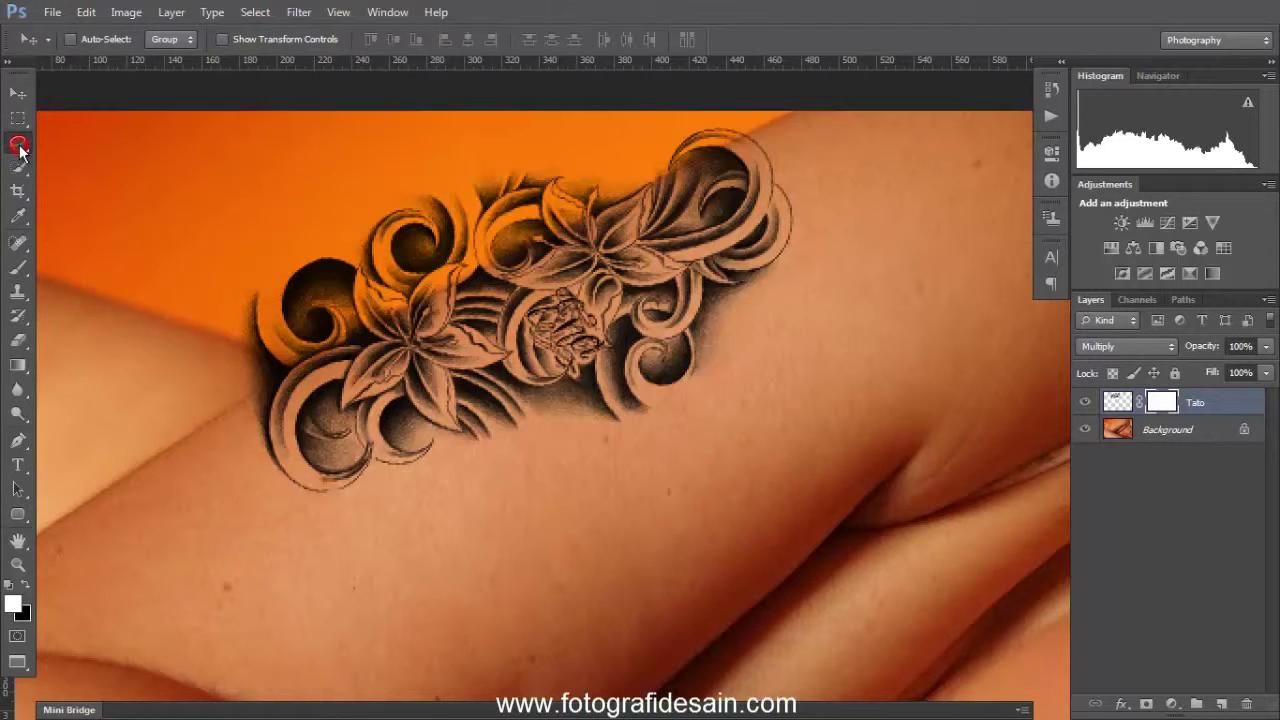
pyautogui.click(74, 157)
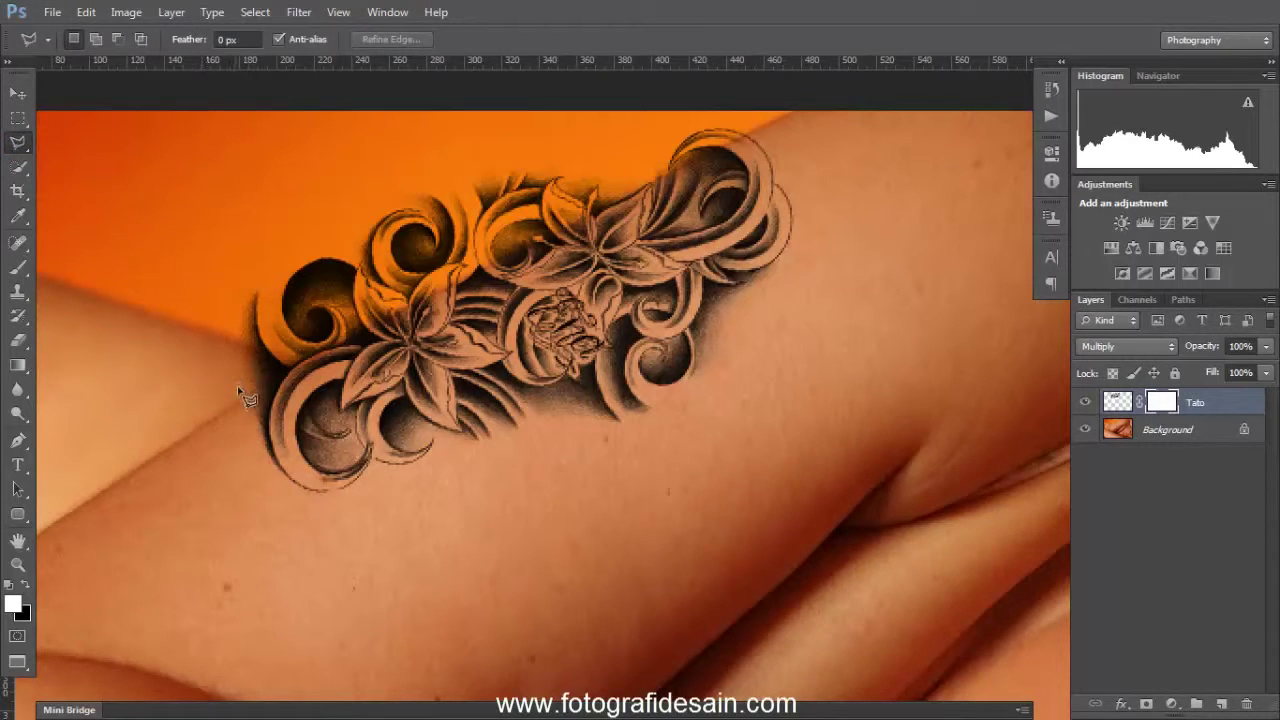
pyautogui.click(239, 405)
pyautogui.click(508, 258)
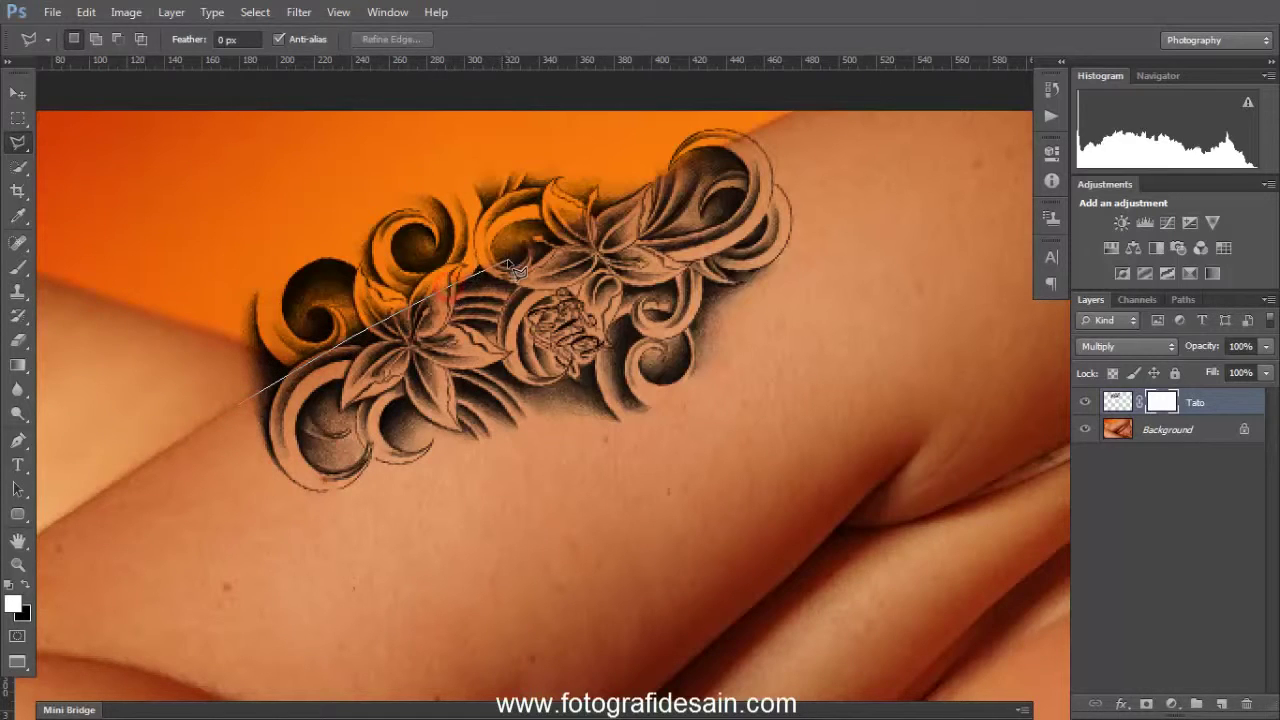
pyautogui.click(641, 192)
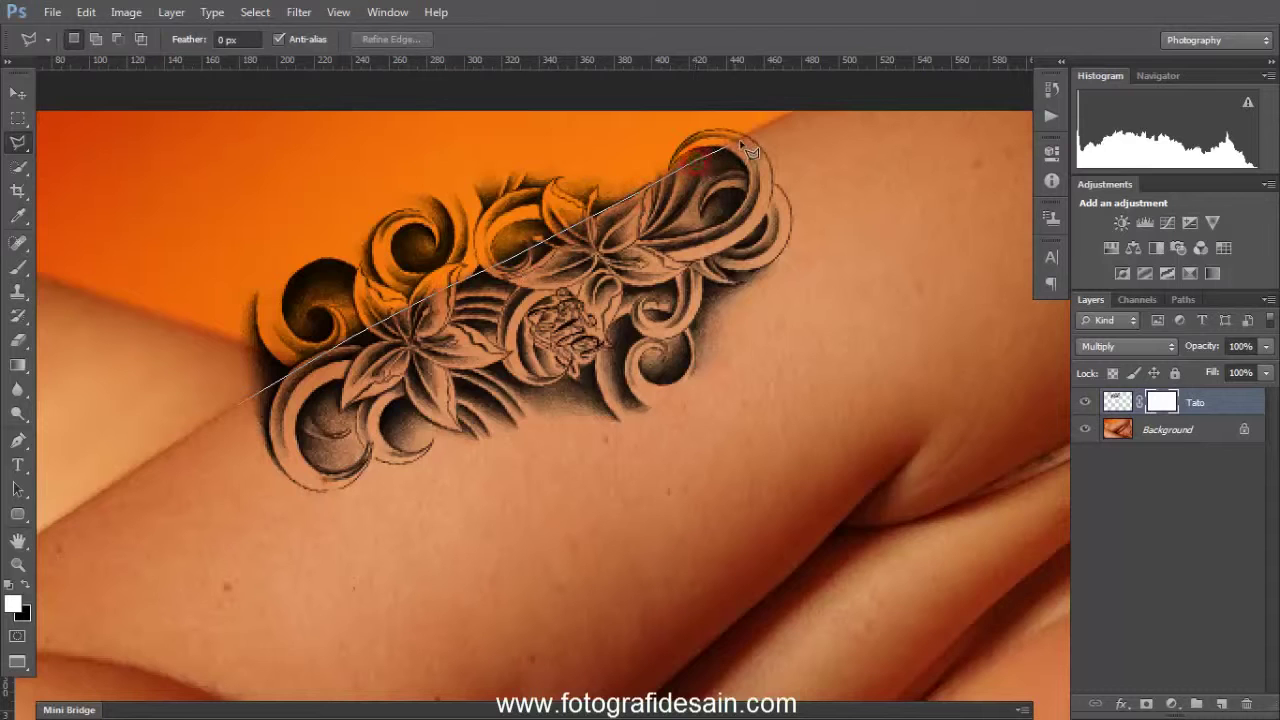
pyautogui.click(772, 117)
pyautogui.click(713, 83)
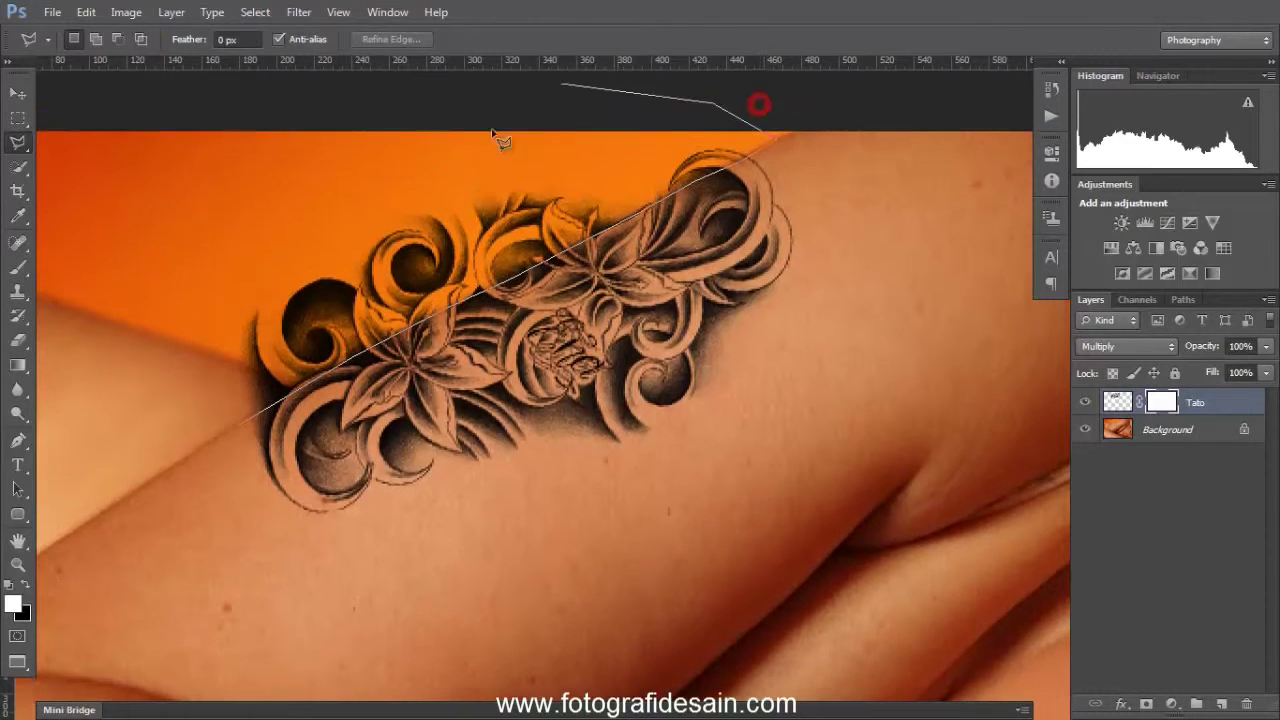
pyautogui.click(408, 172)
pyautogui.click(284, 175)
pyautogui.click(131, 290)
pyautogui.click(120, 343)
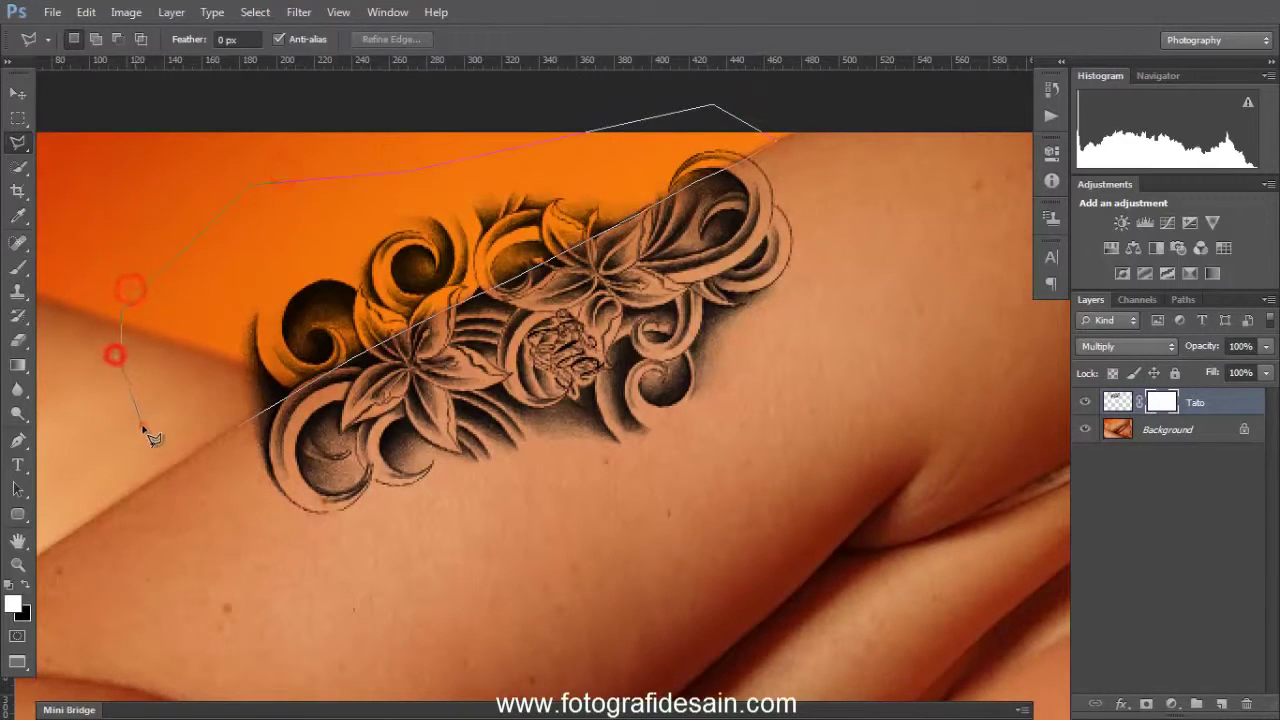
pyautogui.doubleClick(140, 426)
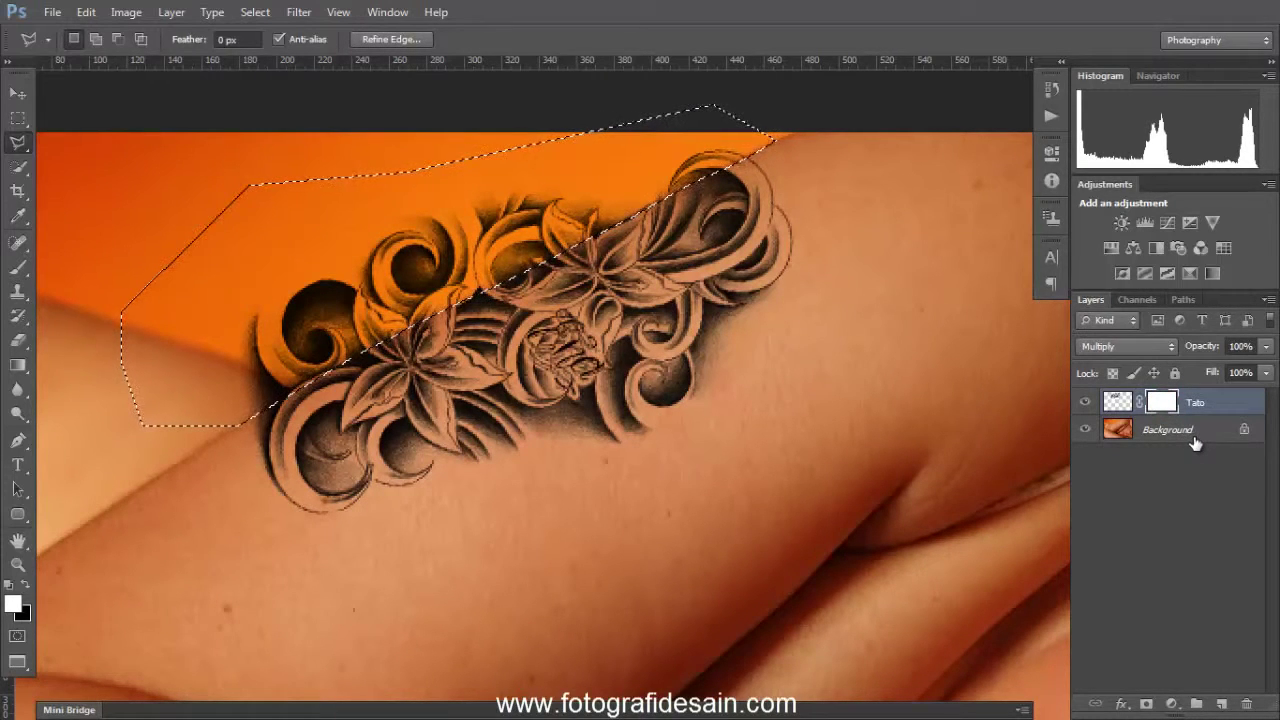
pyautogui.press('Delete')
pyautogui.hotkey('ctrl', 'd')
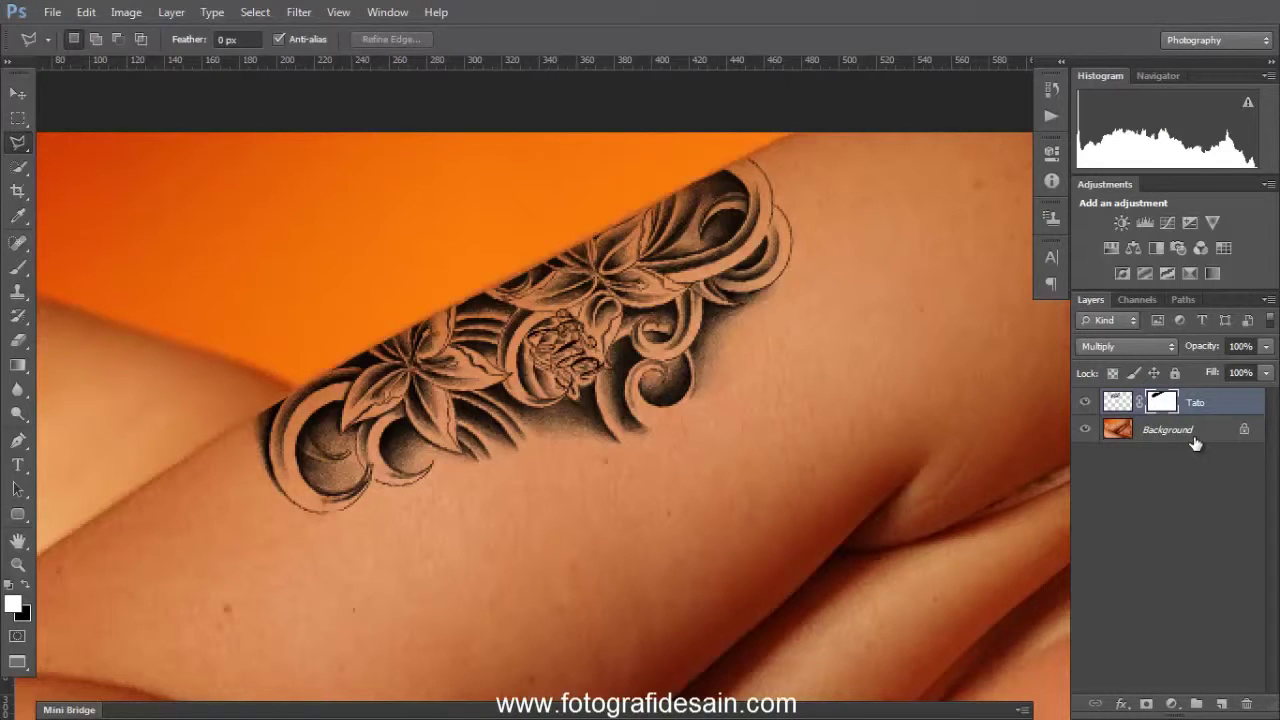
# Select the entire Background layer image with the Tato layer hidden, and turn the Tato layer's visibility back on.
pyautogui.hotkey('ctrl', '-')
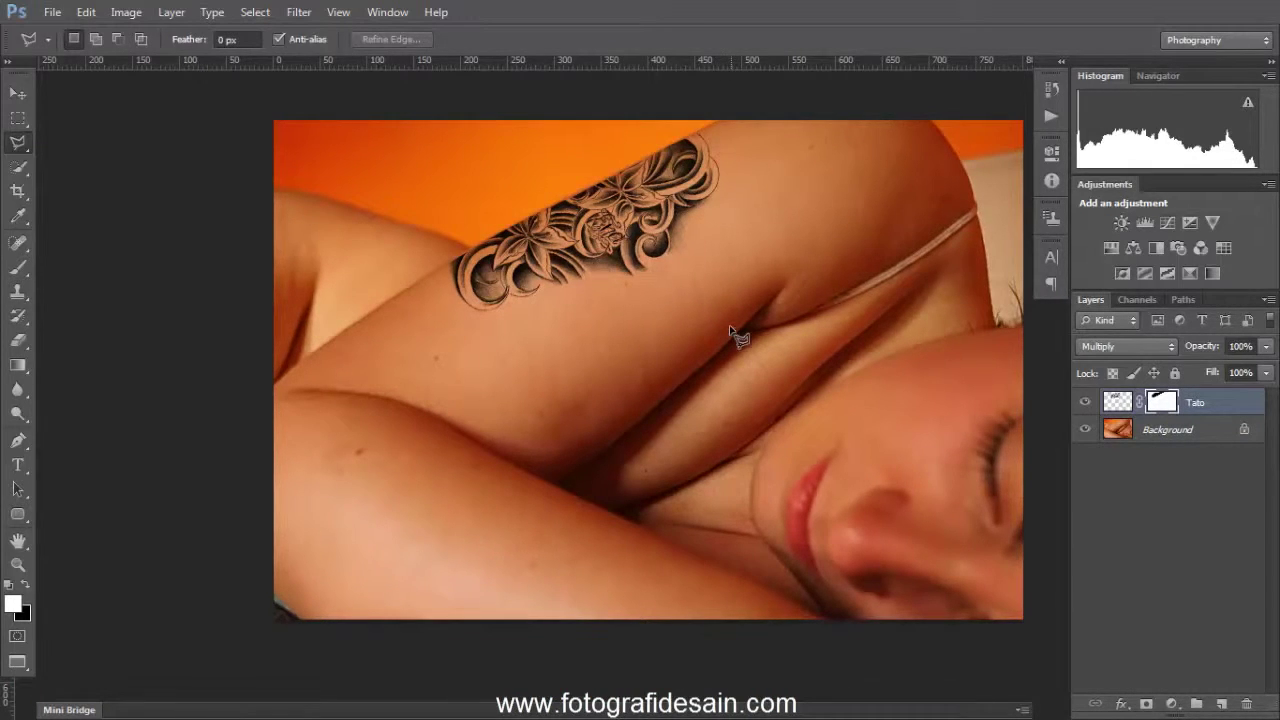
pyautogui.moveTo(694, 329); pyautogui.dragTo(608, 360)
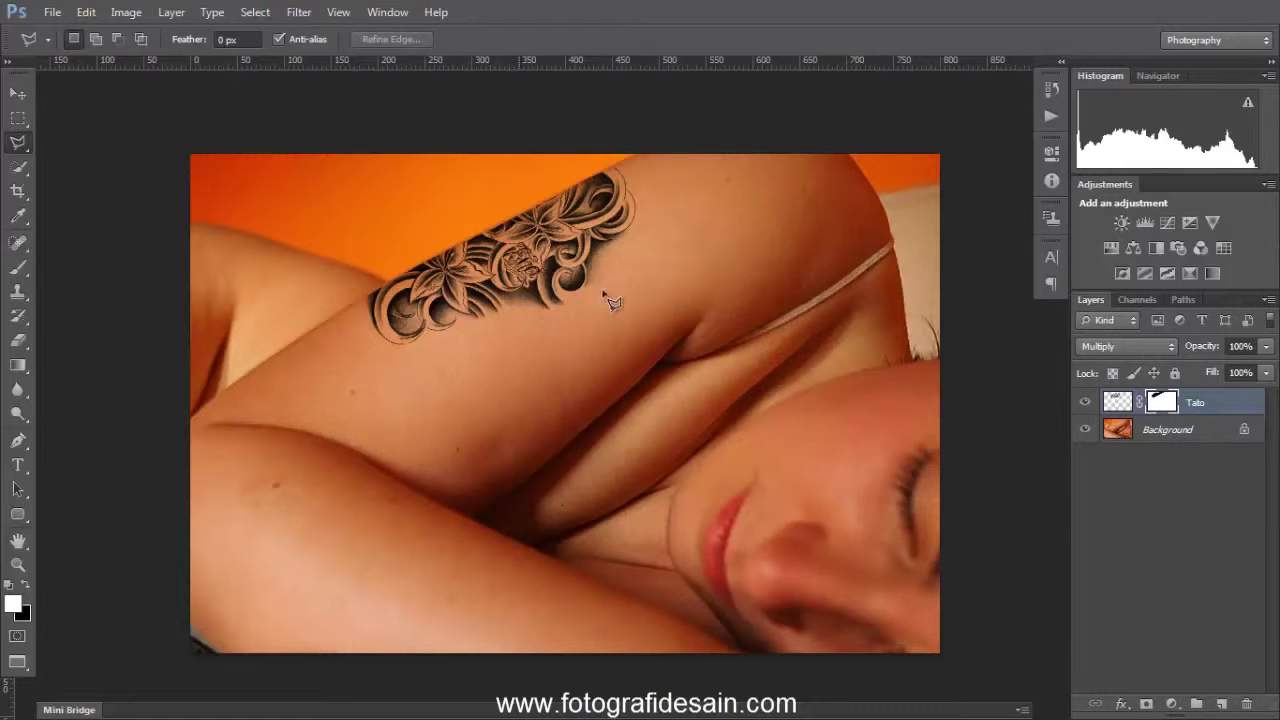
pyautogui.scroll(4, 615, 307)
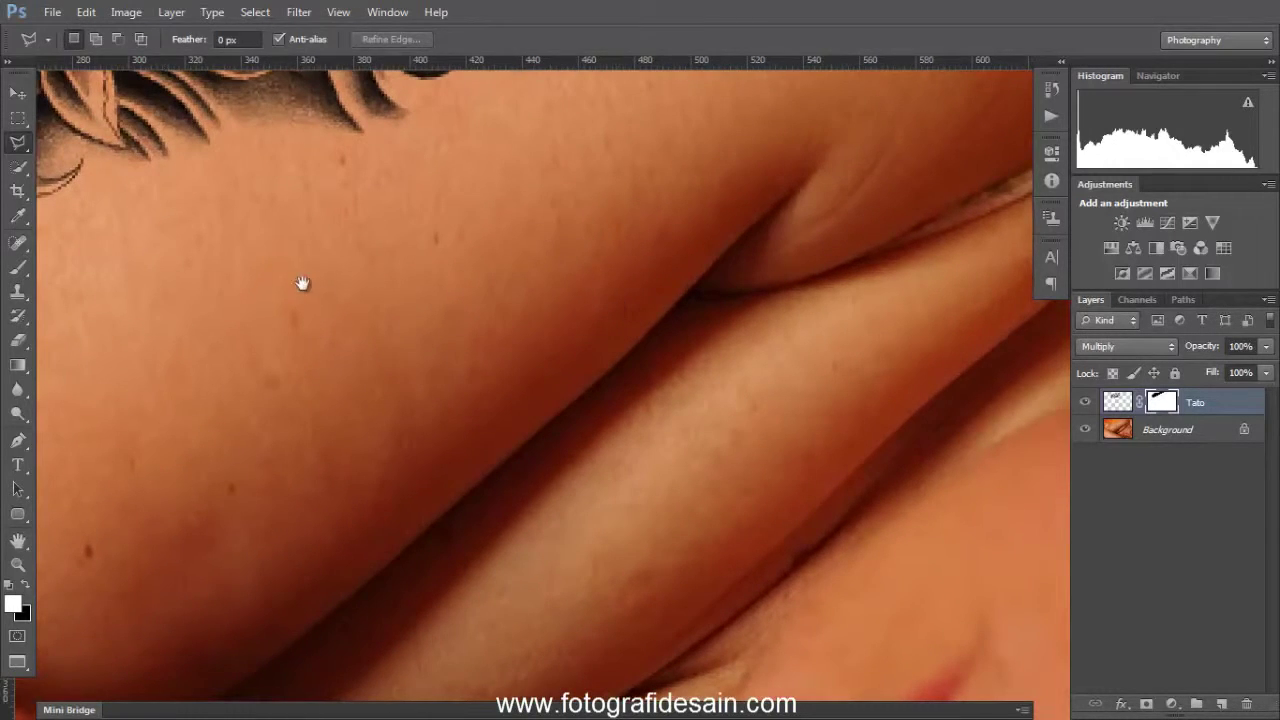
pyautogui.moveTo(303, 283)
pyautogui.mouseDown()
pyautogui.moveTo(629, 563)
pyautogui.moveTo(663, 556)
pyautogui.mouseUp()
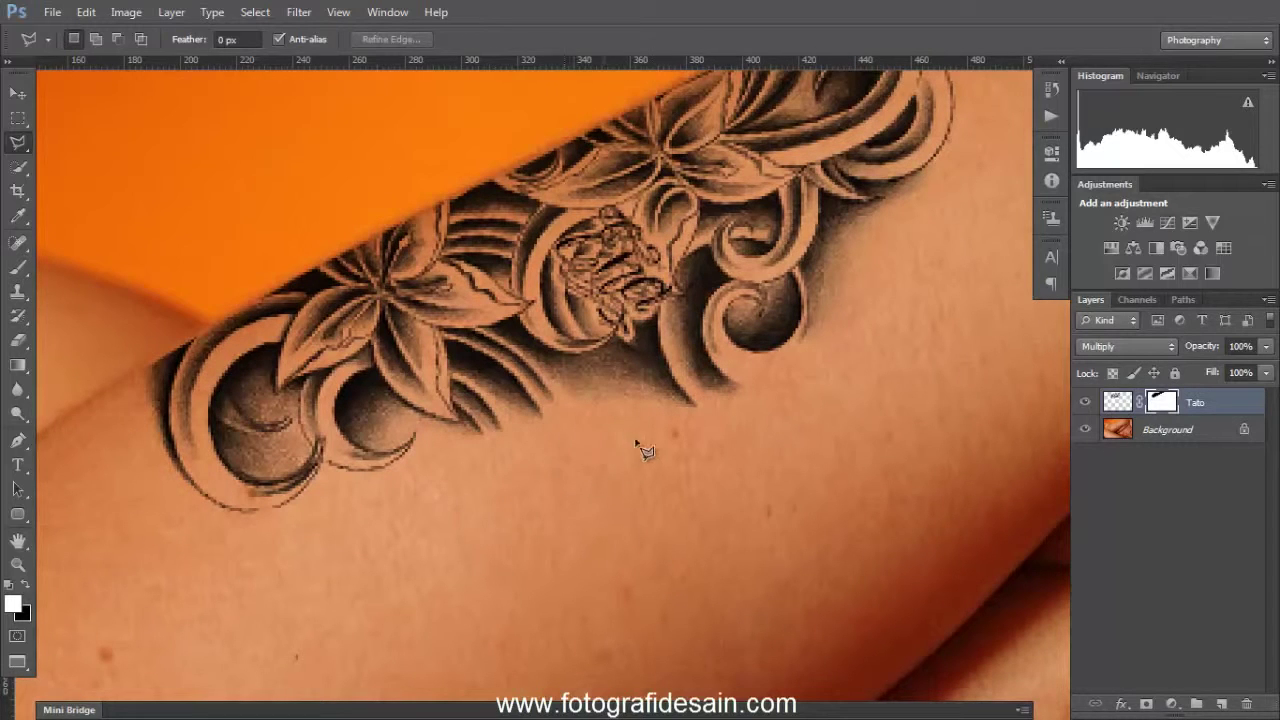
pyautogui.moveTo(619, 430)
pyautogui.mouseDown()
pyautogui.moveTo(540, 484)
pyautogui.moveTo(574, 523)
pyautogui.mouseUp()
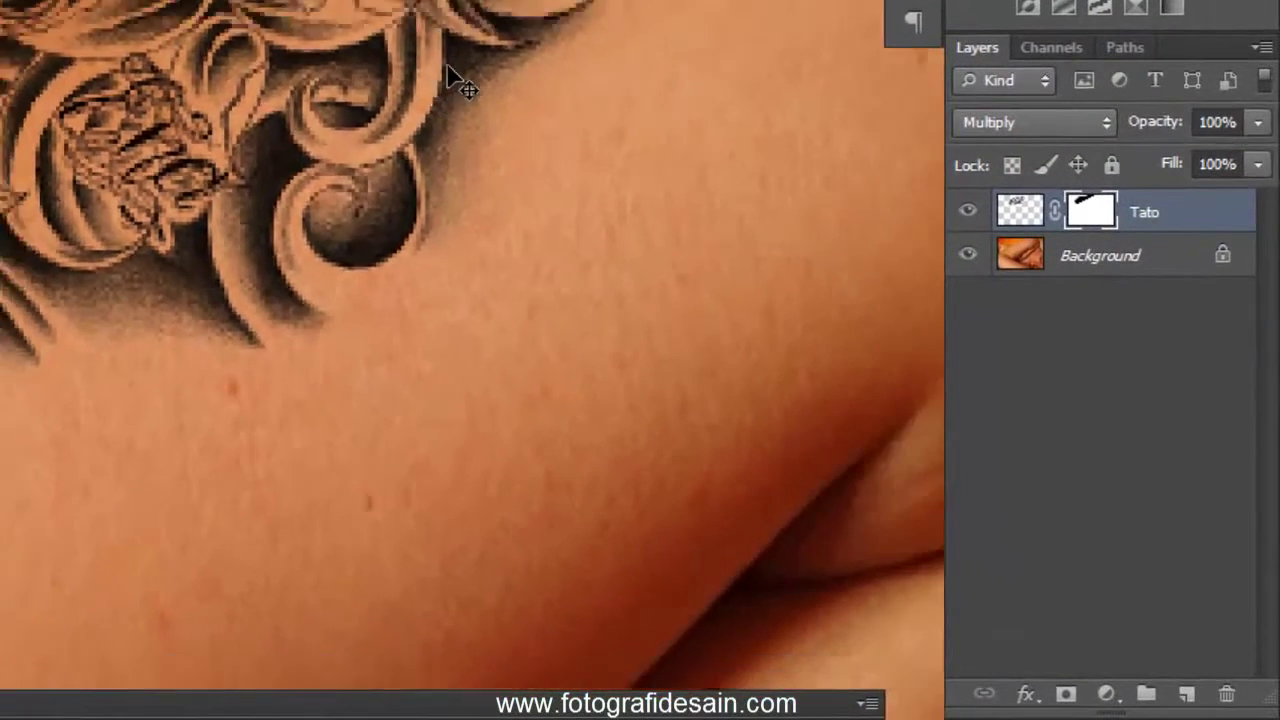
pyautogui.scroll(-3, 763, 316)
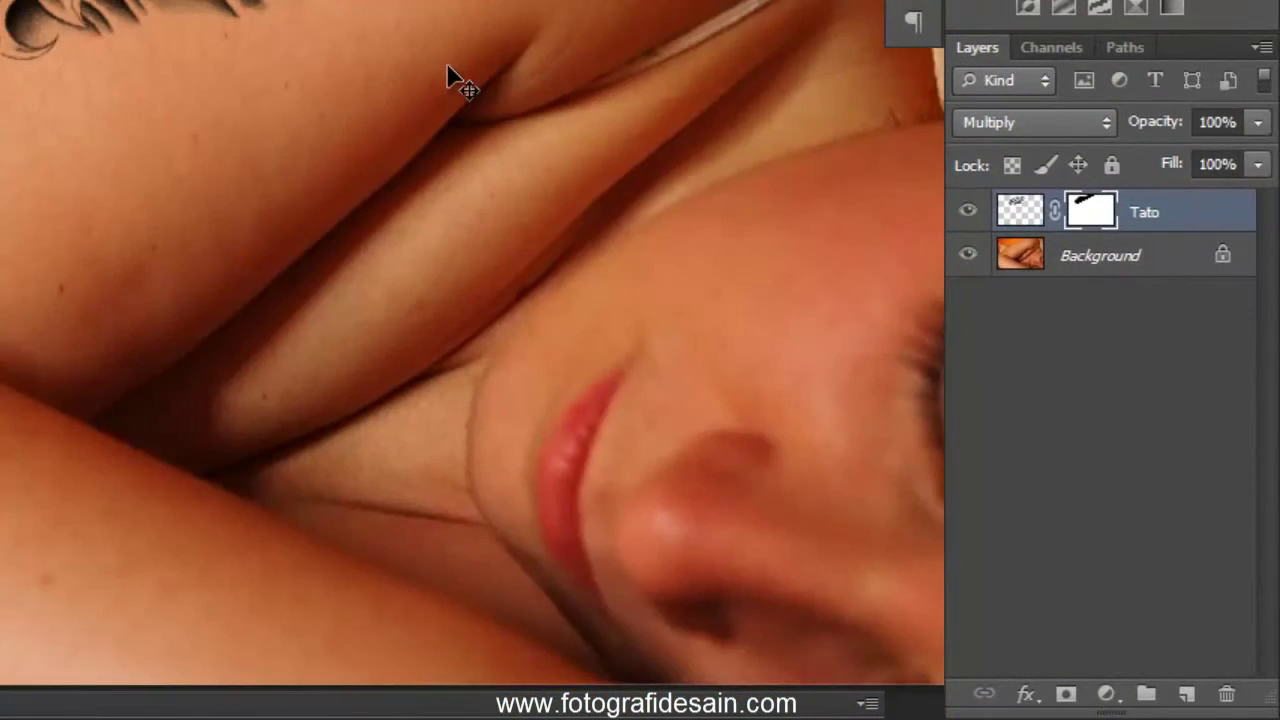
pyautogui.click(1094, 254)
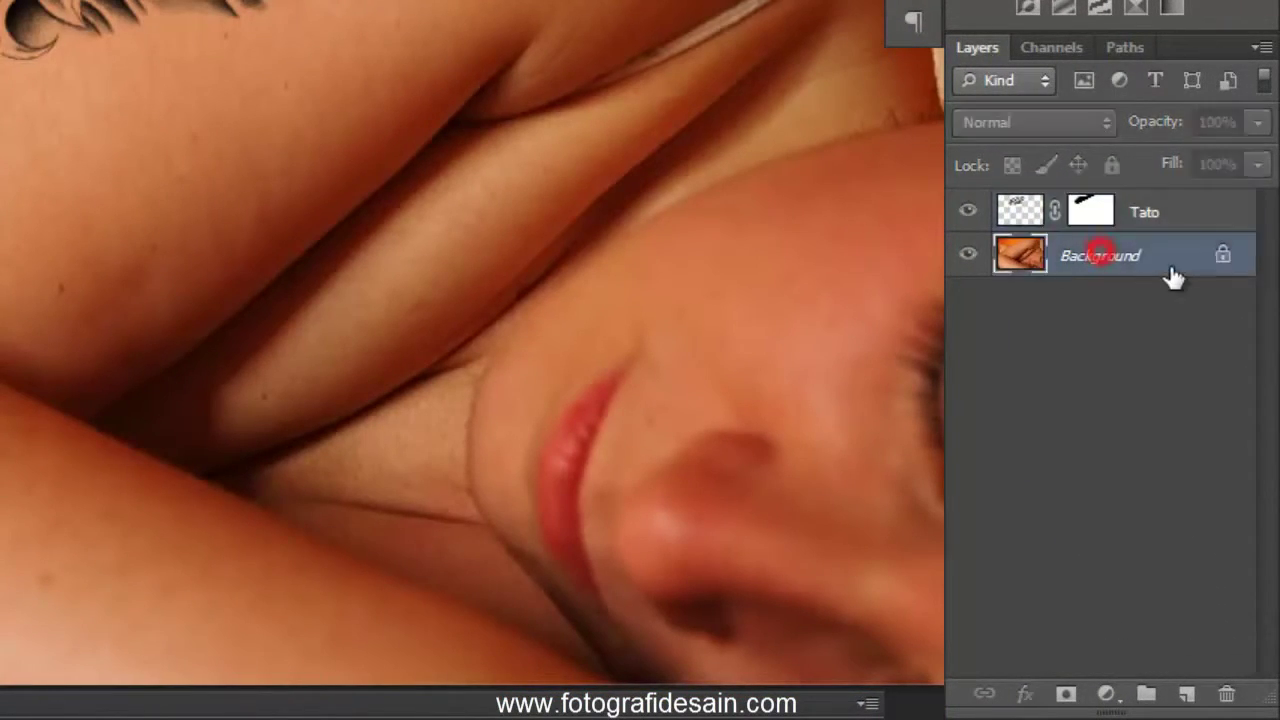
pyautogui.click(968, 212)
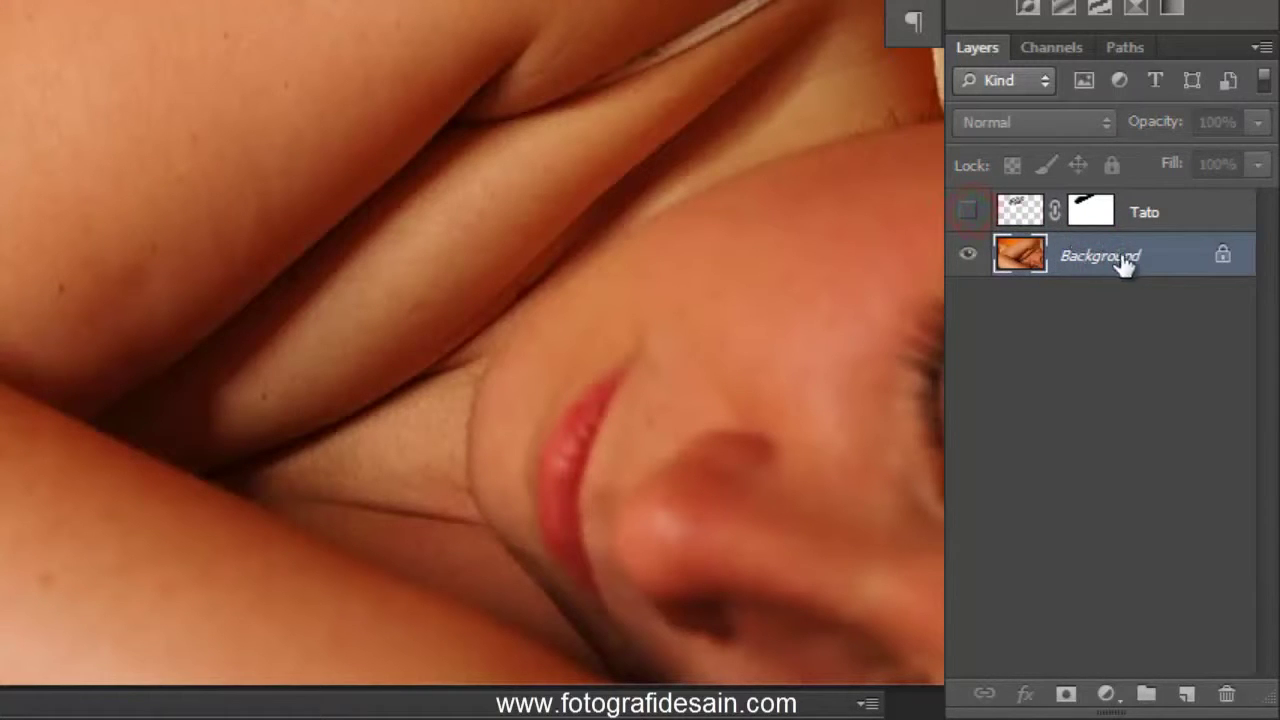
pyautogui.keyDown('ctrl'); pyautogui.click(1020, 258); pyautogui.keyUp('ctrl')
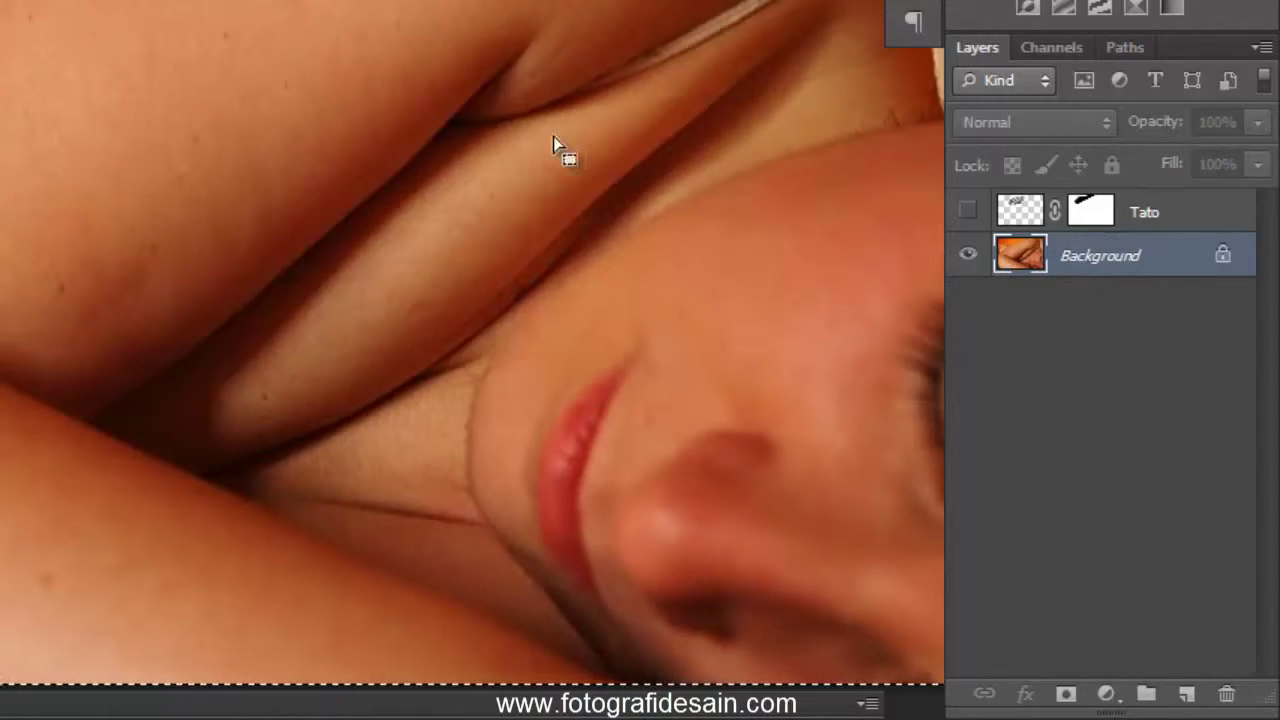
pyautogui.click(968, 209)
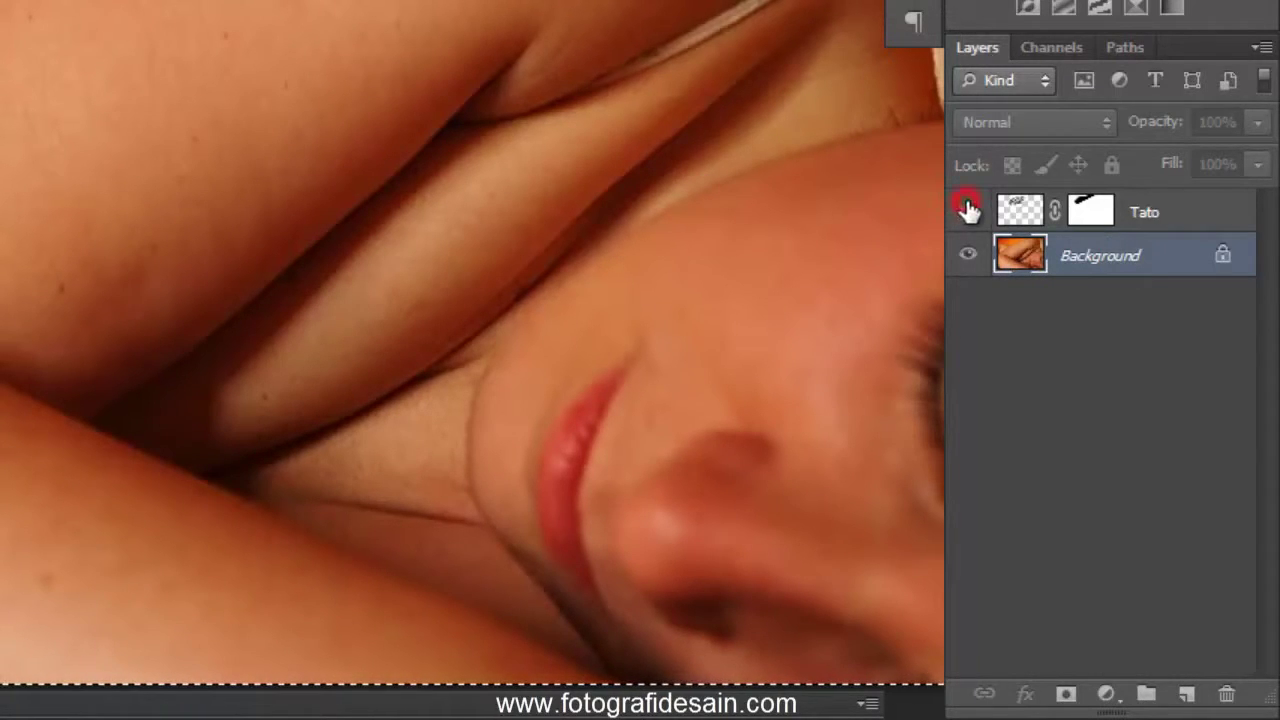
# Paste the copied Background image as a new layer above the Tato layer and rename it Texture.
pyautogui.click(1190, 217)
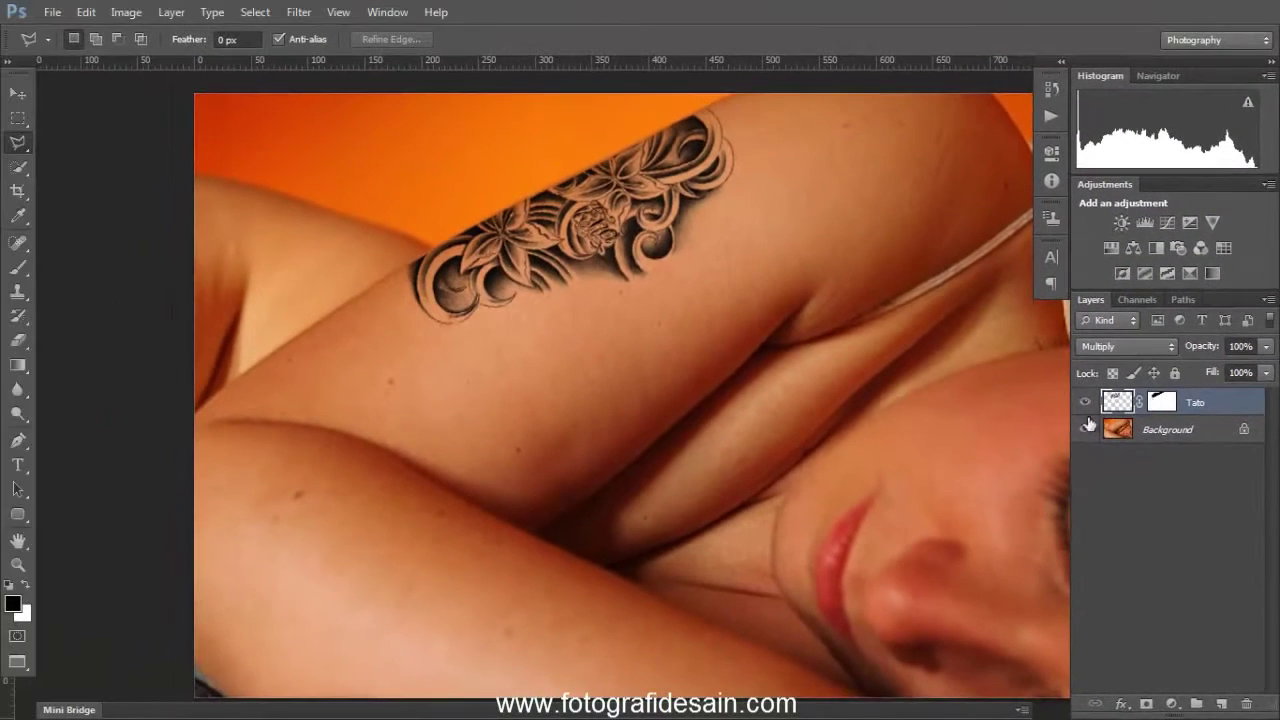
pyautogui.hotkey('ctrl', 'v')
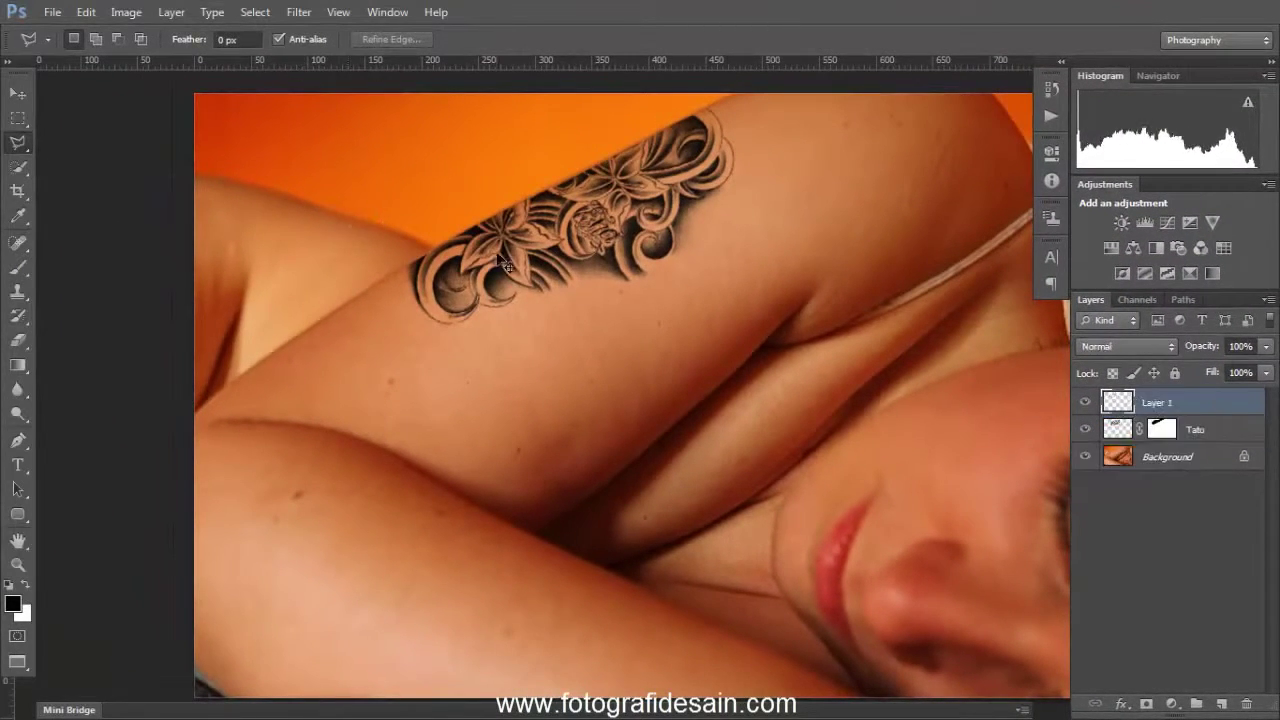
pyautogui.doubleClick(1166, 403)
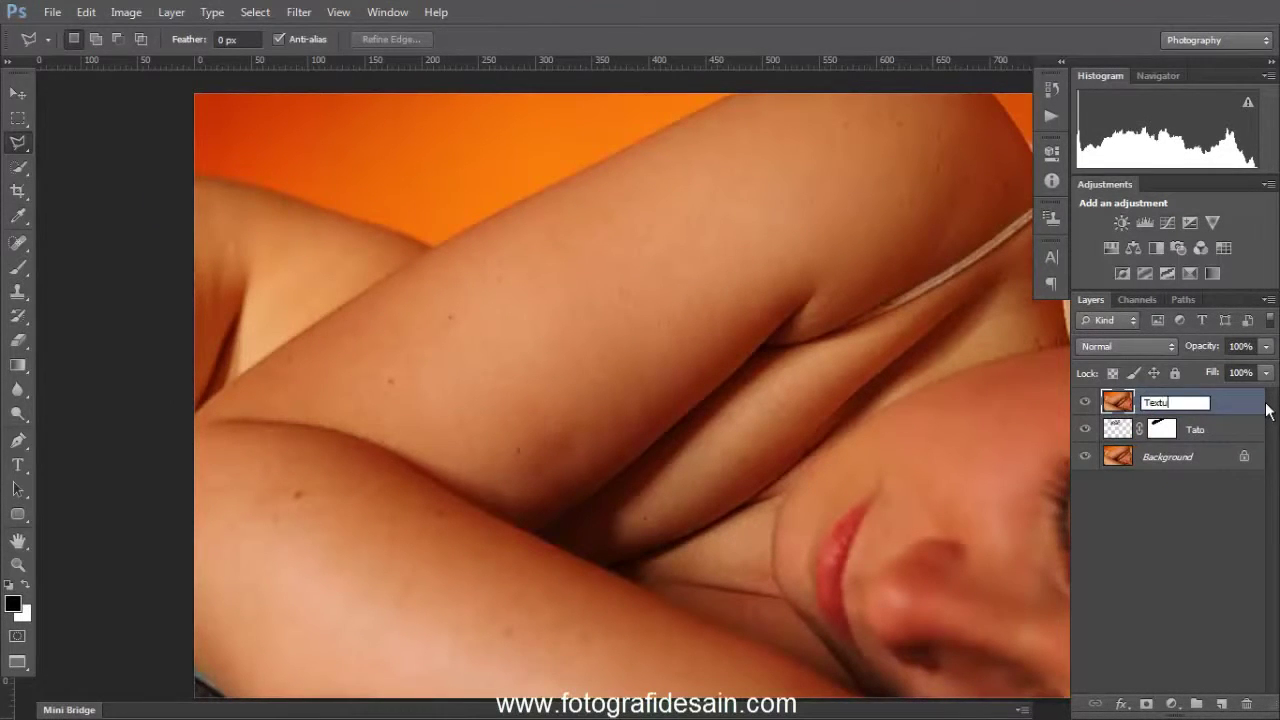
pyautogui.press('Return')
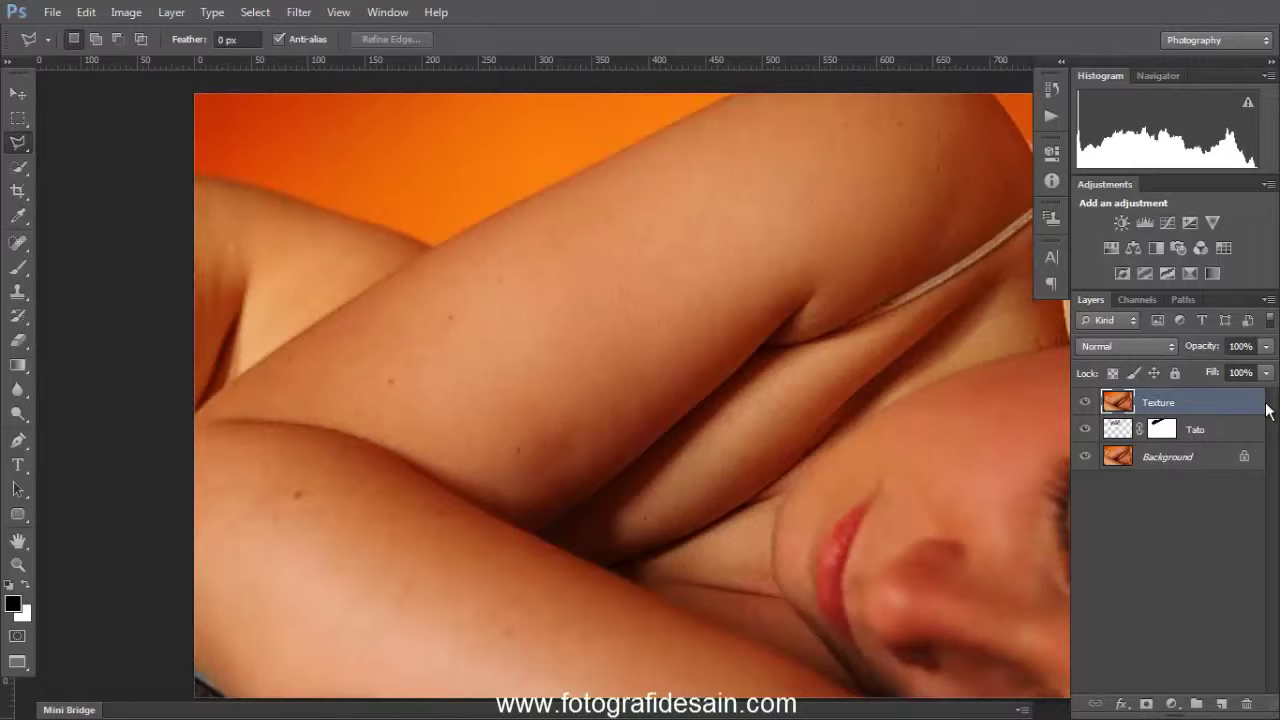
# Apply a High Pass filter with a 3.5-pixel radius to the Texture layer.
pyautogui.moveTo(891, 403); pyautogui.dragTo(786, 406)
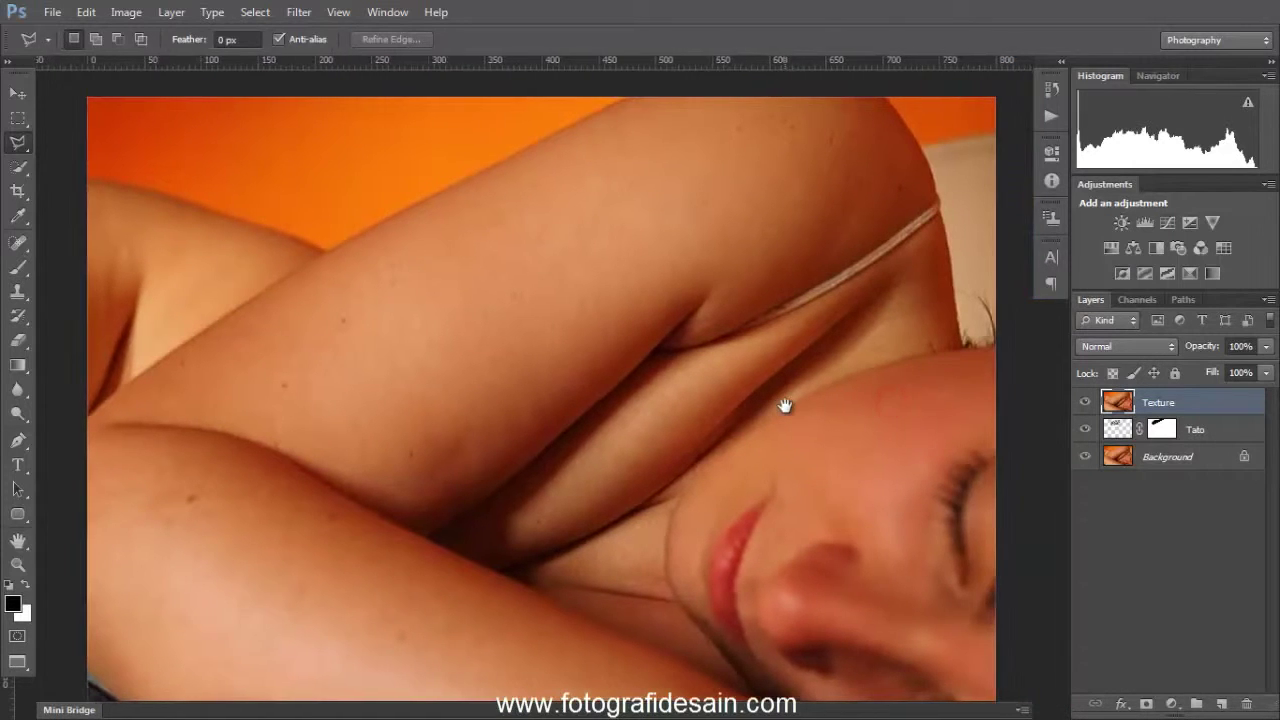
pyautogui.click(297, 12)
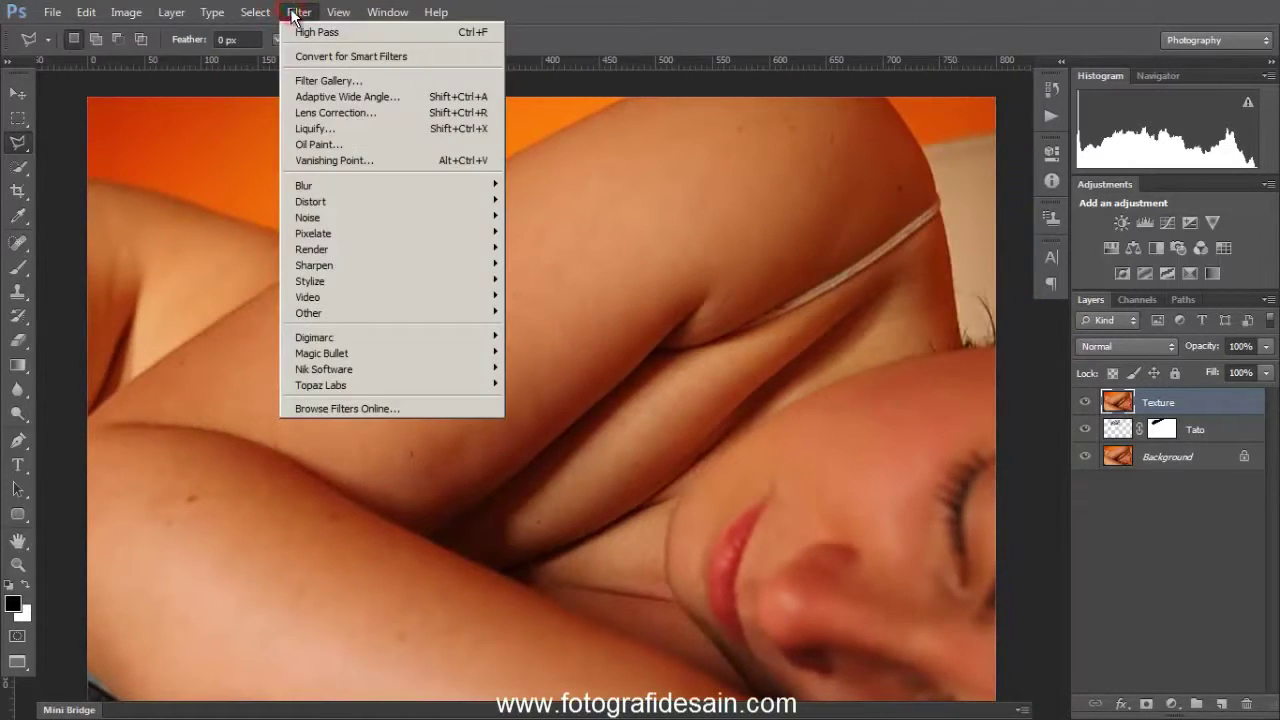
pyautogui.moveTo(473, 310)
pyautogui.click(548, 326)
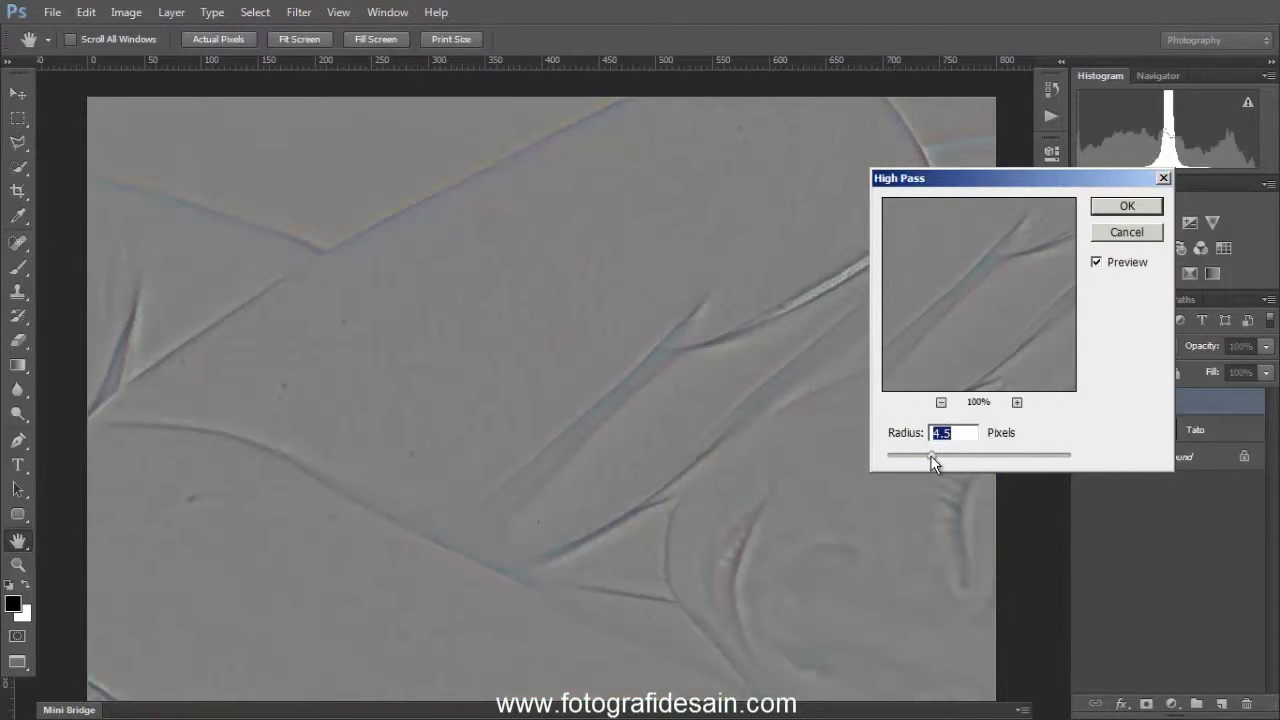
pyautogui.moveTo(930, 455); pyautogui.dragTo(915, 452)
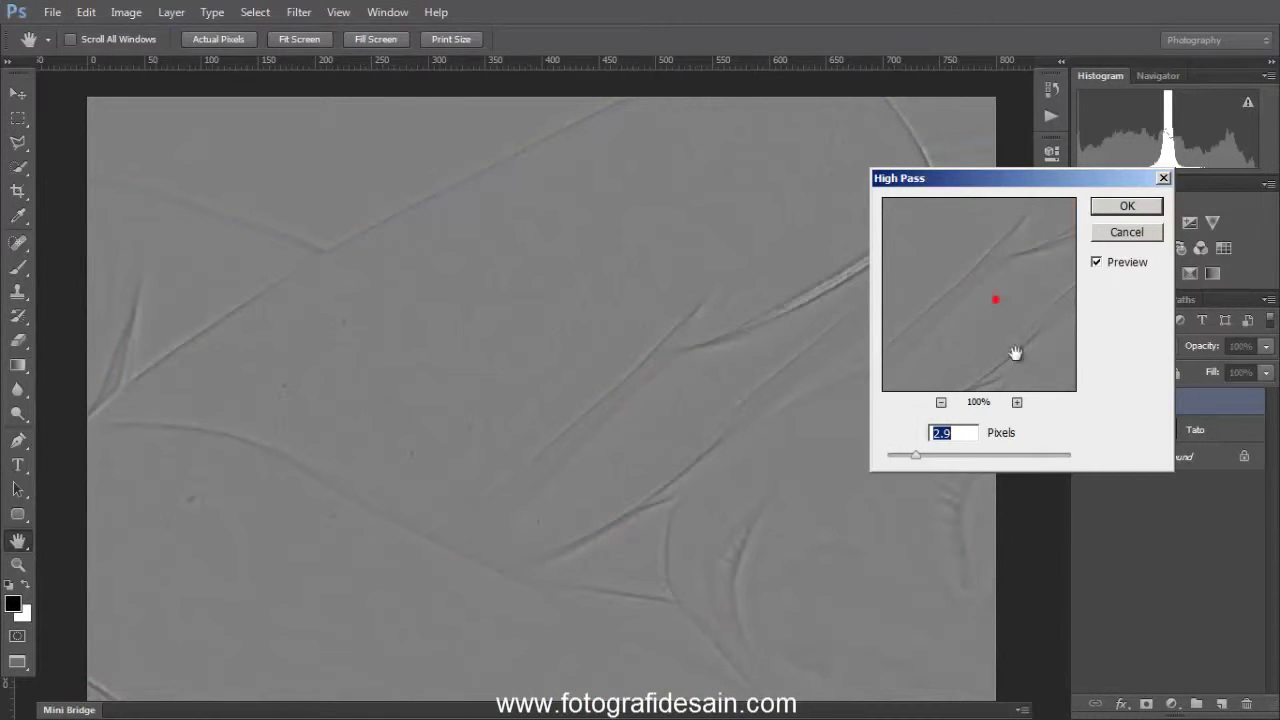
pyautogui.moveTo(966, 286); pyautogui.dragTo(992, 325)
pyautogui.moveTo(921, 453); pyautogui.dragTo(923, 454)
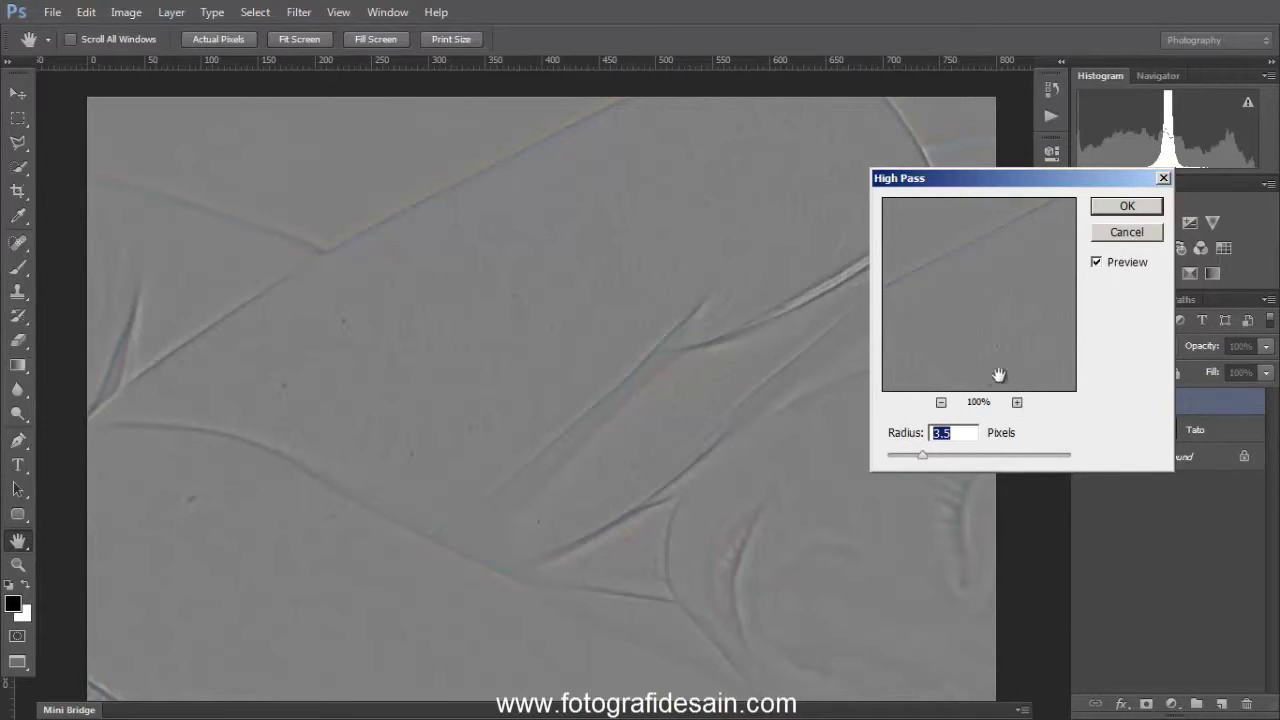
pyautogui.click(1120, 206)
# Desaturate the Texture layer and set its blend mode to Linear Light.
pyautogui.press('l')
pyautogui.click(126, 12)
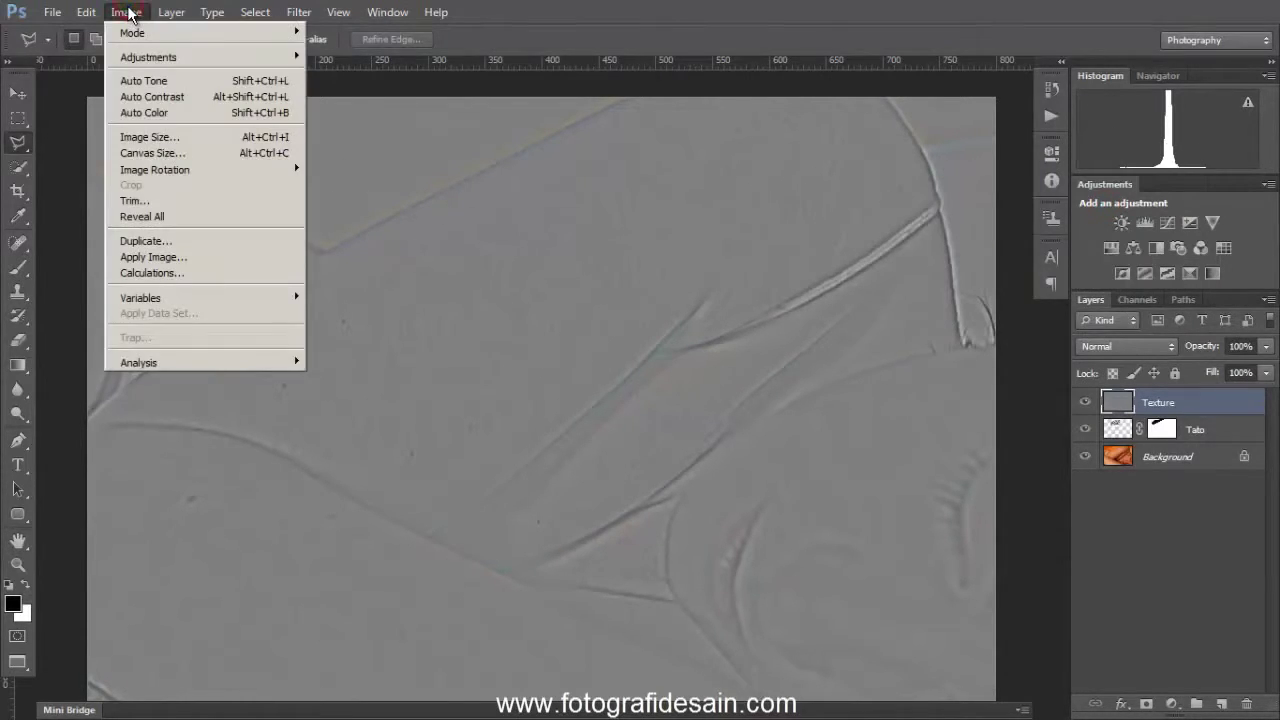
pyautogui.moveTo(147, 55)
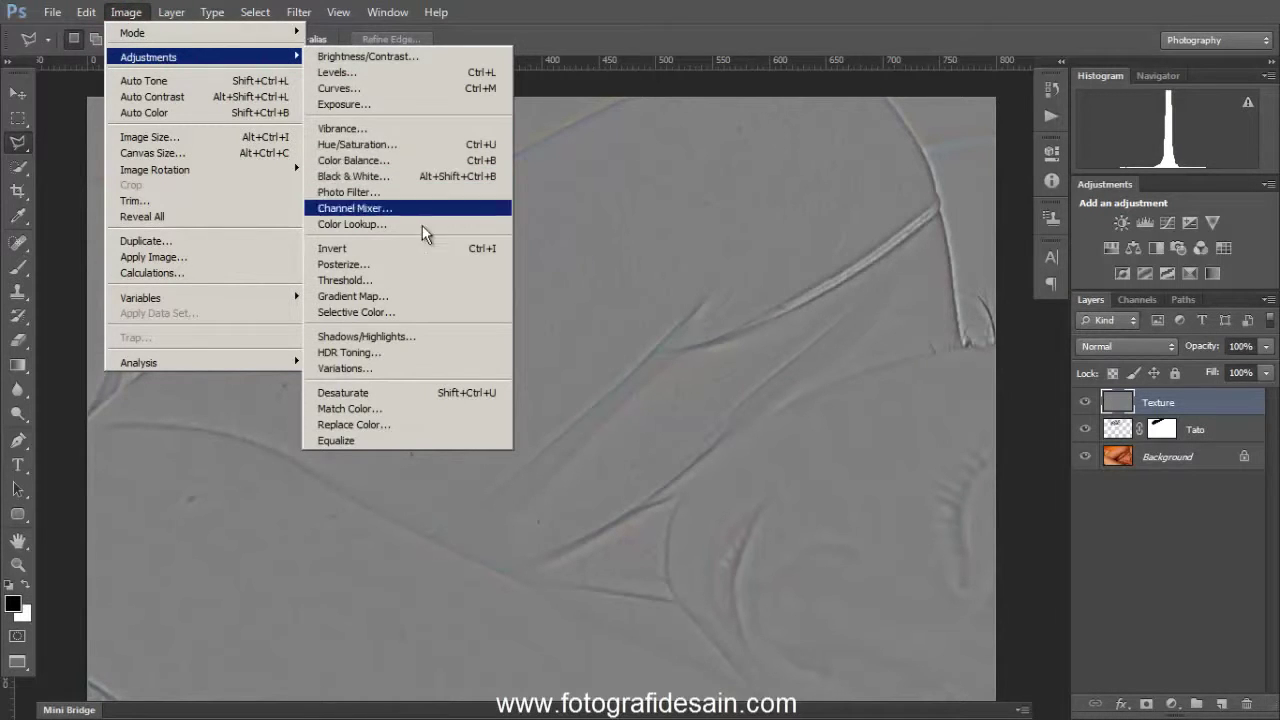
pyautogui.click(425, 398)
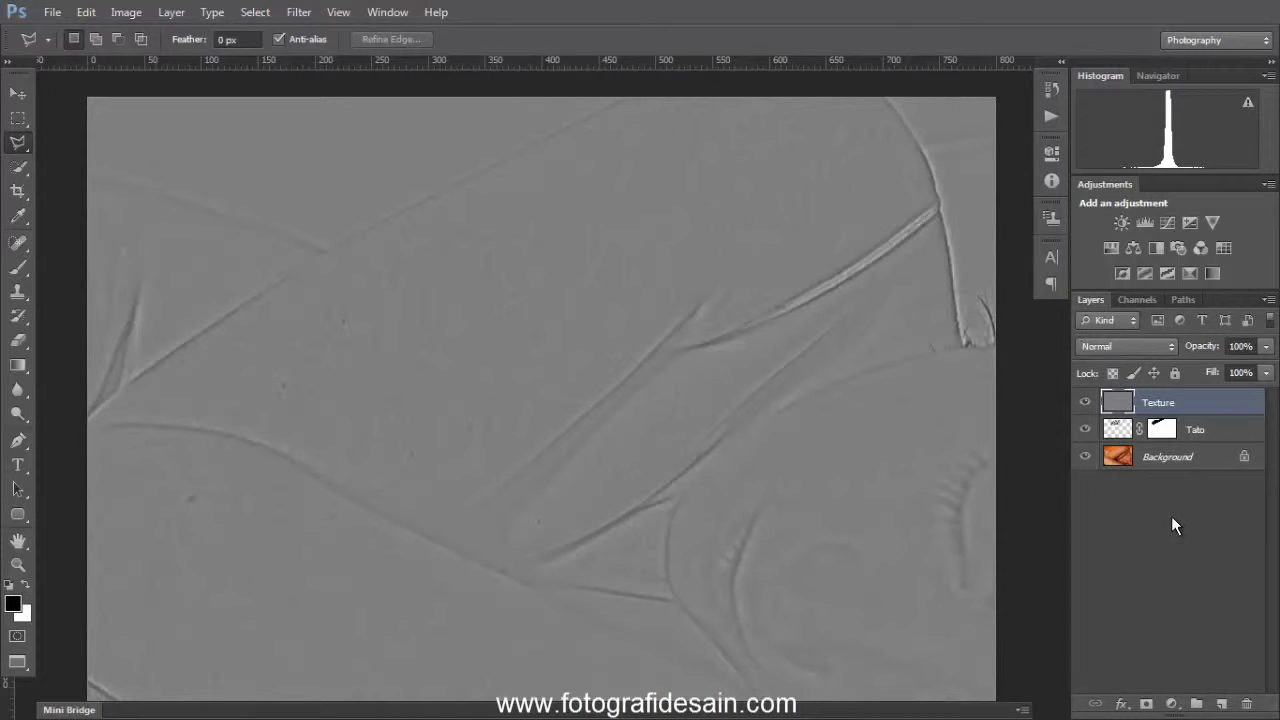
pyautogui.click(1170, 346)
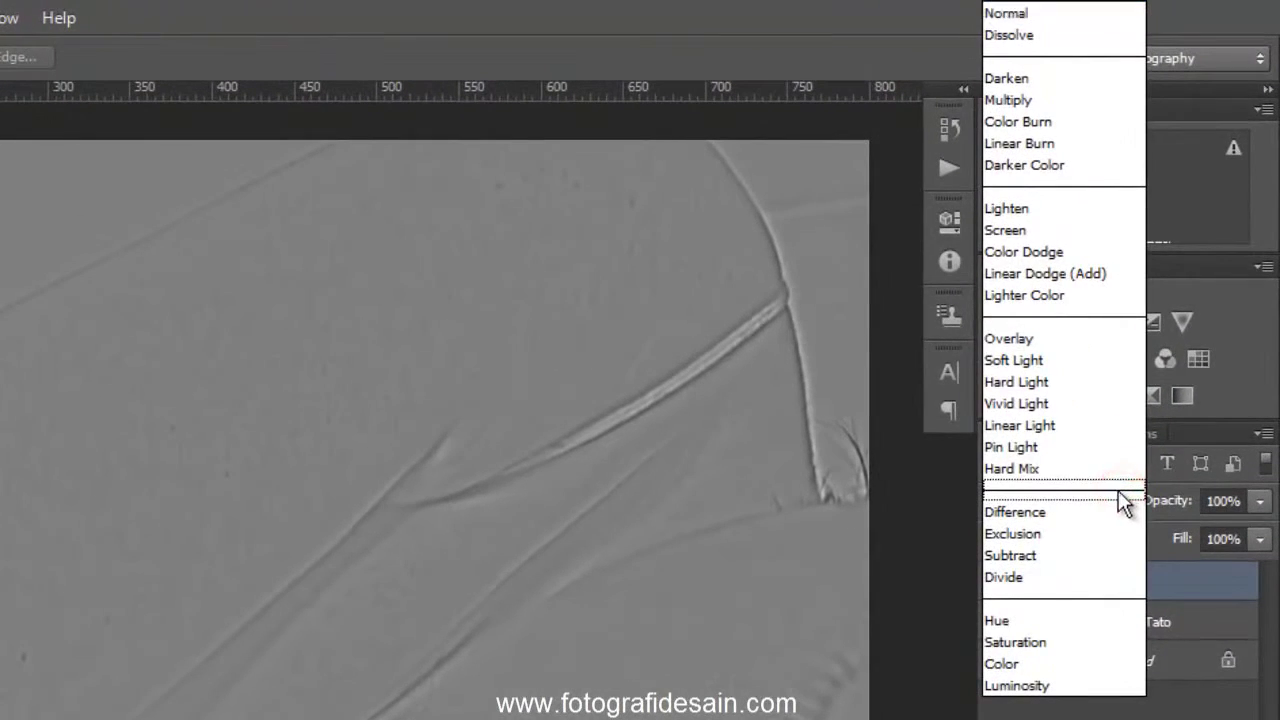
pyautogui.click(1072, 424)
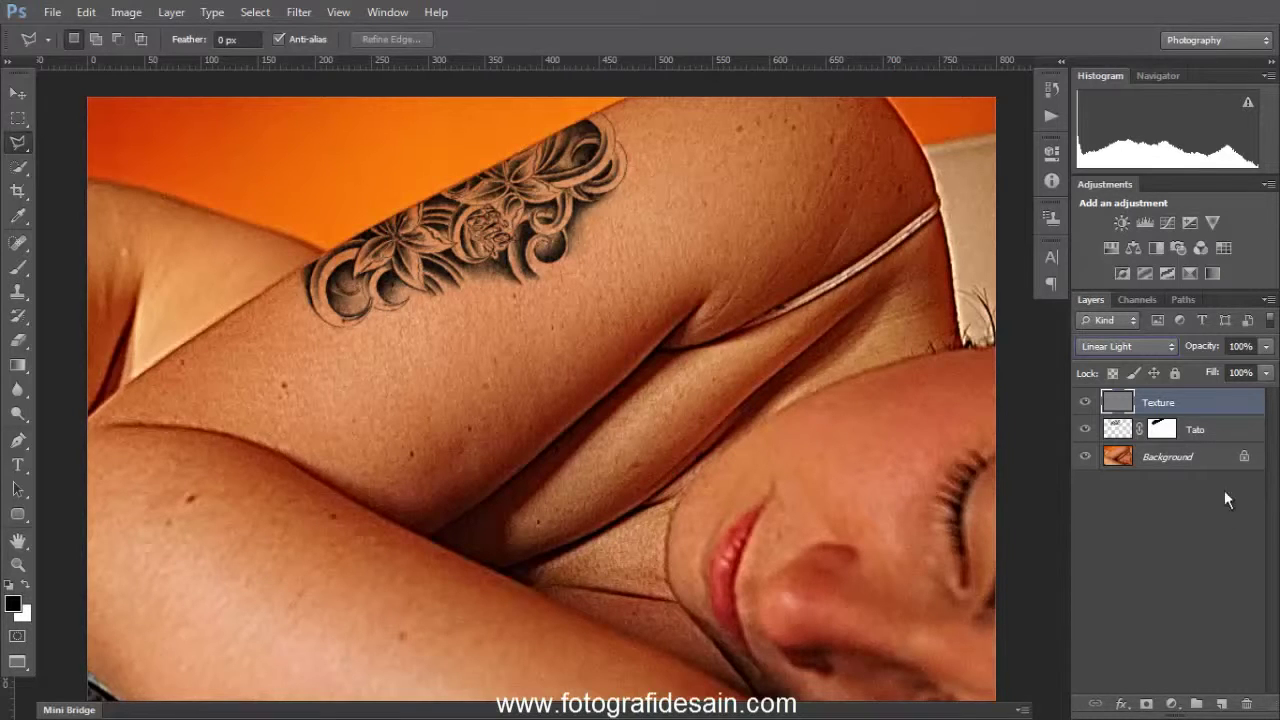
# Add a layer mask to the Texture layer and invert it to black.
pyautogui.click(1147, 703)
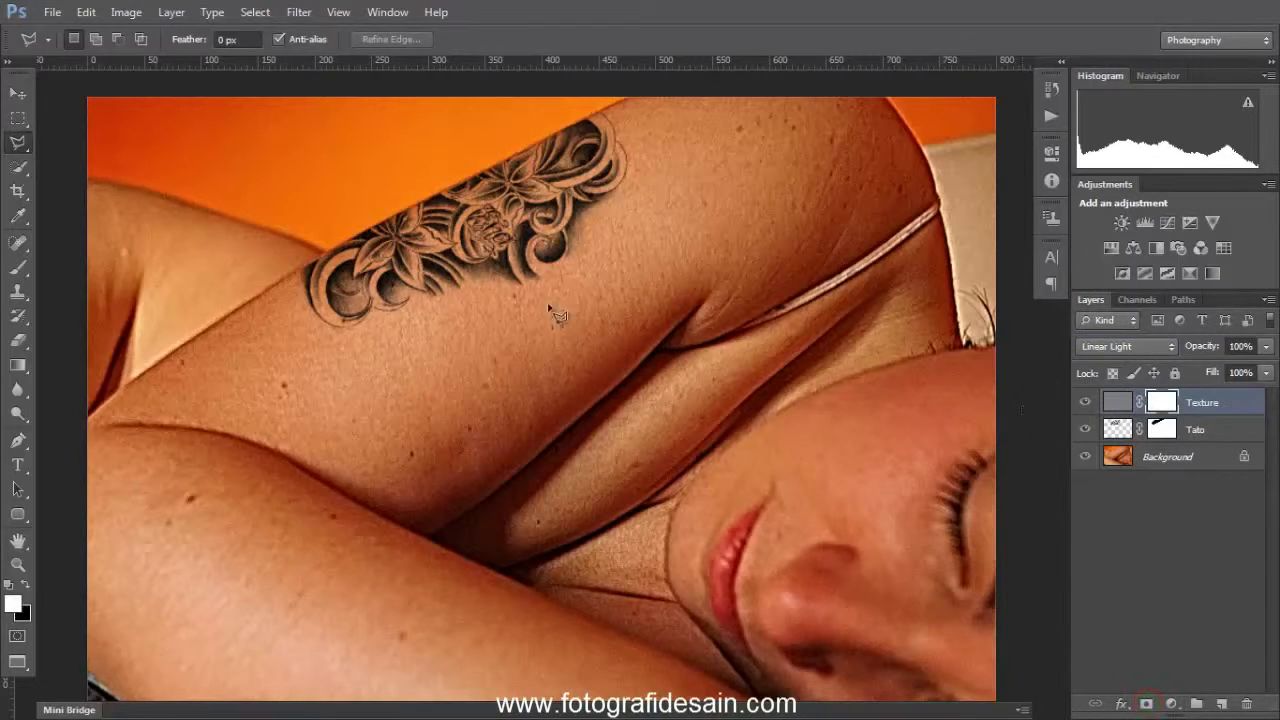
pyautogui.click(1164, 401)
pyautogui.hotkey('ctrl', 'i')
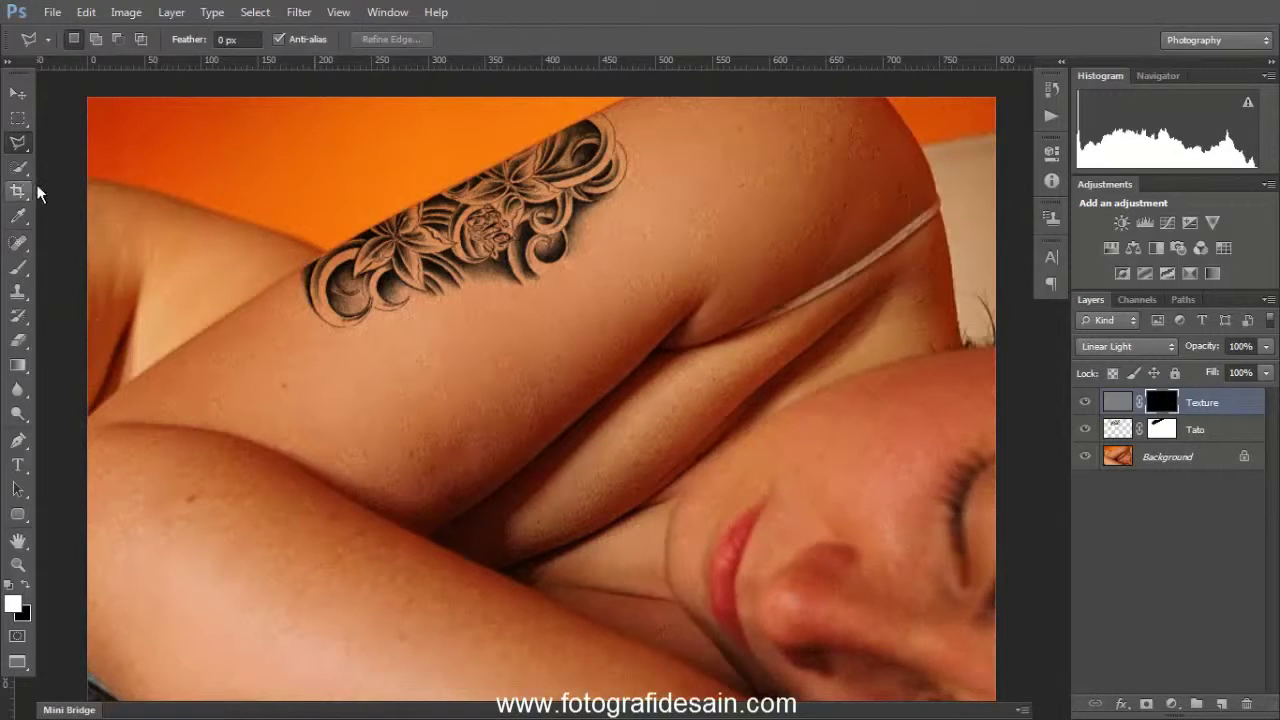
# Paint white on the Texture mask over the tattoo area with a 40-pixel brush to reveal the skin texture.
pyautogui.click(19, 268)
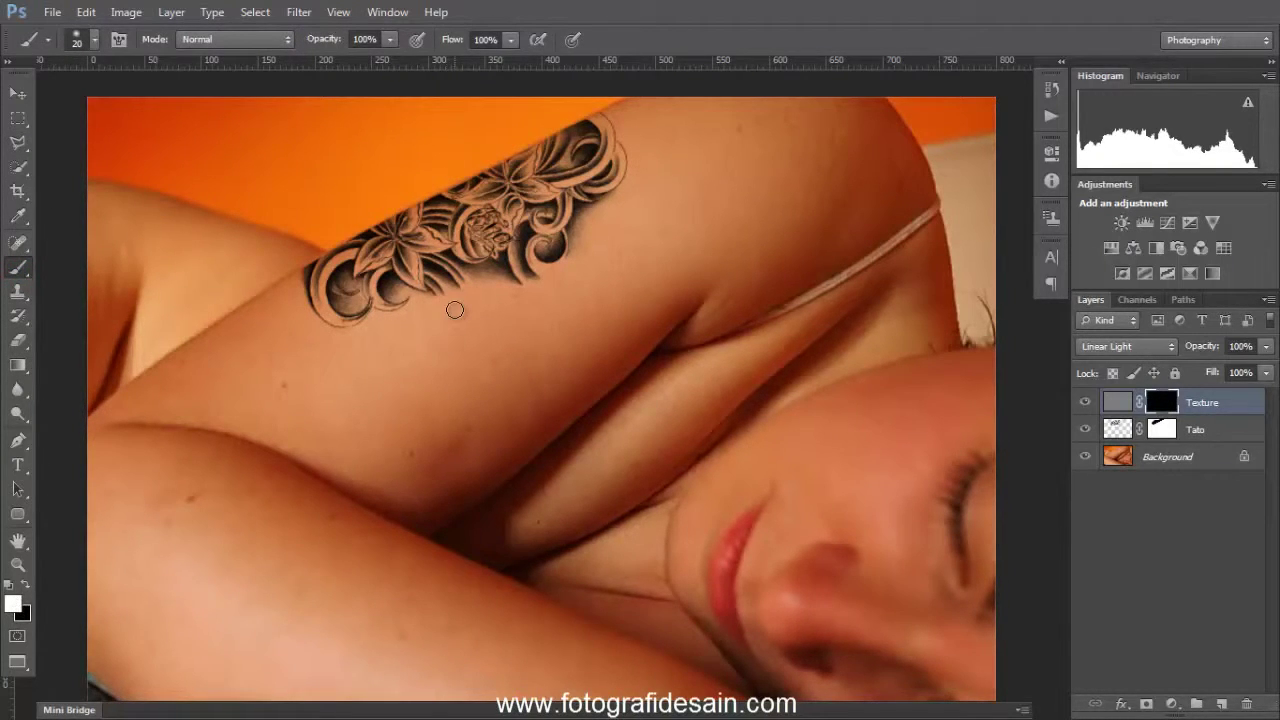
pyautogui.press(']')
pyautogui.moveTo(536, 204)
pyautogui.mouseDown()
pyautogui.moveTo(512, 243)
pyautogui.moveTo(475, 263)
pyautogui.moveTo(386, 279)
pyautogui.moveTo(361, 264)
pyautogui.moveTo(344, 297)
pyautogui.moveTo(339, 268)
pyautogui.moveTo(340, 286)
pyautogui.moveTo(477, 221)
pyautogui.moveTo(472, 199)
pyautogui.moveTo(477, 238)
pyautogui.moveTo(564, 206)
pyautogui.moveTo(528, 243)
pyautogui.moveTo(549, 249)
pyautogui.moveTo(604, 155)
pyautogui.moveTo(588, 161)
pyautogui.moveTo(589, 140)
pyautogui.moveTo(533, 192)
pyautogui.moveTo(575, 159)
pyautogui.moveTo(490, 267)
pyautogui.moveTo(499, 250)
pyautogui.moveTo(479, 230)
pyautogui.moveTo(475, 188)
pyautogui.moveTo(383, 256)
pyautogui.moveTo(429, 241)
pyautogui.moveTo(332, 286)
pyautogui.moveTo(457, 242)
pyautogui.moveTo(517, 277)
pyautogui.moveTo(507, 259)
pyautogui.moveTo(546, 240)
pyautogui.moveTo(570, 160)
pyautogui.mouseUp()
# Compare the tattoo up close with the Texture layer hidden and shown.
pyautogui.hotkey('ctrl', '+')
pyautogui.hotkey('ctrl', '+')
pyautogui.hotkey('ctrl', '+')
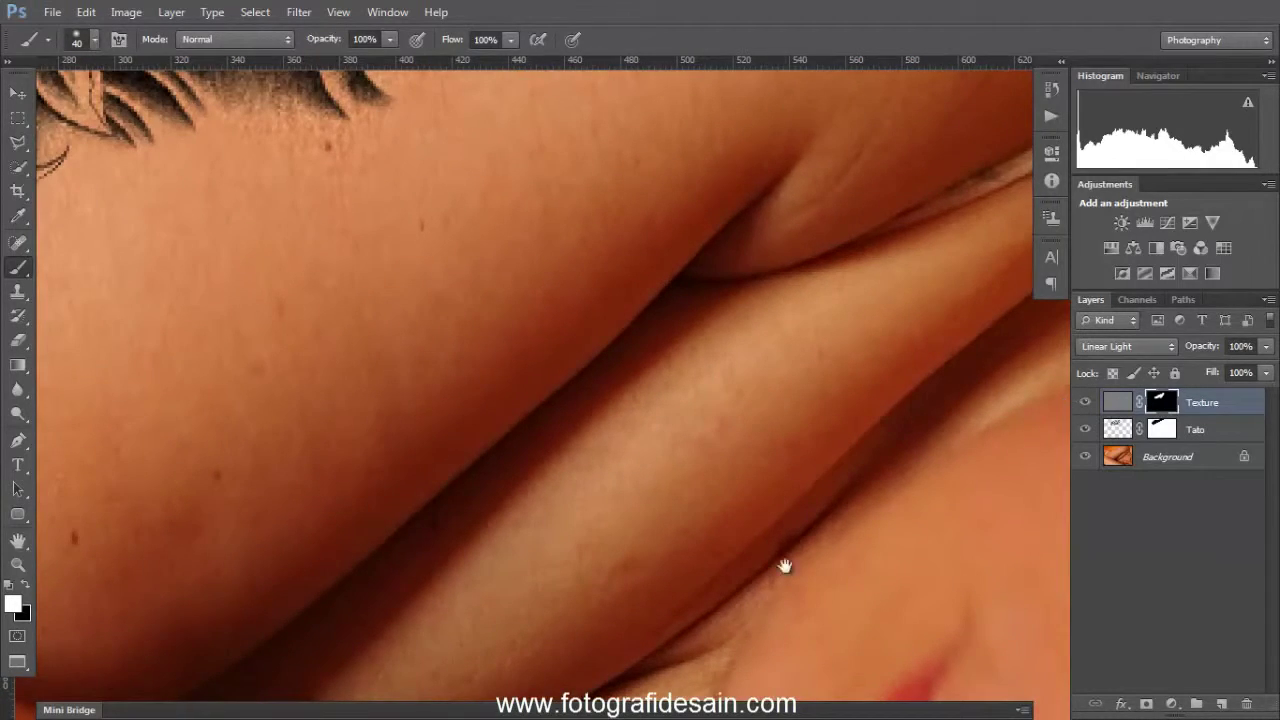
pyautogui.moveTo(611, 520); pyautogui.dragTo(791, 551)
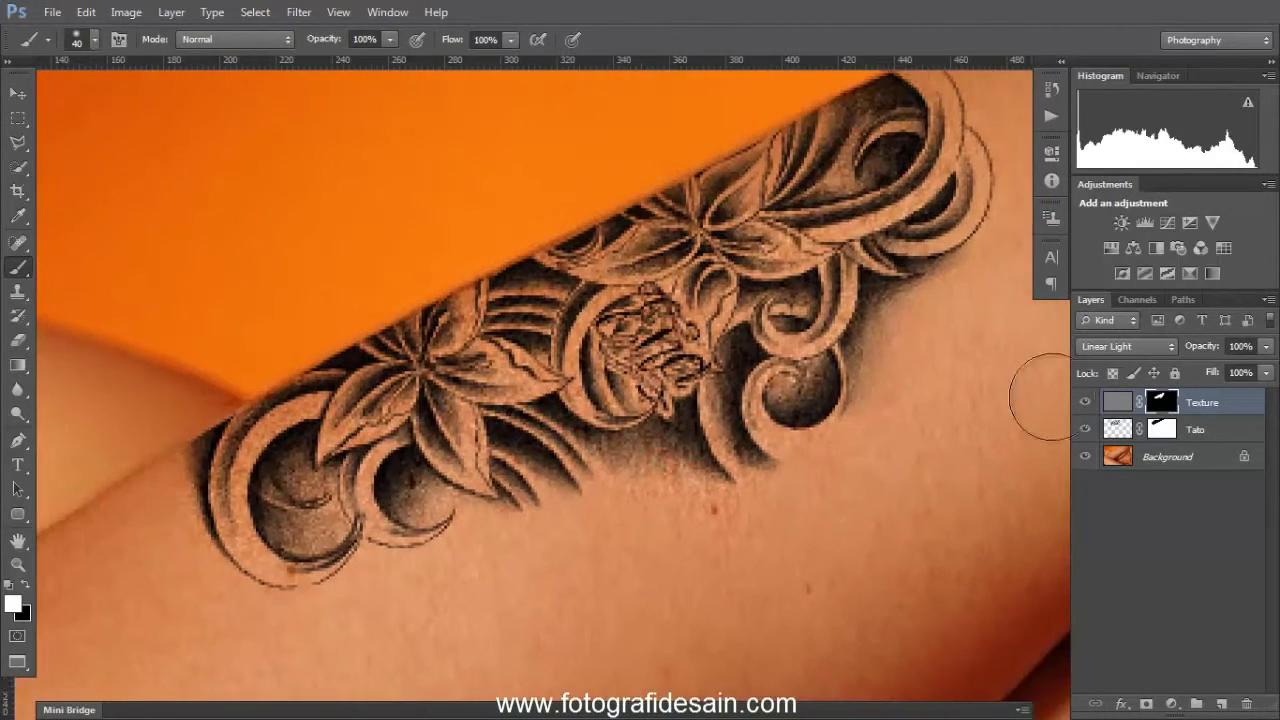
pyautogui.click(1087, 404)
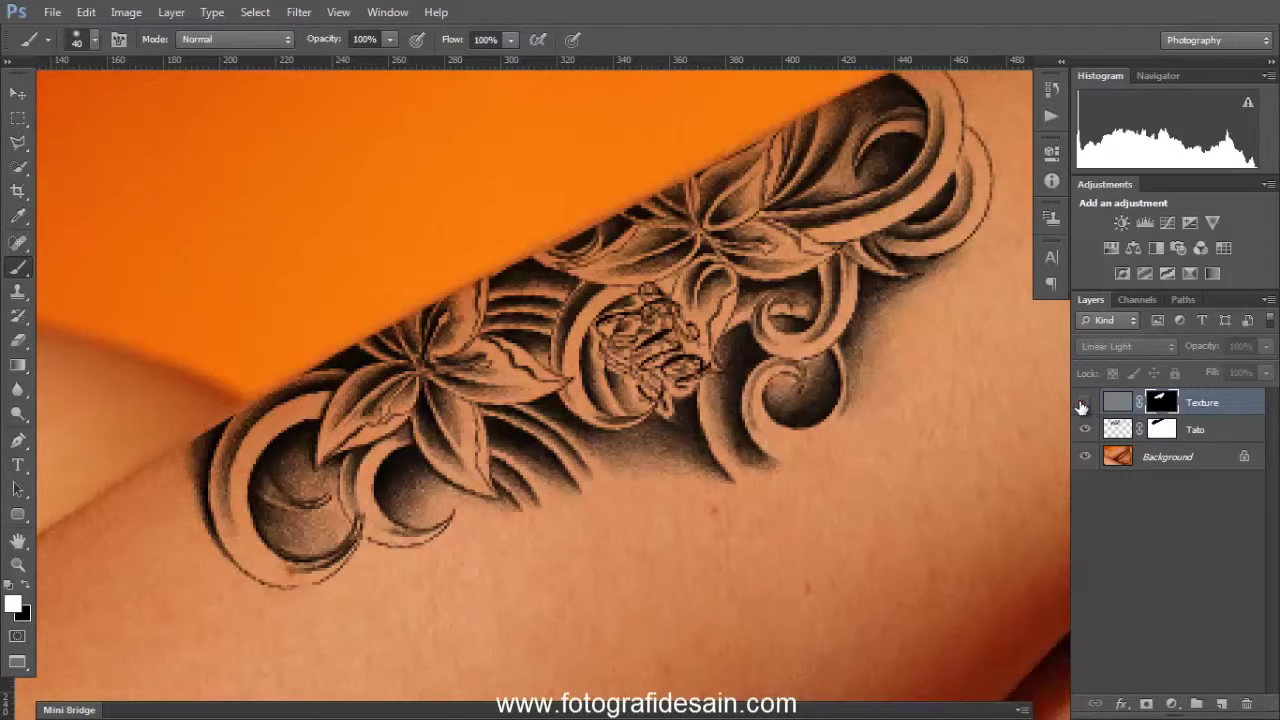
pyautogui.click(1083, 403)
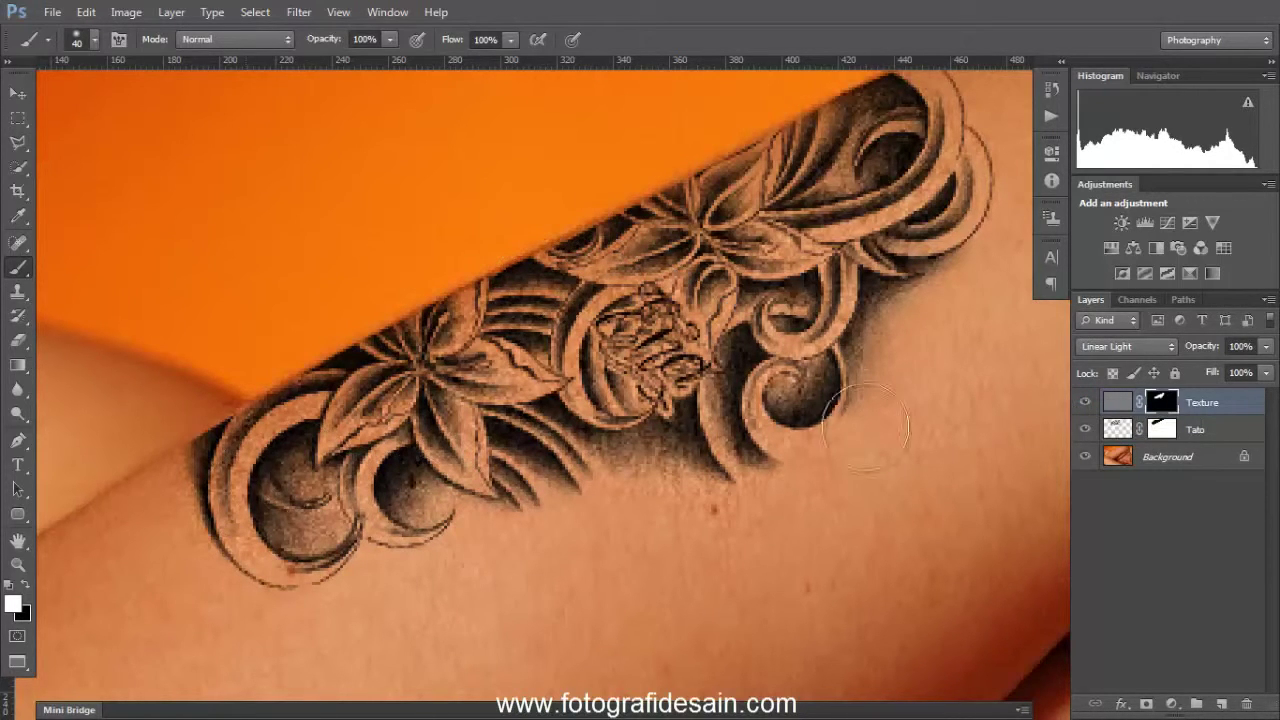
pyautogui.click(1089, 403)
pyautogui.click(1089, 403)
pyautogui.click(1089, 403)
pyautogui.click(1089, 403)
pyautogui.click(1089, 403)
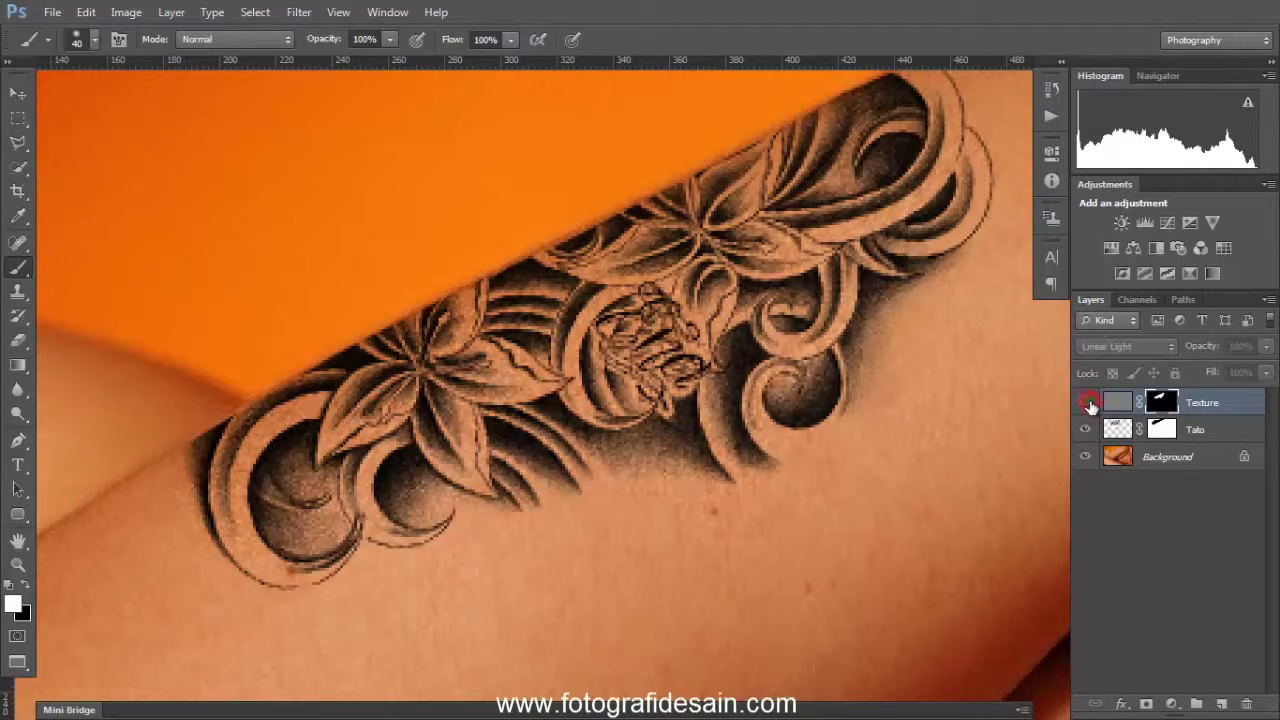
pyautogui.click(1089, 403)
# Paint black on the Texture mask over the skin just below the tattoo's middle, and compare with the layer hidden and shown.
pyautogui.click(1150, 405)
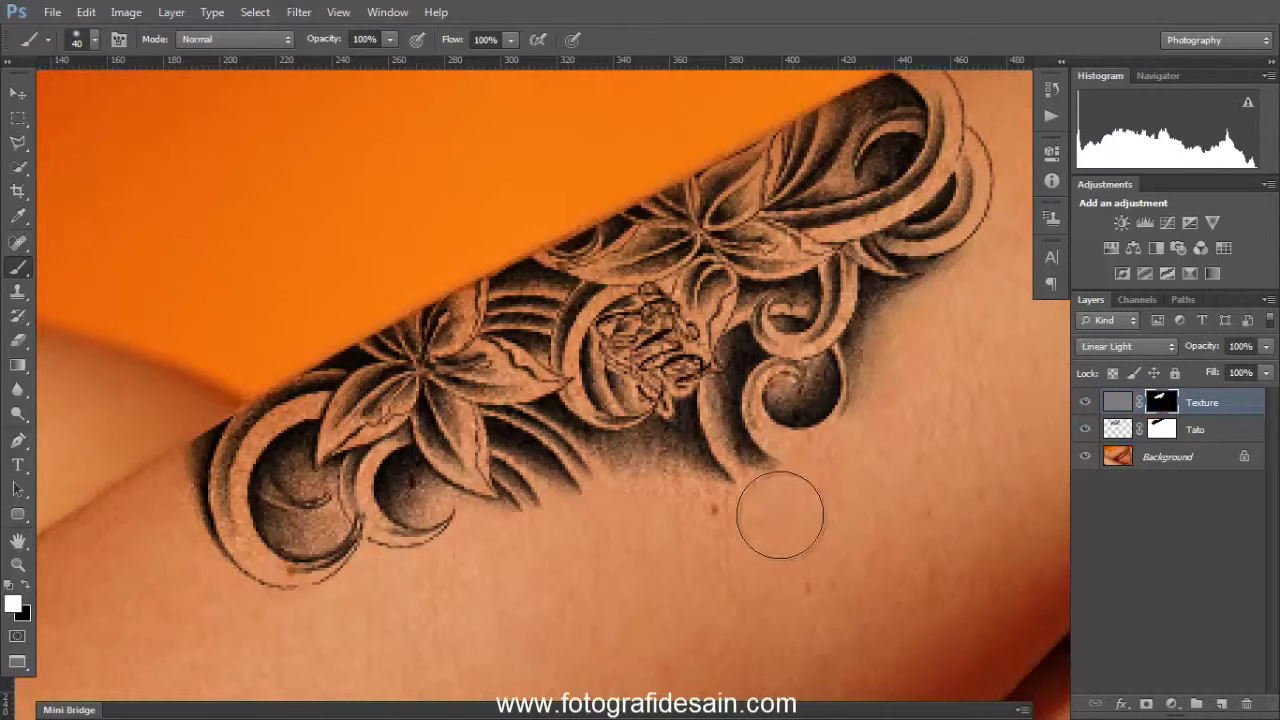
pyautogui.press('x')
pyautogui.moveTo(740, 520); pyautogui.dragTo(686, 514)
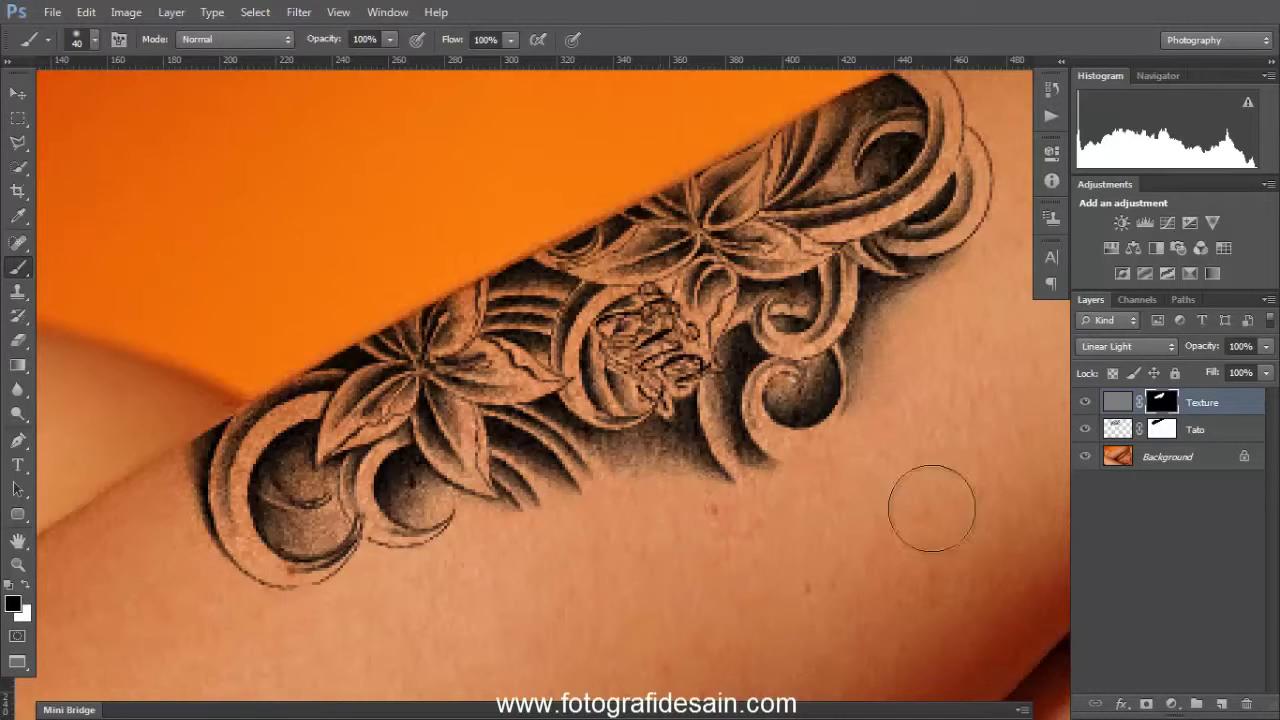
pyautogui.press('x')
pyautogui.click(1089, 403)
pyautogui.click(1089, 403)
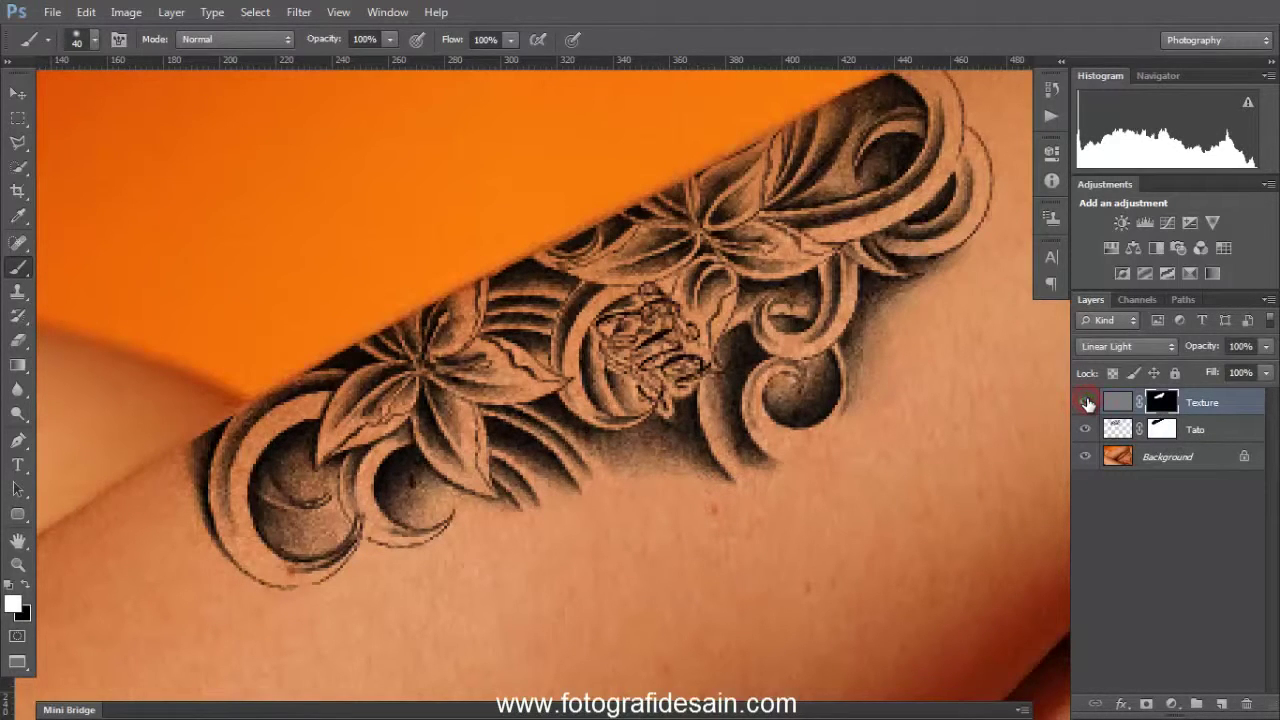
pyautogui.click(1089, 403)
pyautogui.click(1089, 403)
# Reduce the Texture layer's opacity to 79% and compare the tattoo with the layer hidden and shown.
pyautogui.click(1124, 406)
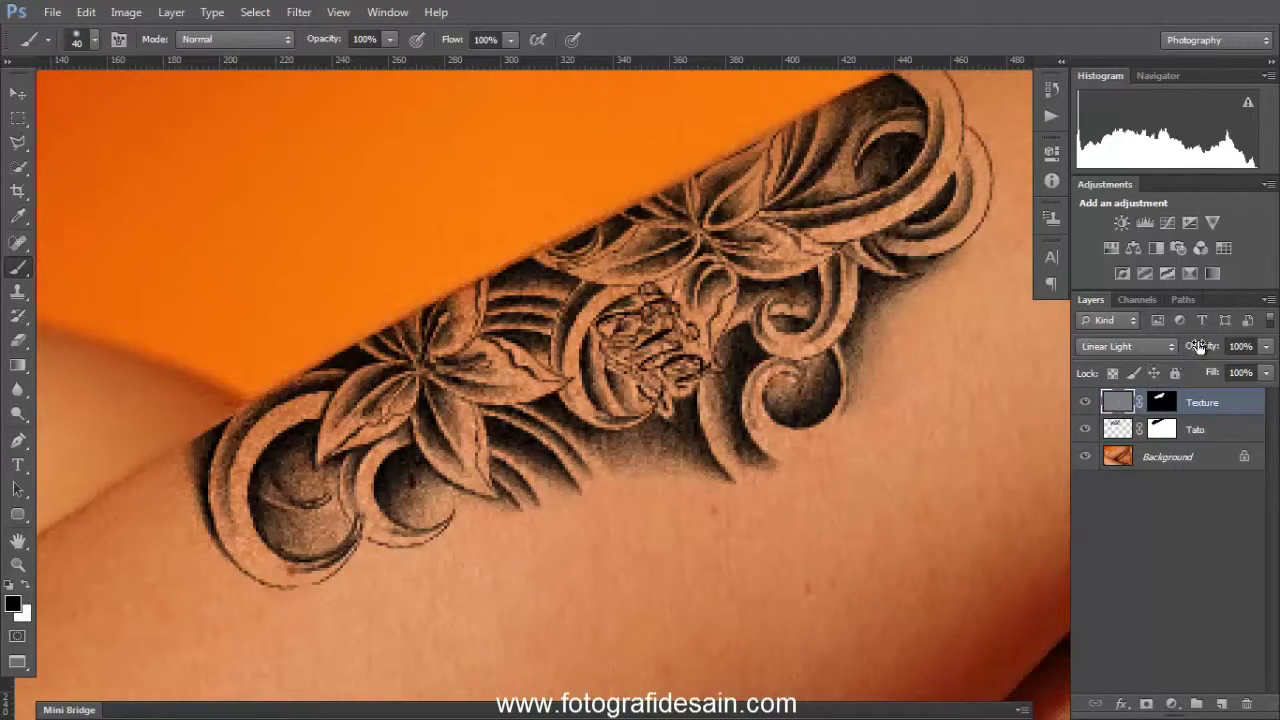
pyautogui.moveTo(1198, 345); pyautogui.dragTo(1171, 352)
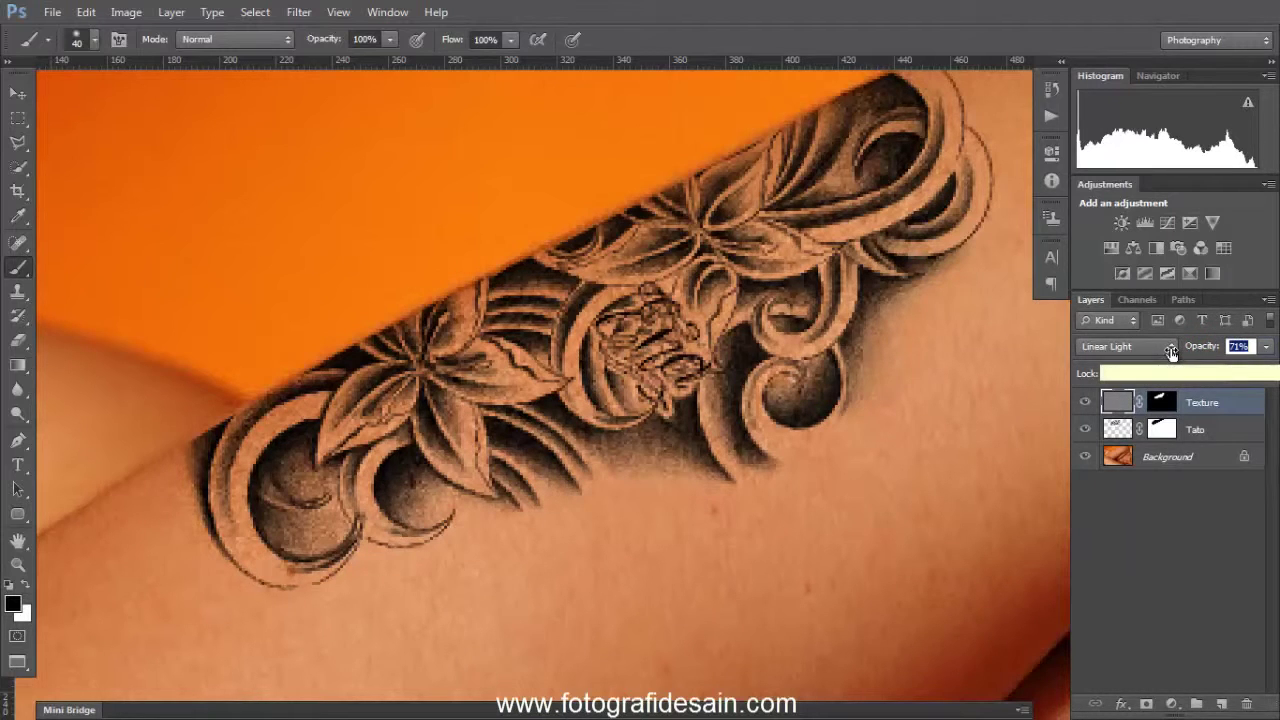
pyautogui.moveTo(1189, 356); pyautogui.dragTo(1200, 350)
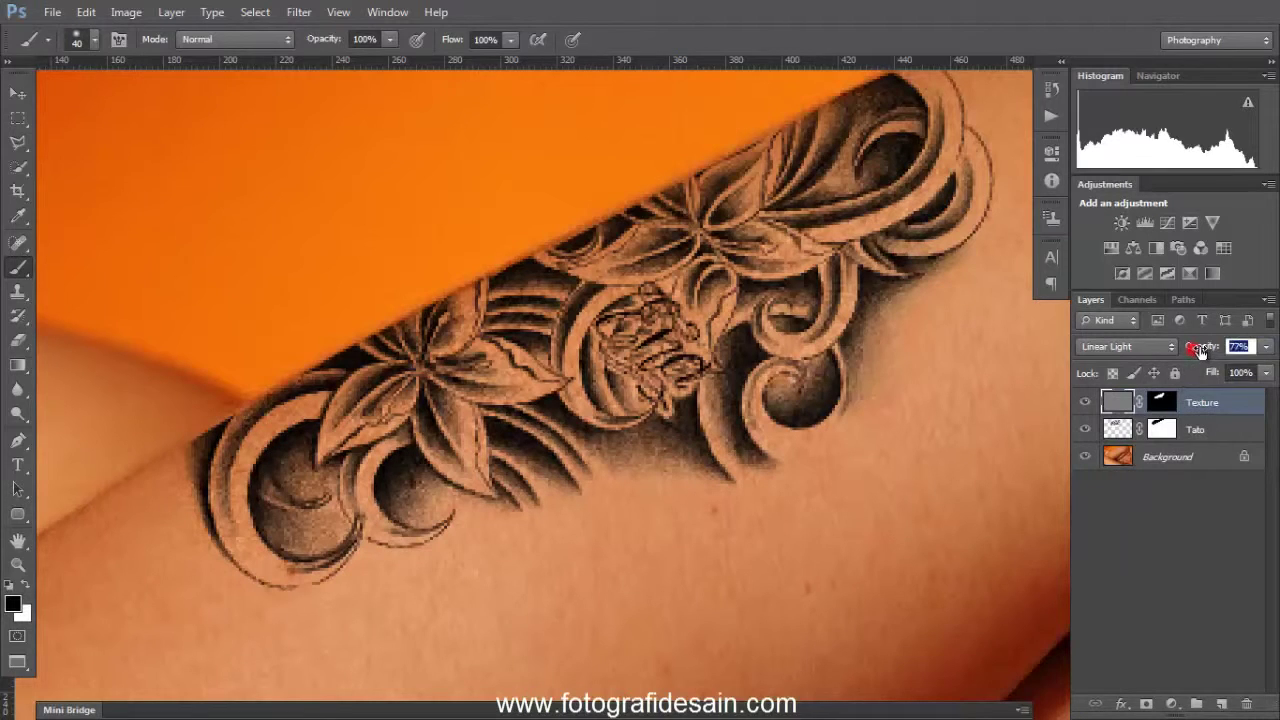
pyautogui.click(1086, 402)
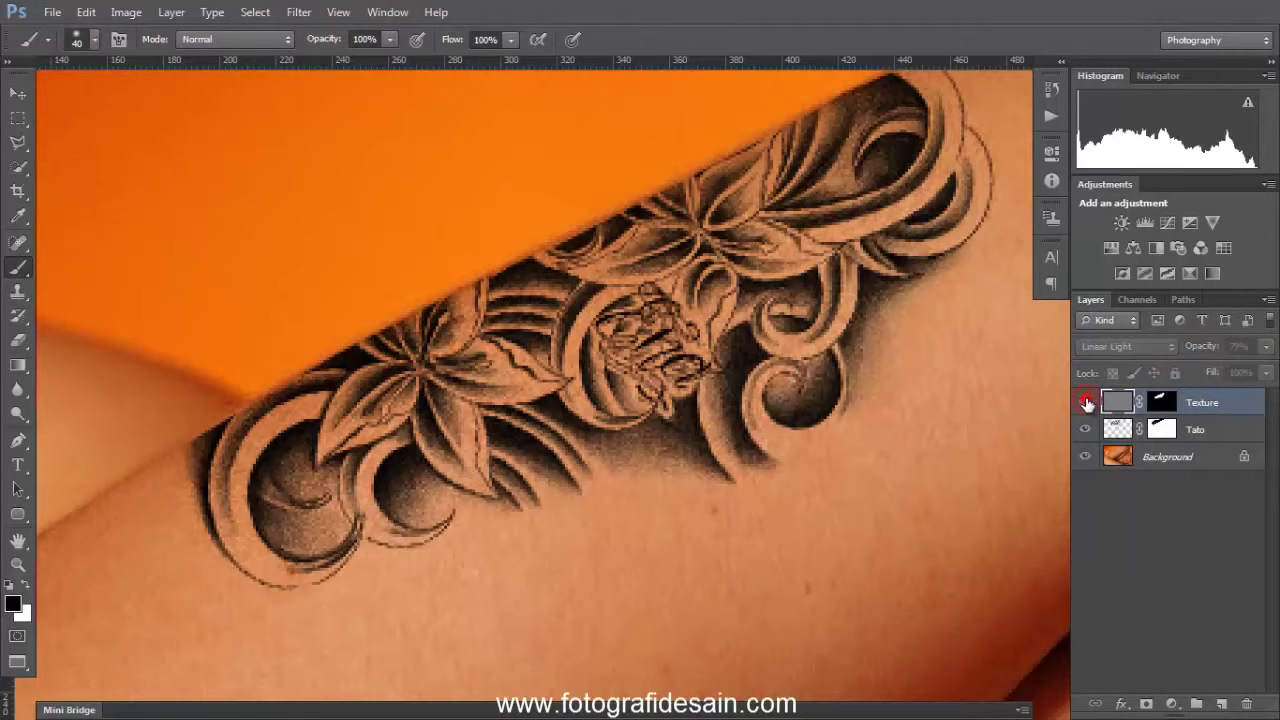
pyautogui.click(1086, 402)
pyautogui.click(1086, 402)
pyautogui.click(1086, 402)
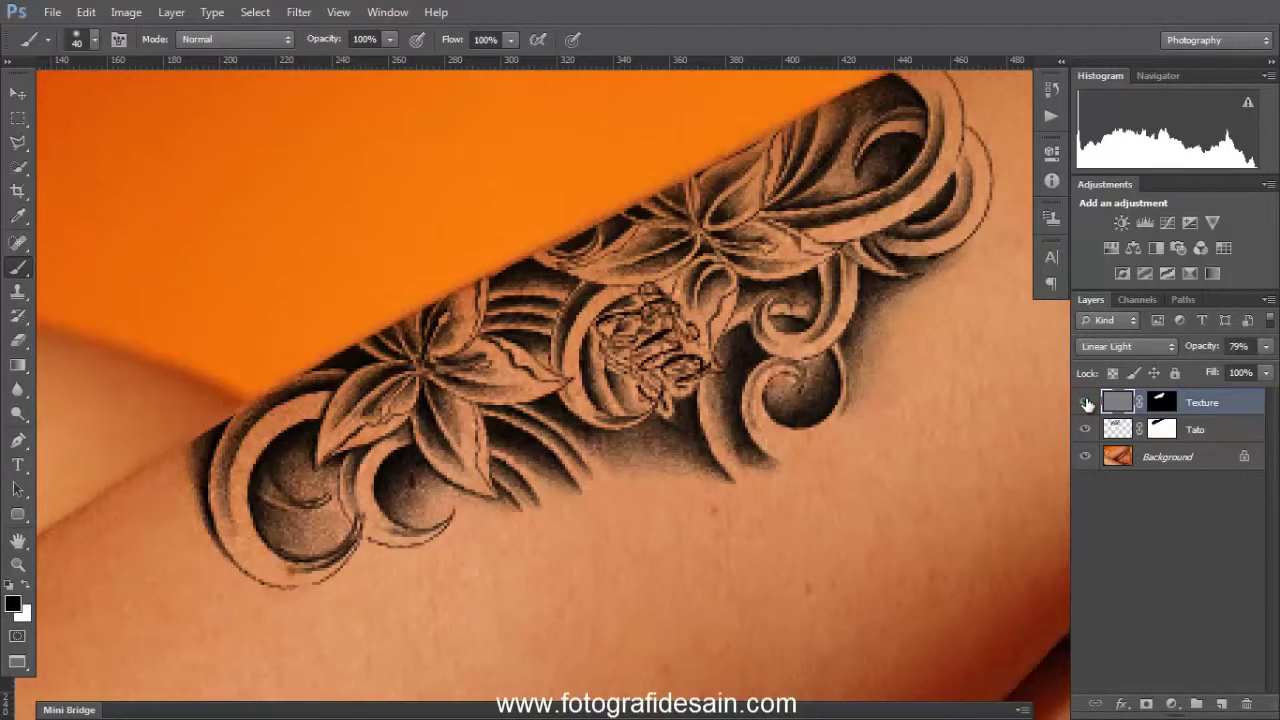
# Reduce the Tato layer's opacity to 78% with the whole photo in view.
pyautogui.hotkey('ctrl', '0')
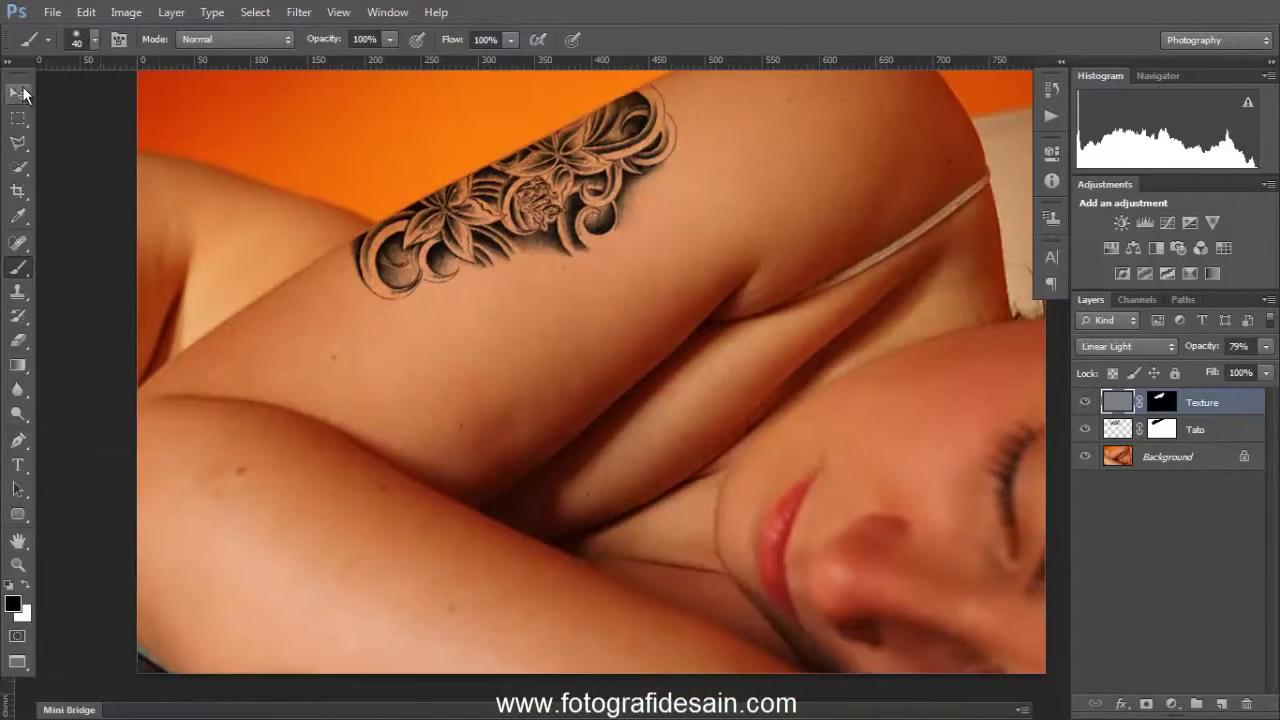
pyautogui.click(19, 91)
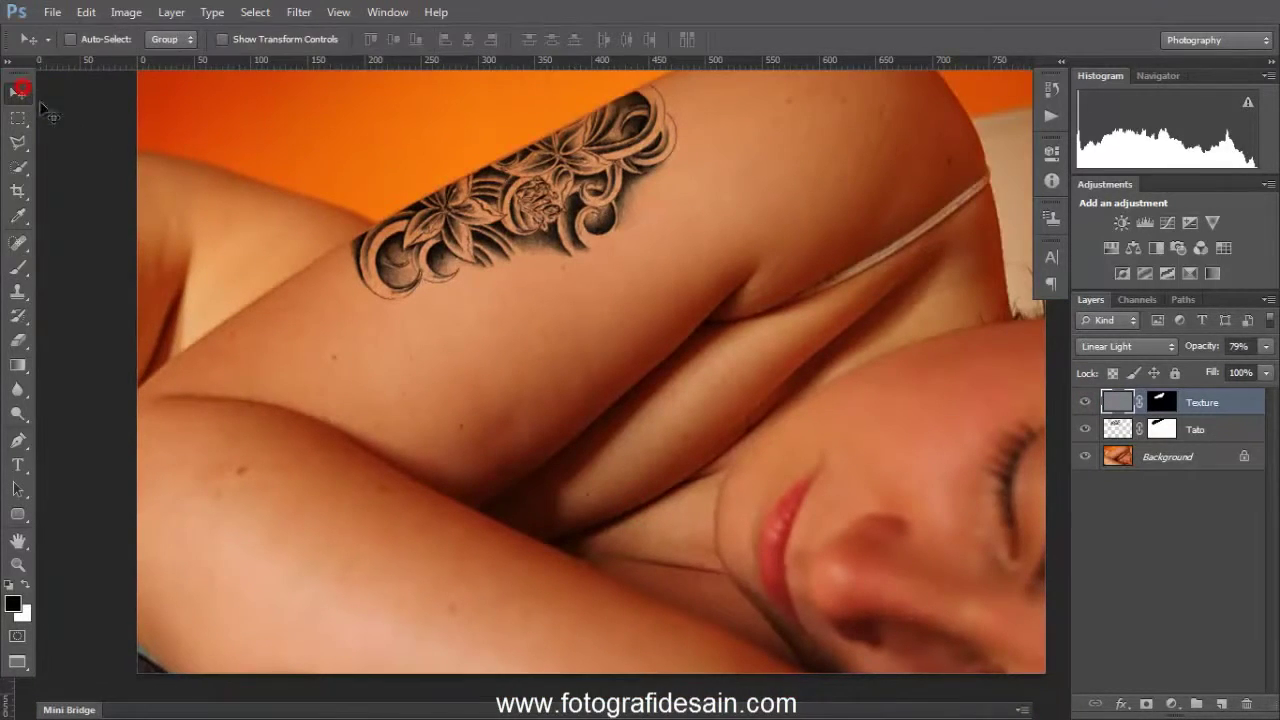
pyautogui.moveTo(614, 200); pyautogui.dragTo(617, 240)
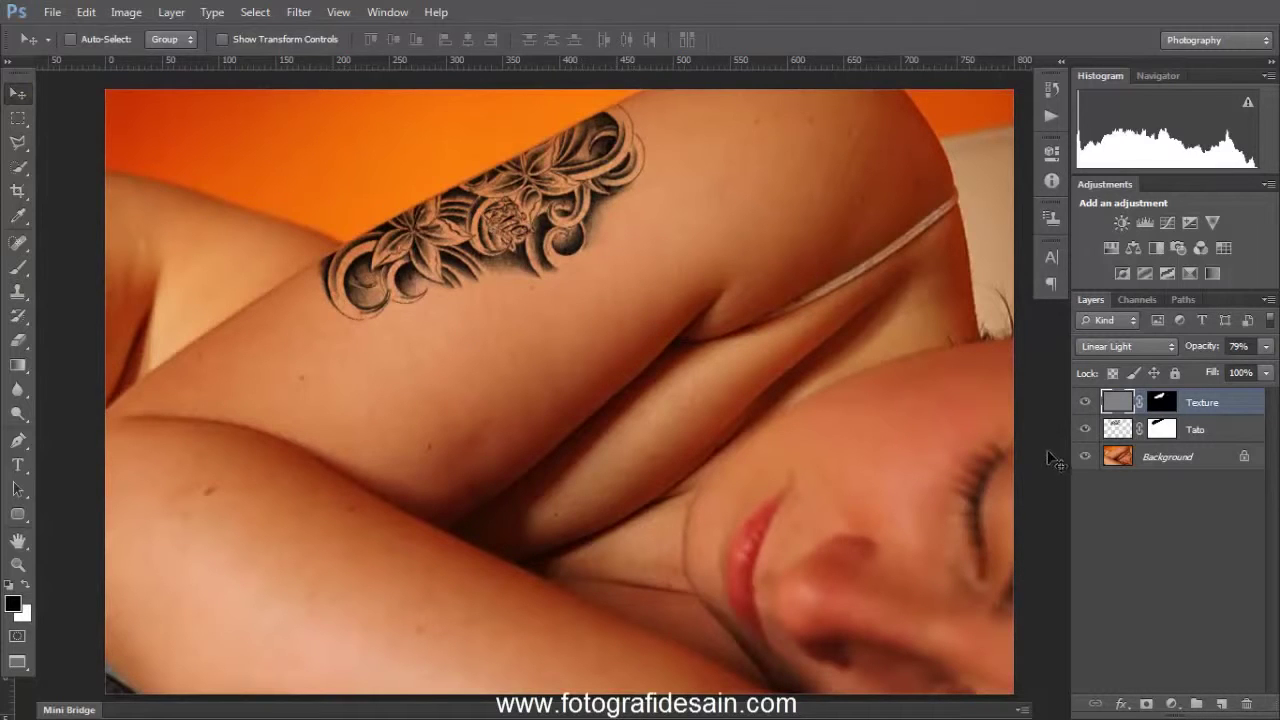
pyautogui.click(1111, 426)
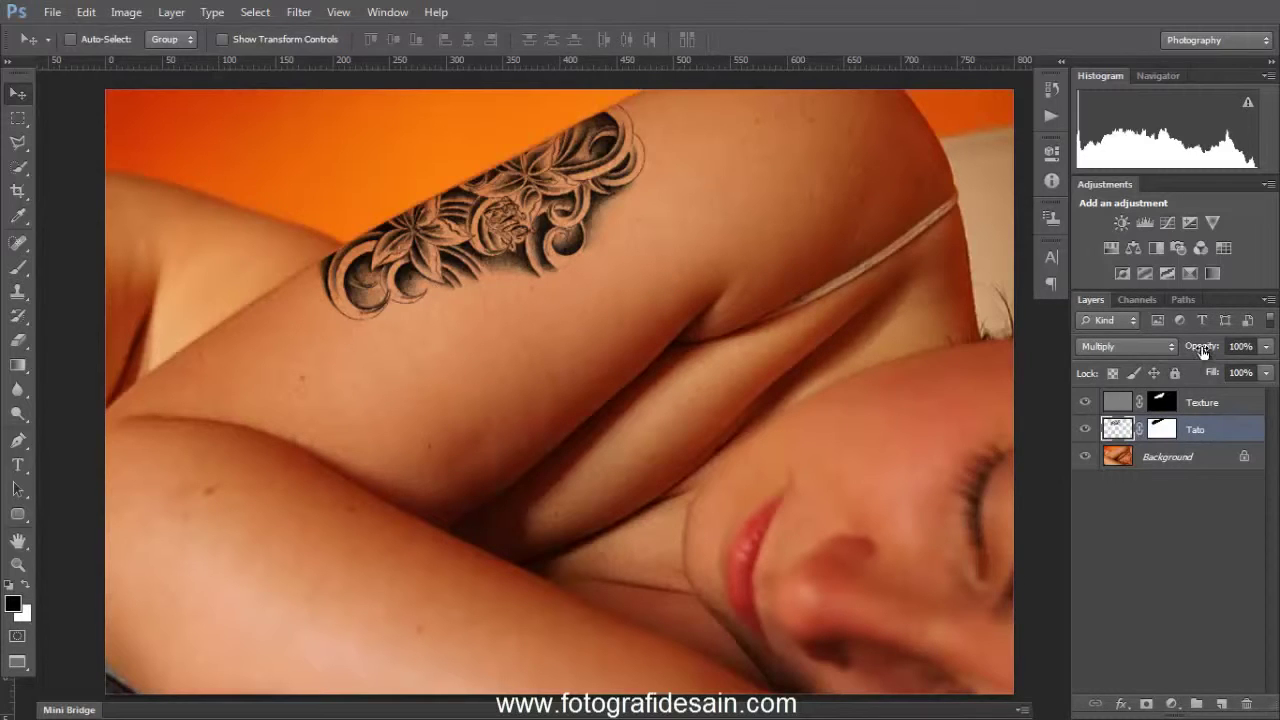
pyautogui.moveTo(1200, 348); pyautogui.dragTo(1192, 352)
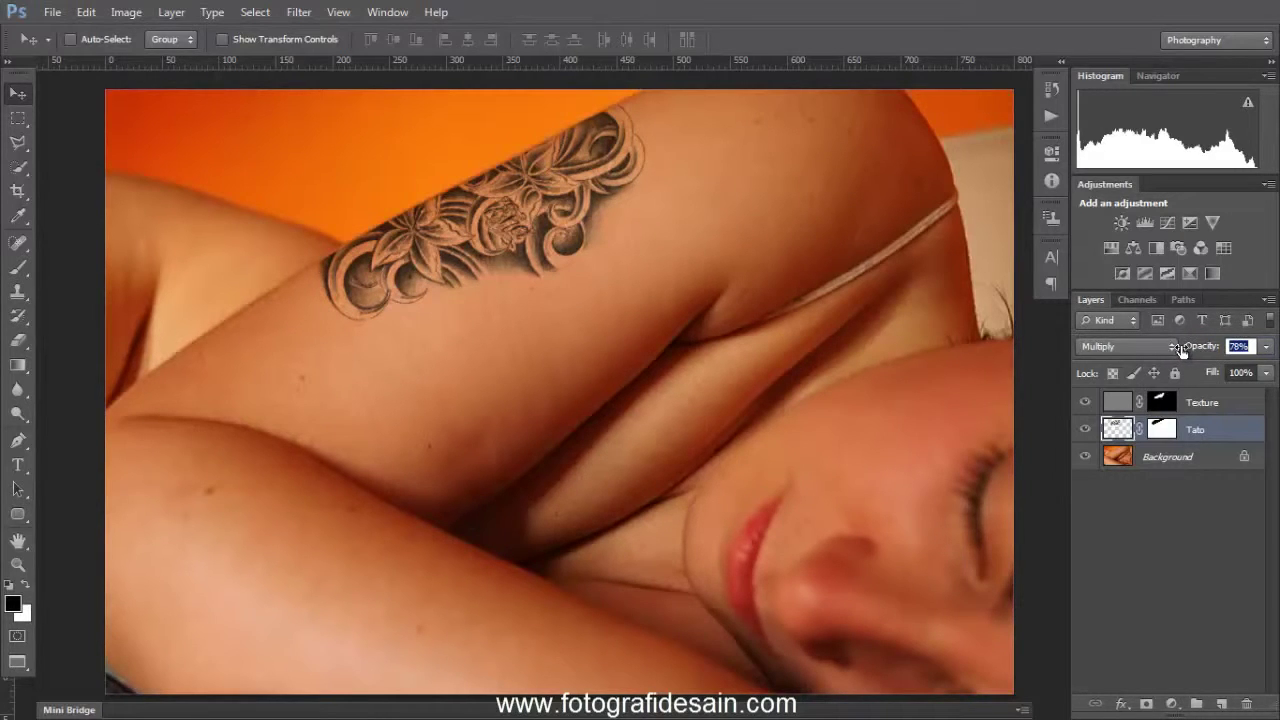
# Set the Tato layer's opacity to 81% and deselect the layer.
pyautogui.moveTo(1183, 348); pyautogui.dragTo(1181, 357)
pyautogui.click(1216, 550)
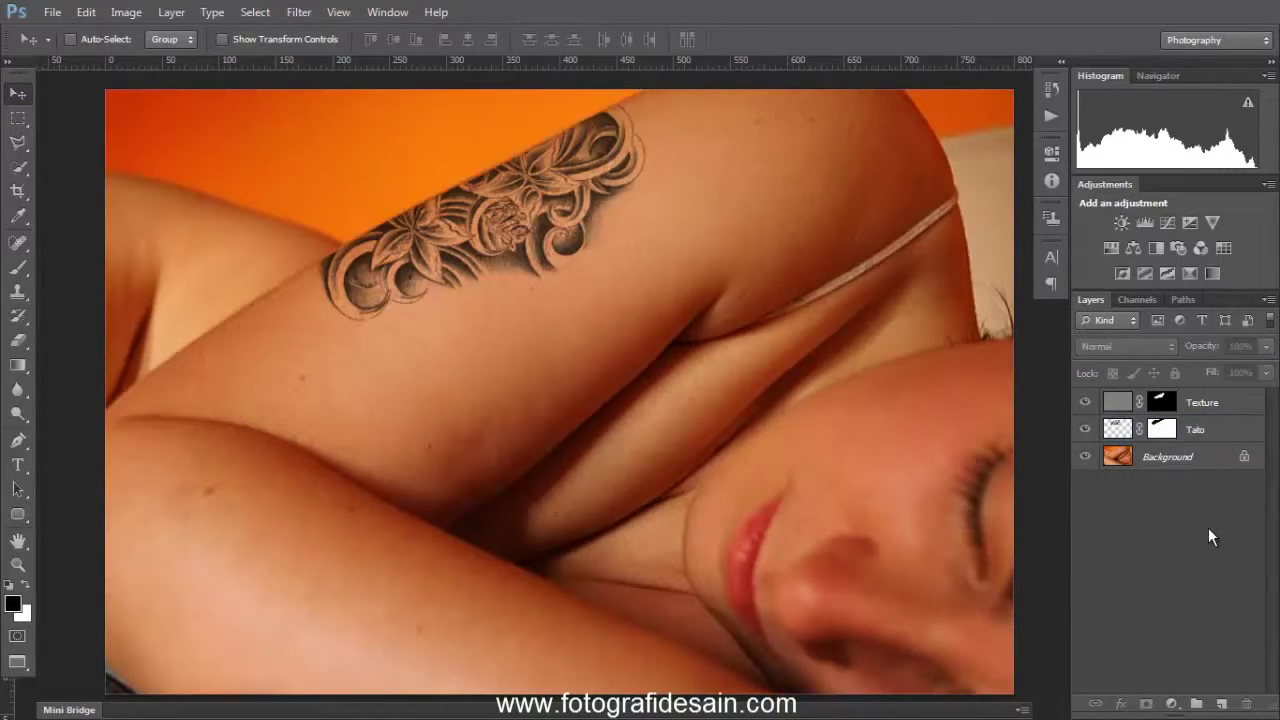
# Add a Color Balance adjustment layer directly above the Tato layer and clip it to that layer.
pyautogui.click(1118, 428)
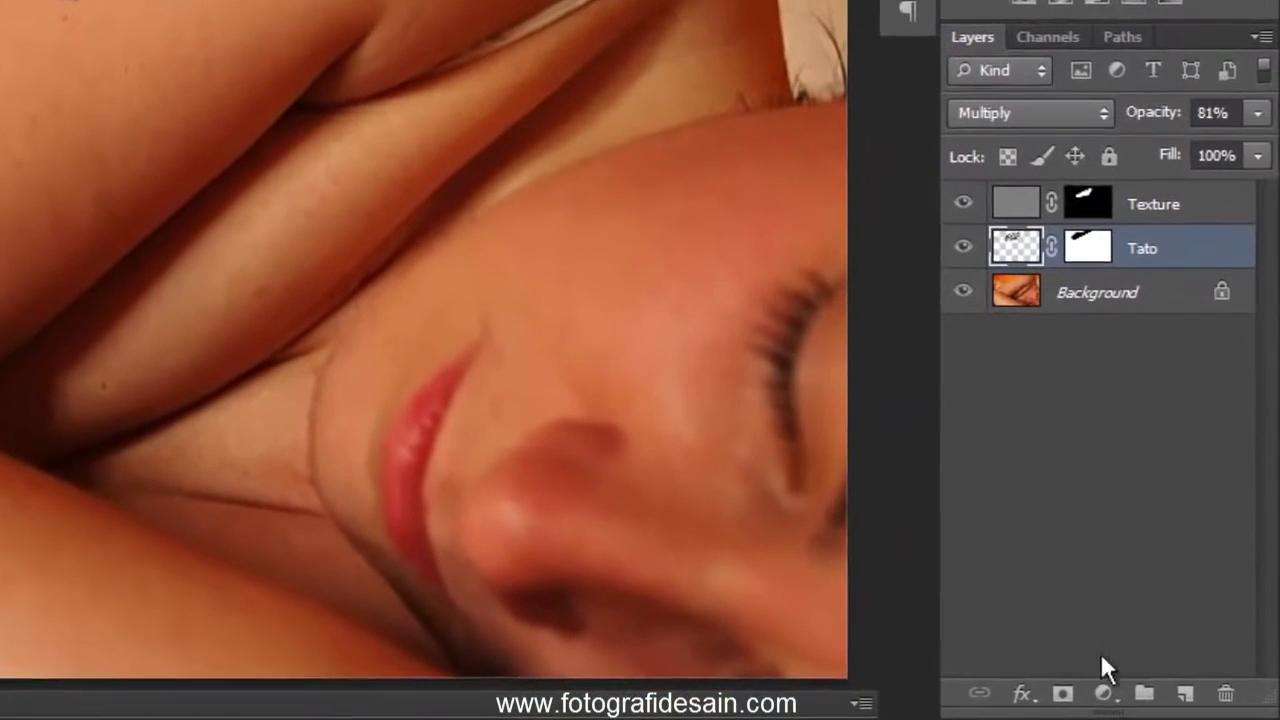
pyautogui.click(1171, 704)
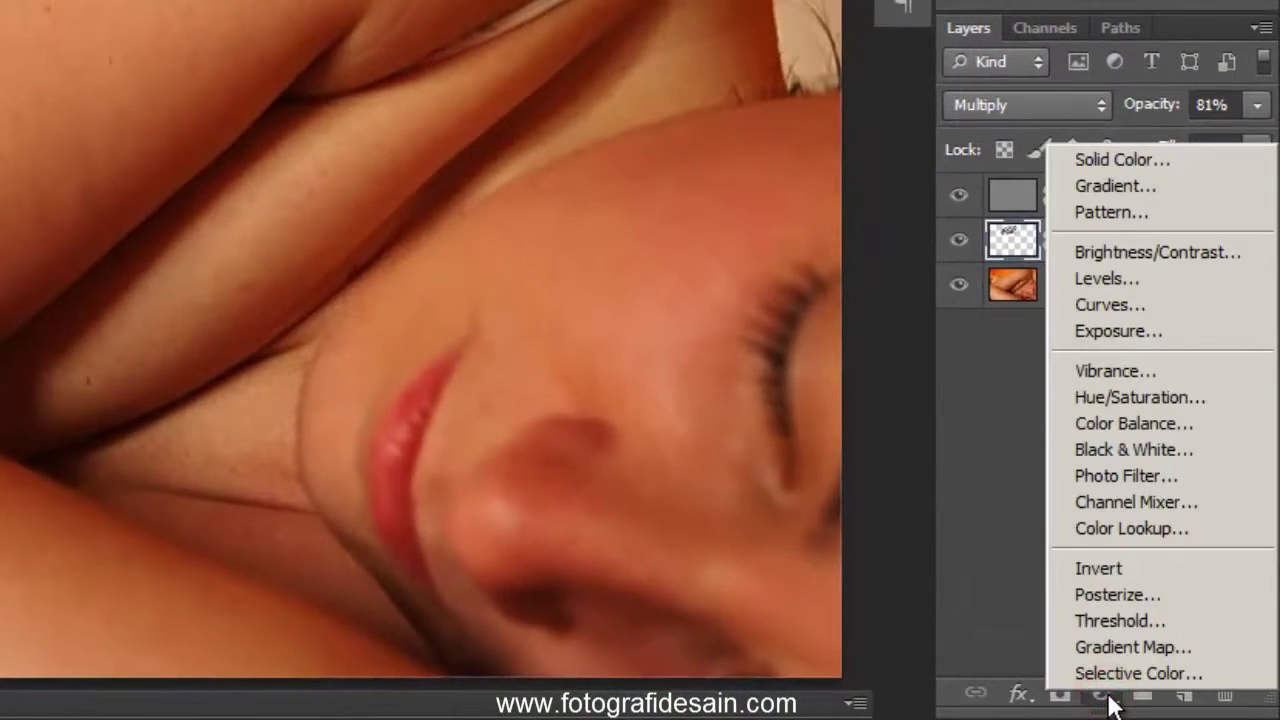
pyautogui.click(1187, 427)
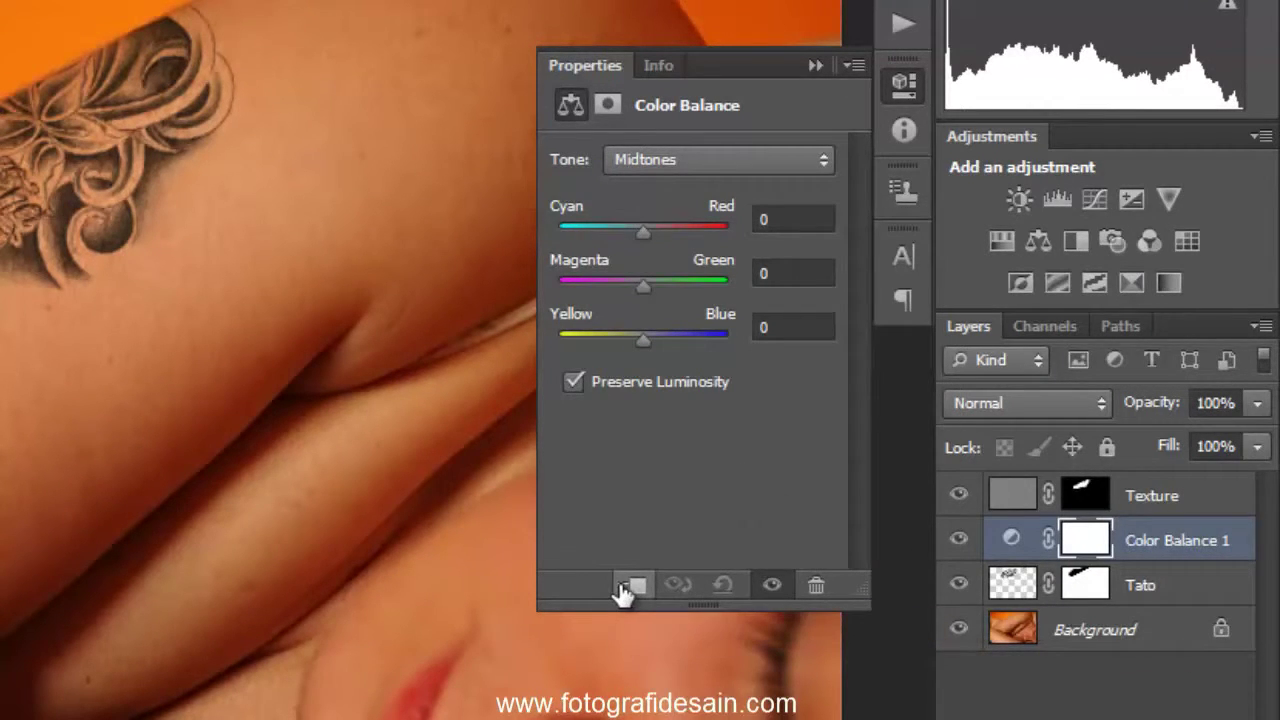
pyautogui.click(622, 590)
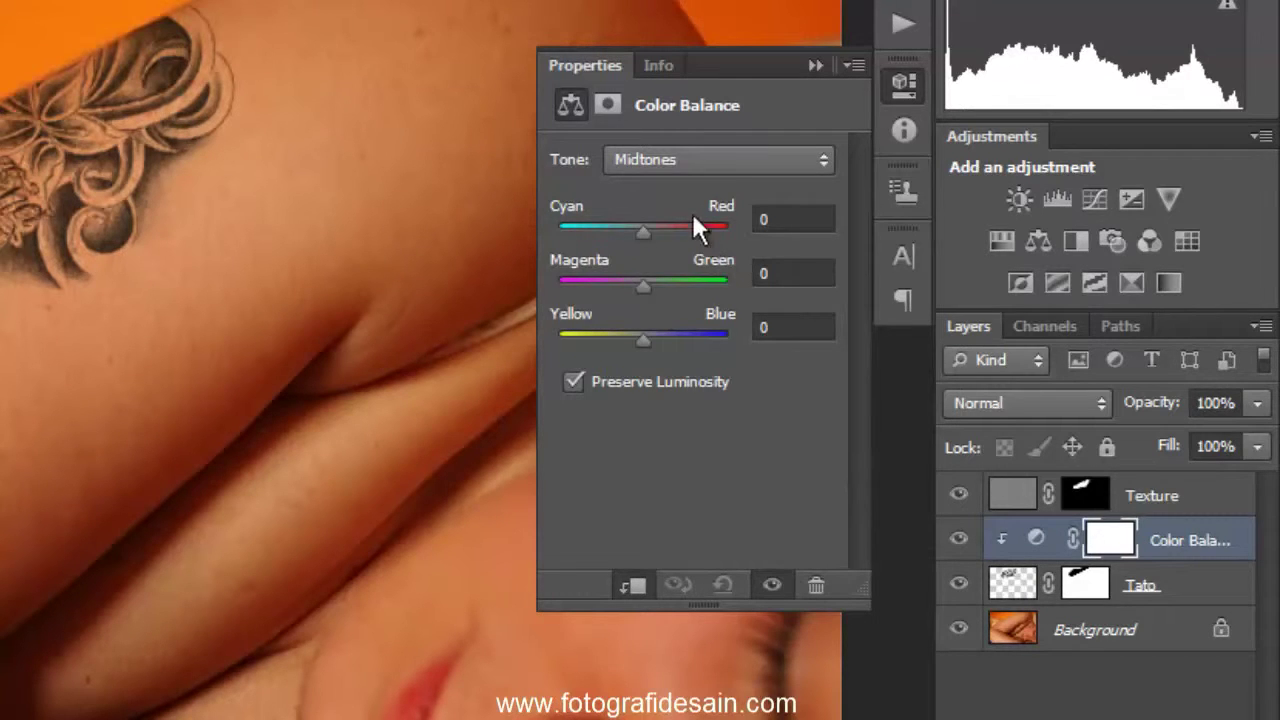
# Shift the Color Balance shadows toward red to about +27 and the midtones toward red to +11.
pyautogui.click(737, 165)
pyautogui.click(735, 190)
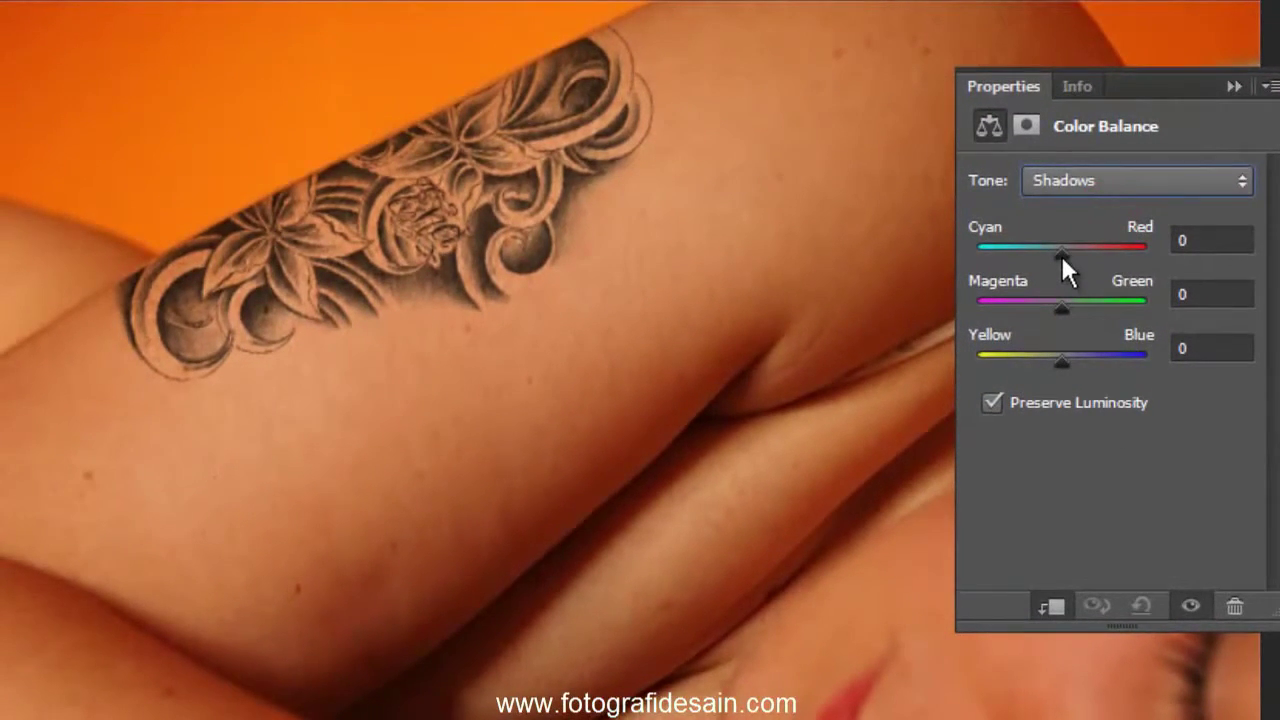
pyautogui.moveTo(1061, 254); pyautogui.dragTo(1085, 254)
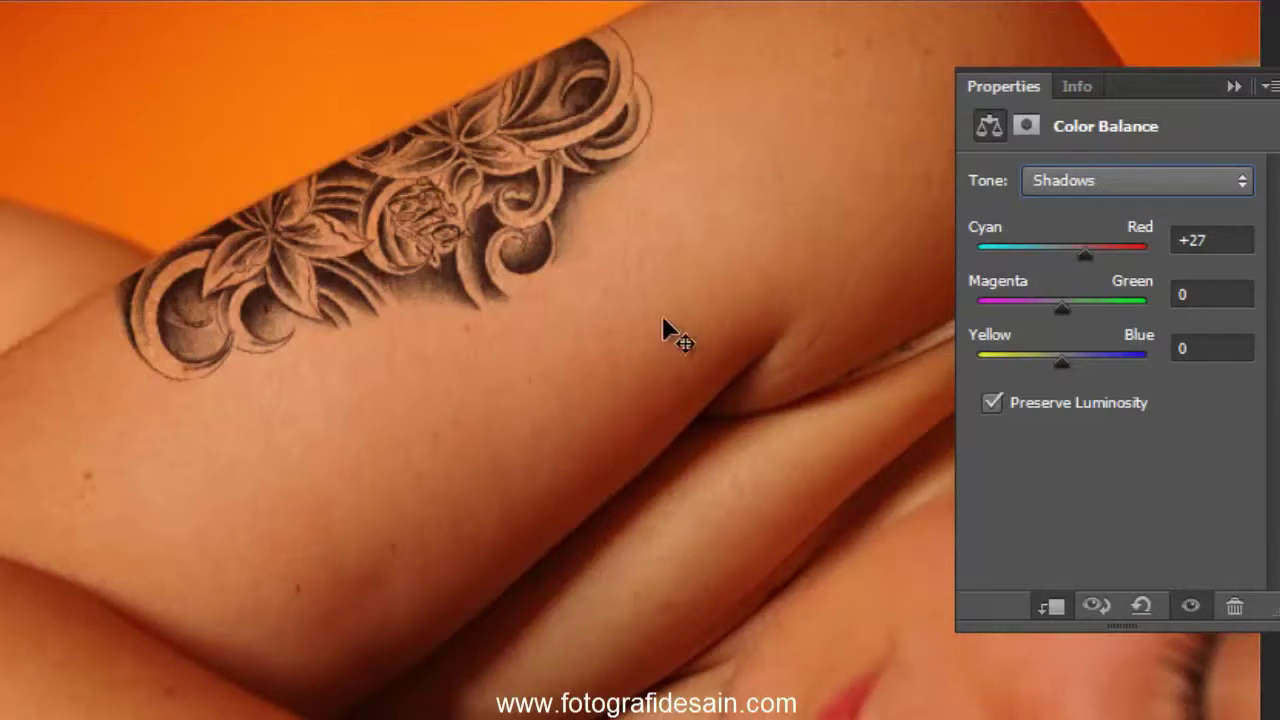
pyautogui.moveTo(1078, 254); pyautogui.dragTo(1083, 252)
pyautogui.click(1087, 175)
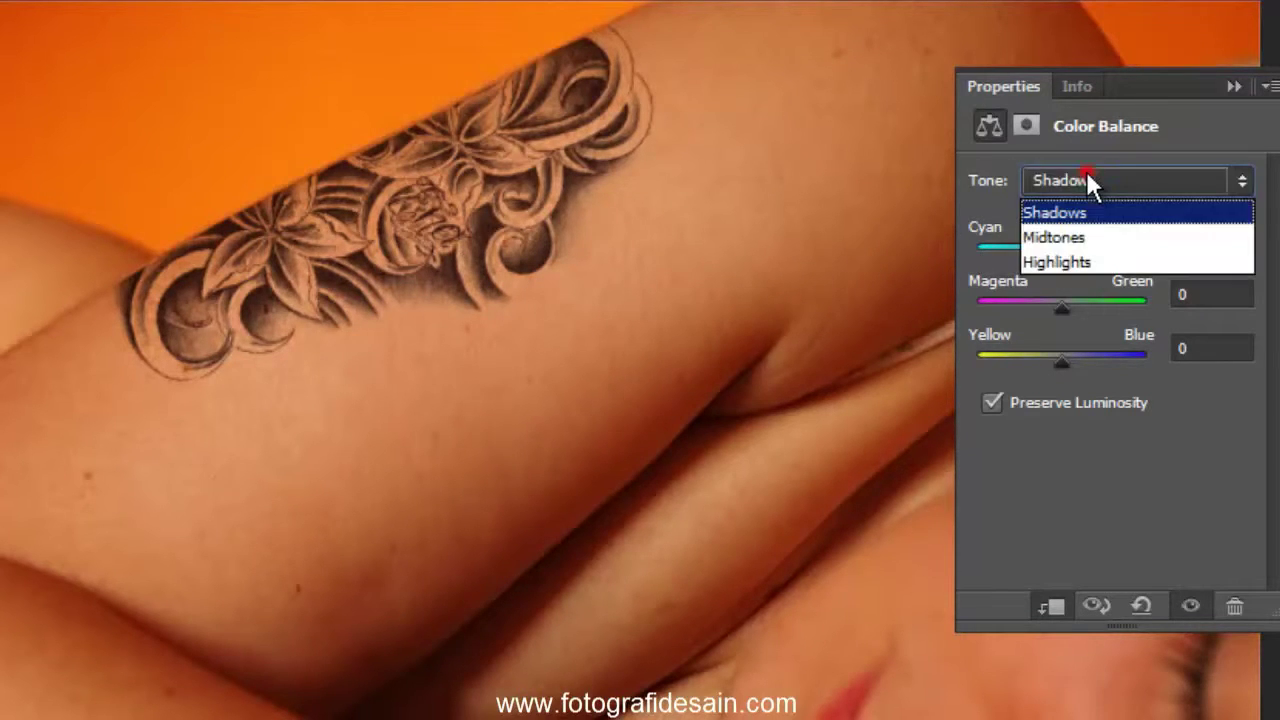
pyautogui.click(1080, 228)
pyautogui.moveTo(1060, 256); pyautogui.dragTo(1071, 256)
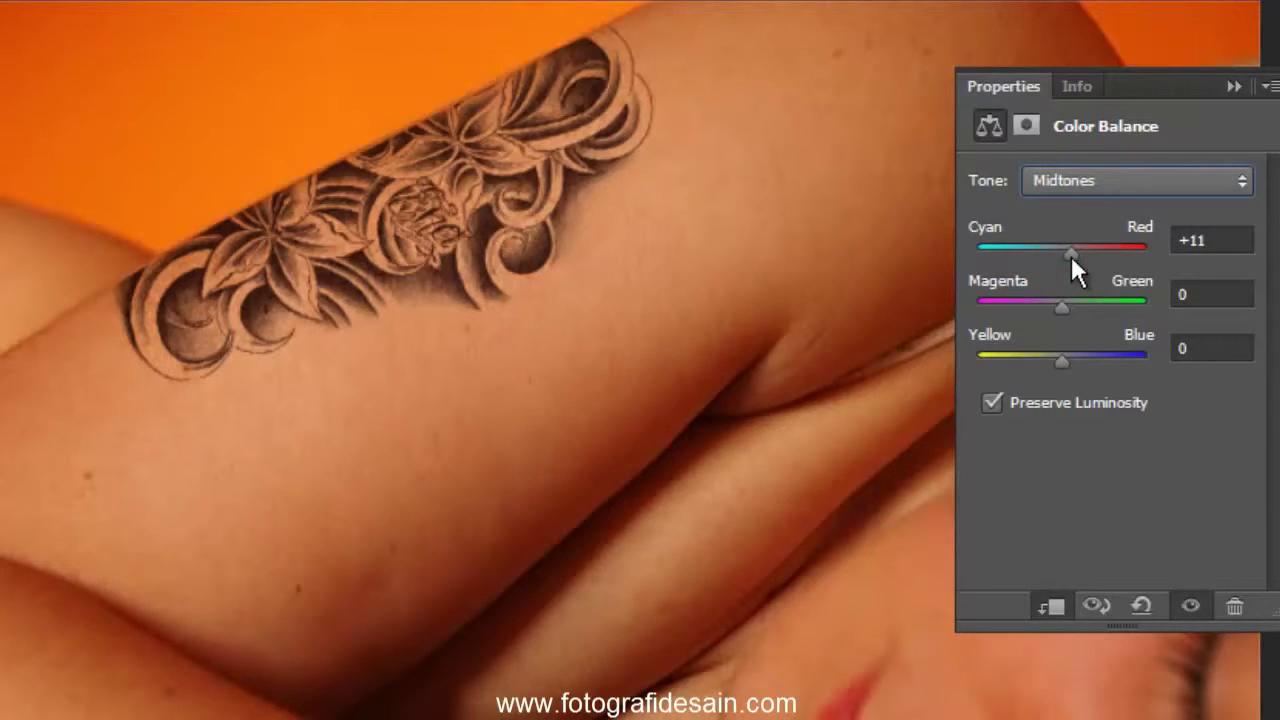
pyautogui.click(1158, 168)
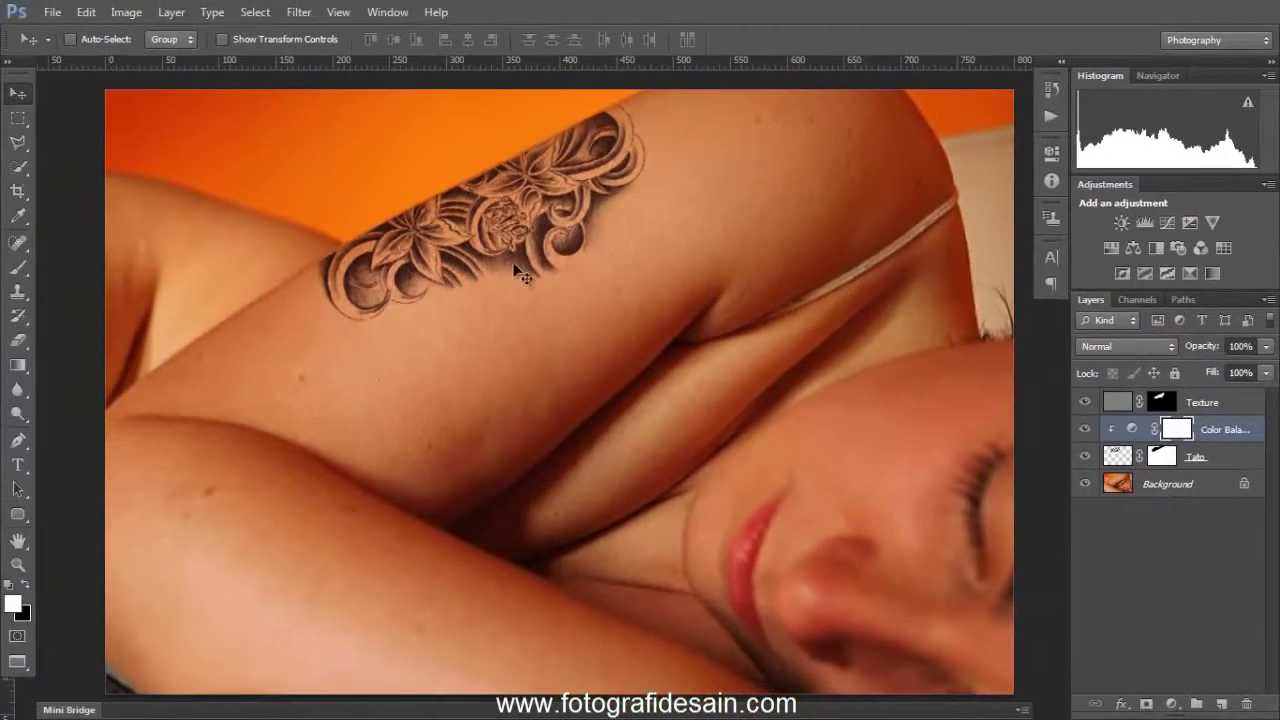
# Compare the tattoo repeatedly with the Color Balance layer hidden and shown.
pyautogui.click(1086, 431)
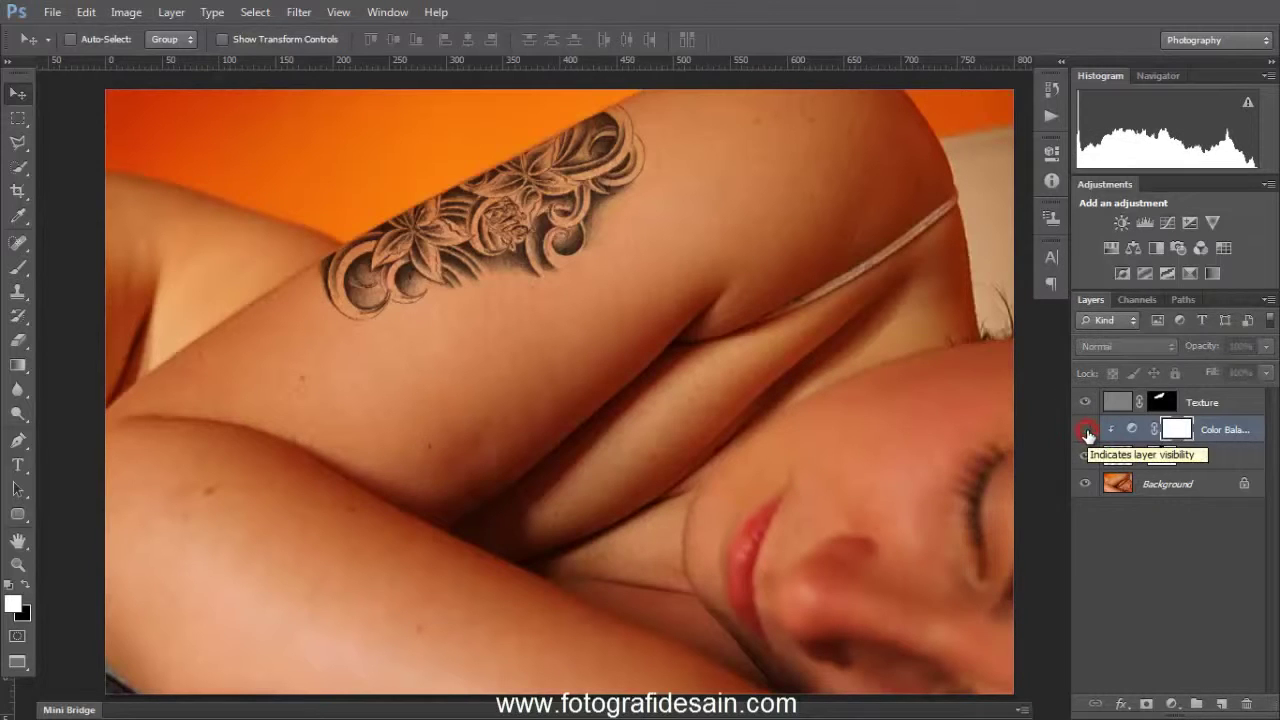
pyautogui.click(1087, 431)
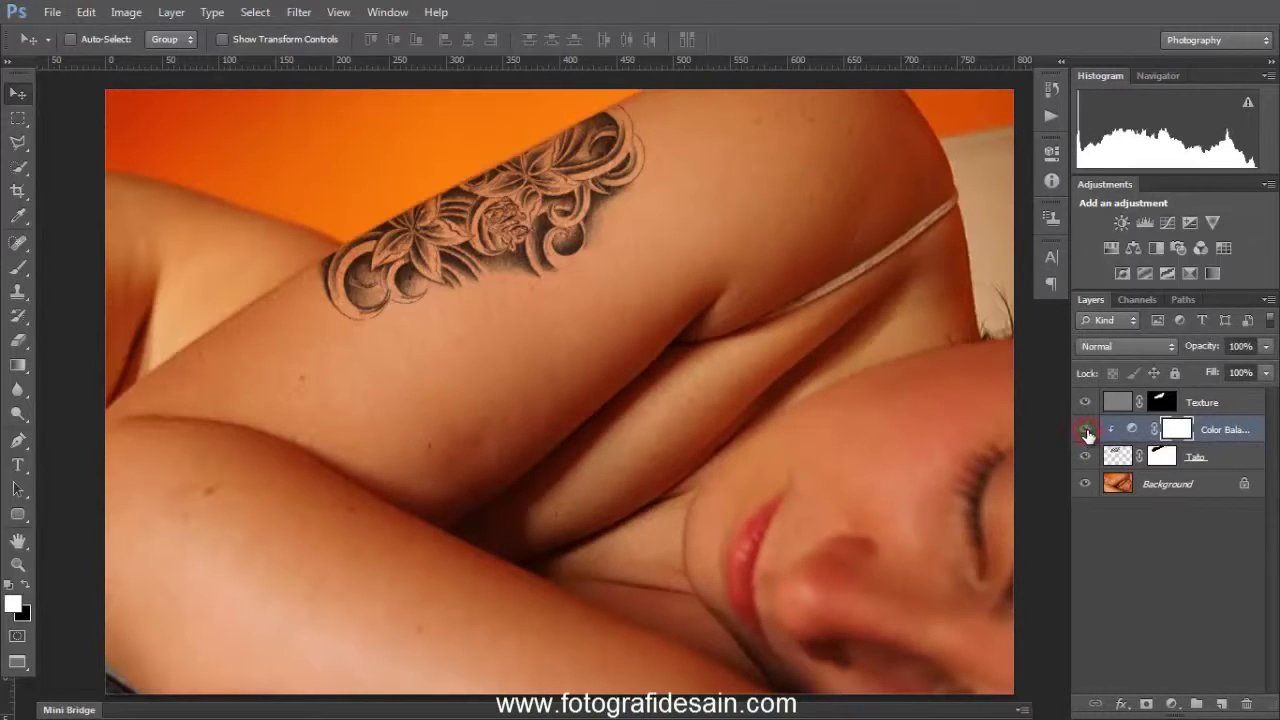
pyautogui.click(1087, 431)
pyautogui.click(1087, 431)
pyautogui.click(1087, 431)
pyautogui.click(1087, 431)
pyautogui.click(1087, 431)
# Fine-tune the Tato layer's opacity and compare the finished composite with the Background layer alone.
pyautogui.click(1118, 457)
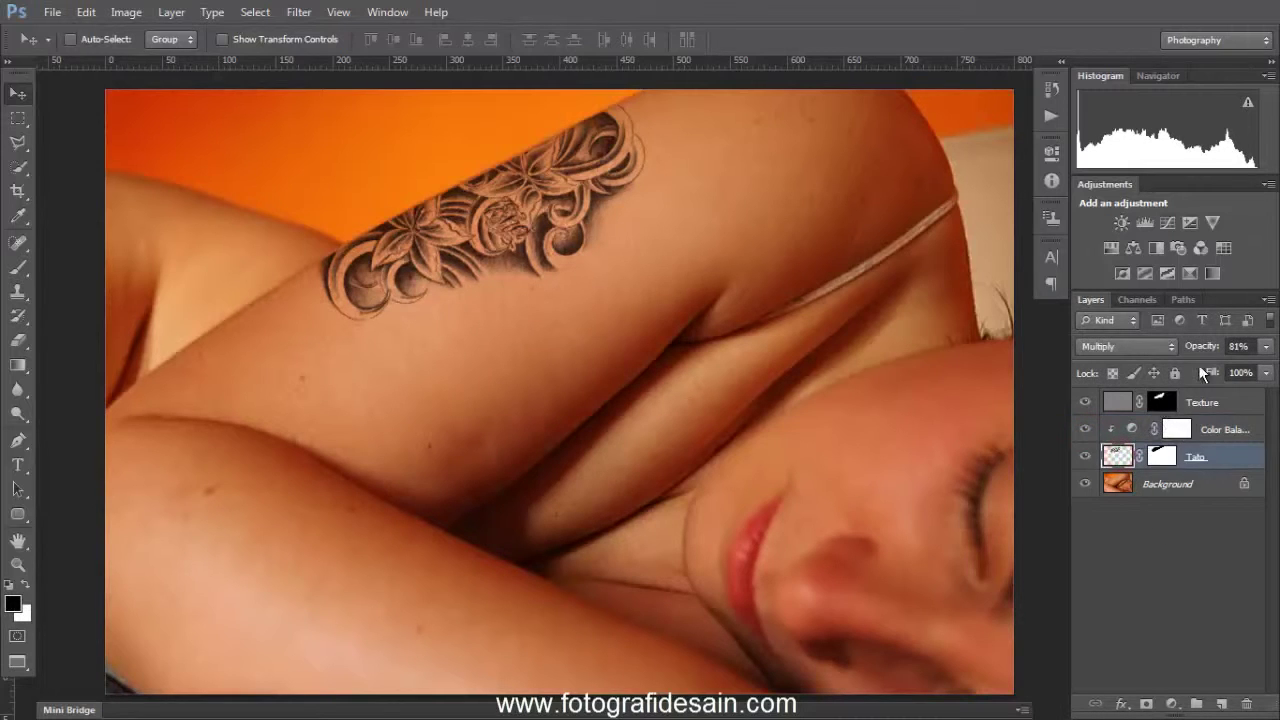
pyautogui.moveTo(1199, 349); pyautogui.dragTo(1197, 349)
pyautogui.press('Return')
pyautogui.click(1203, 586)
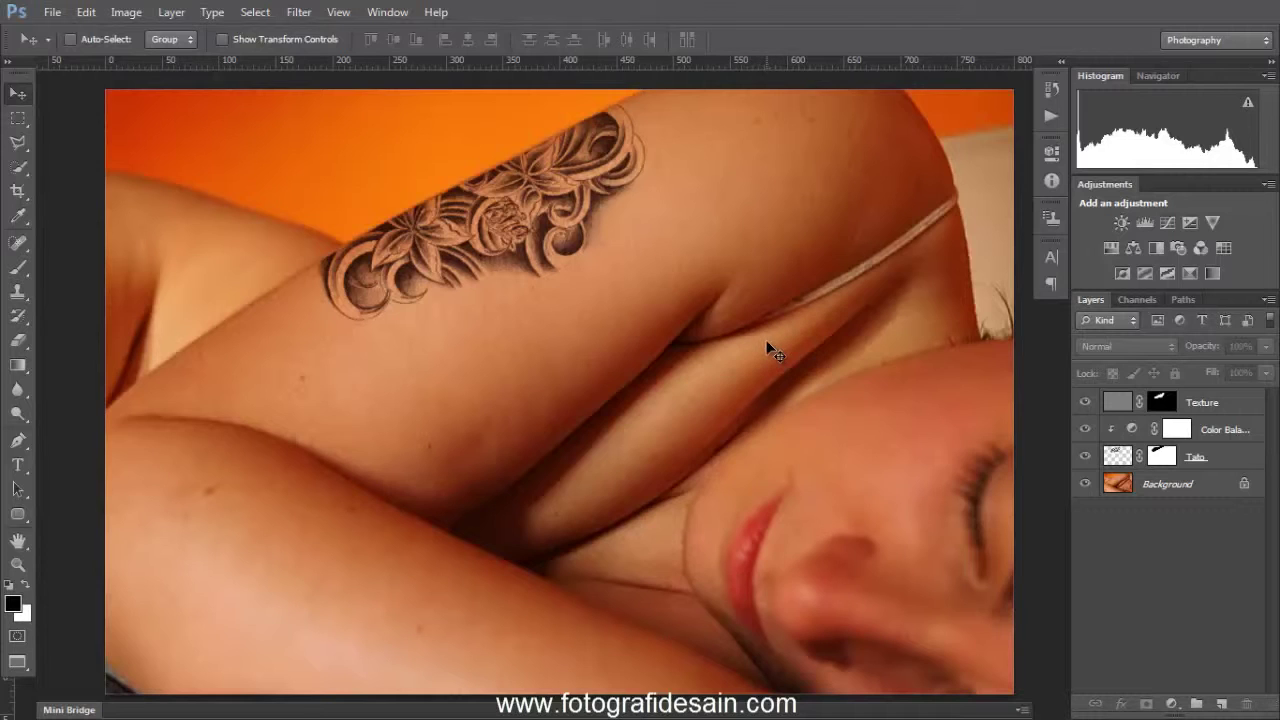
pyautogui.keyDown('alt'); pyautogui.click(1086, 485); pyautogui.keyUp('alt')
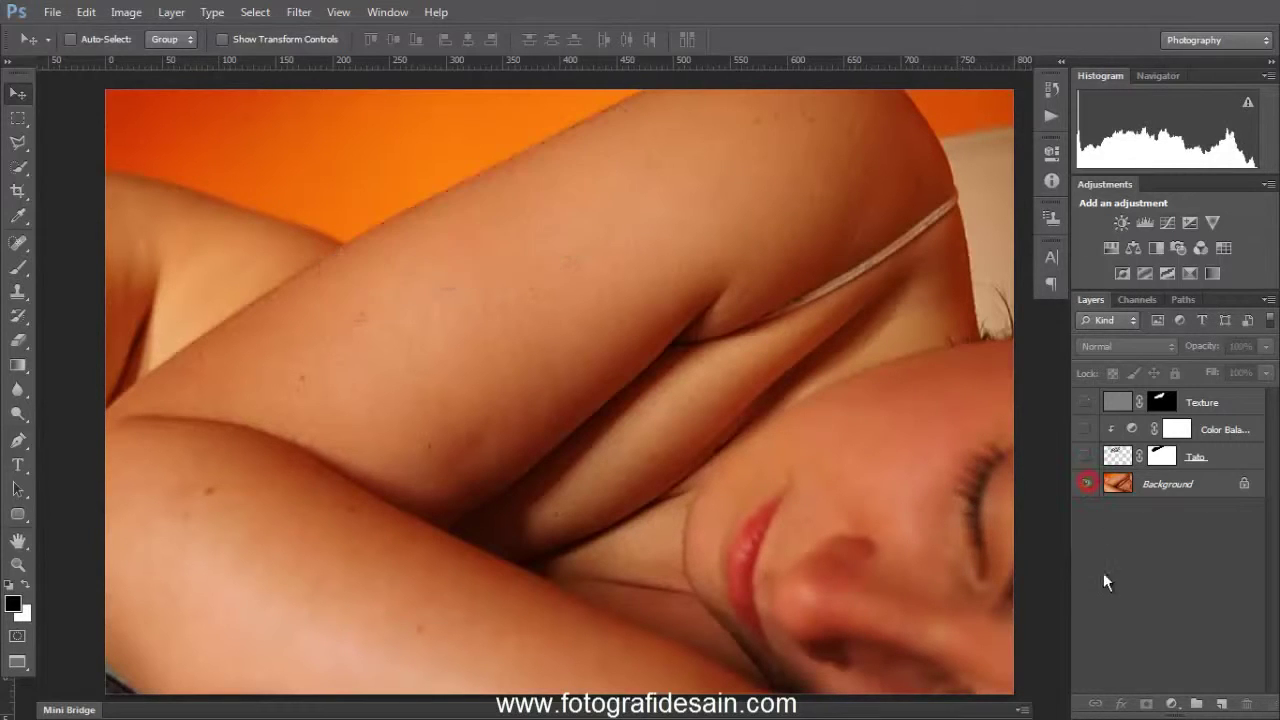
pyautogui.keyDown('alt'); pyautogui.click(1086, 485); pyautogui.keyUp('alt')
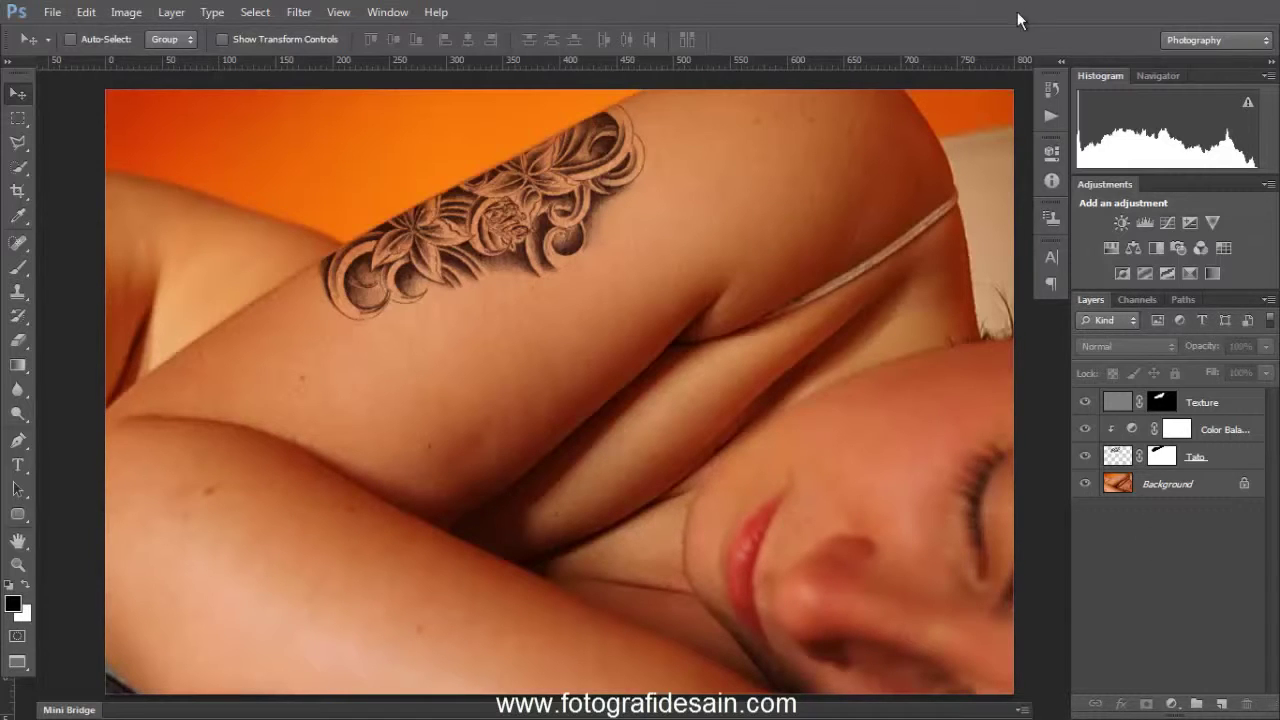
# Switch to the Untitled-2 document to view the whole photo of the woman's bare back.
pyautogui.click(380, 16)
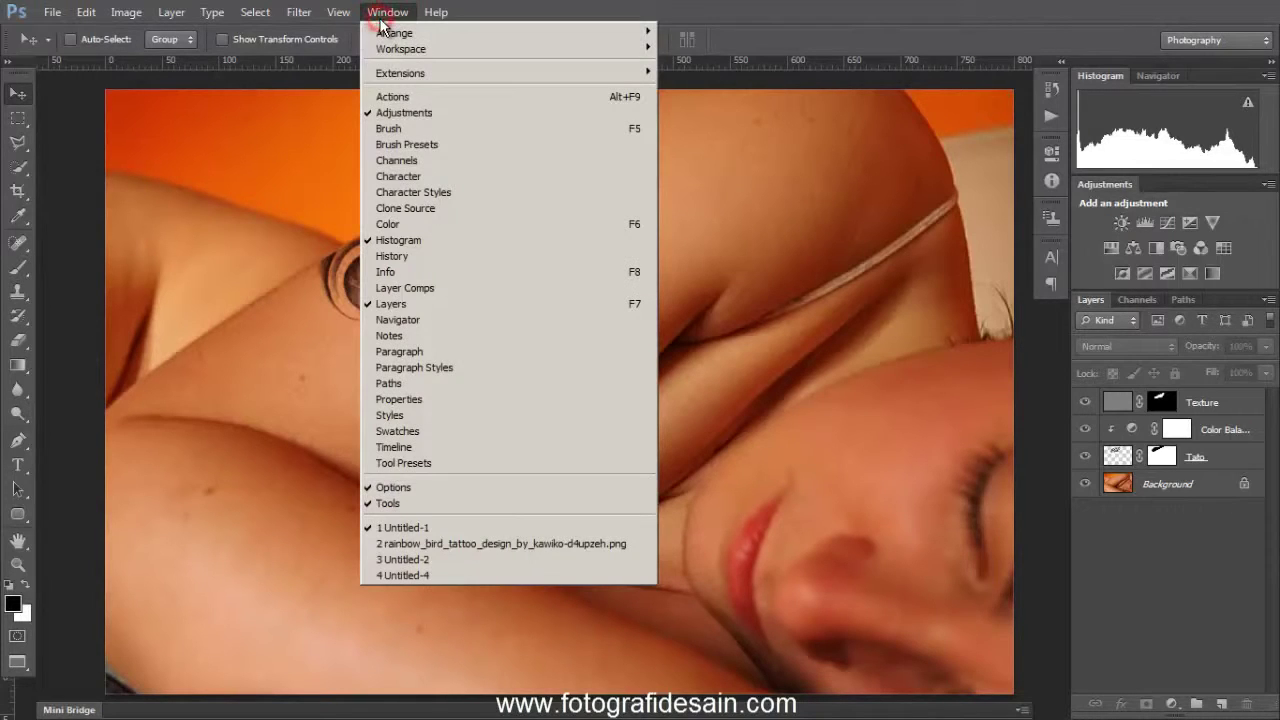
pyautogui.click(484, 564)
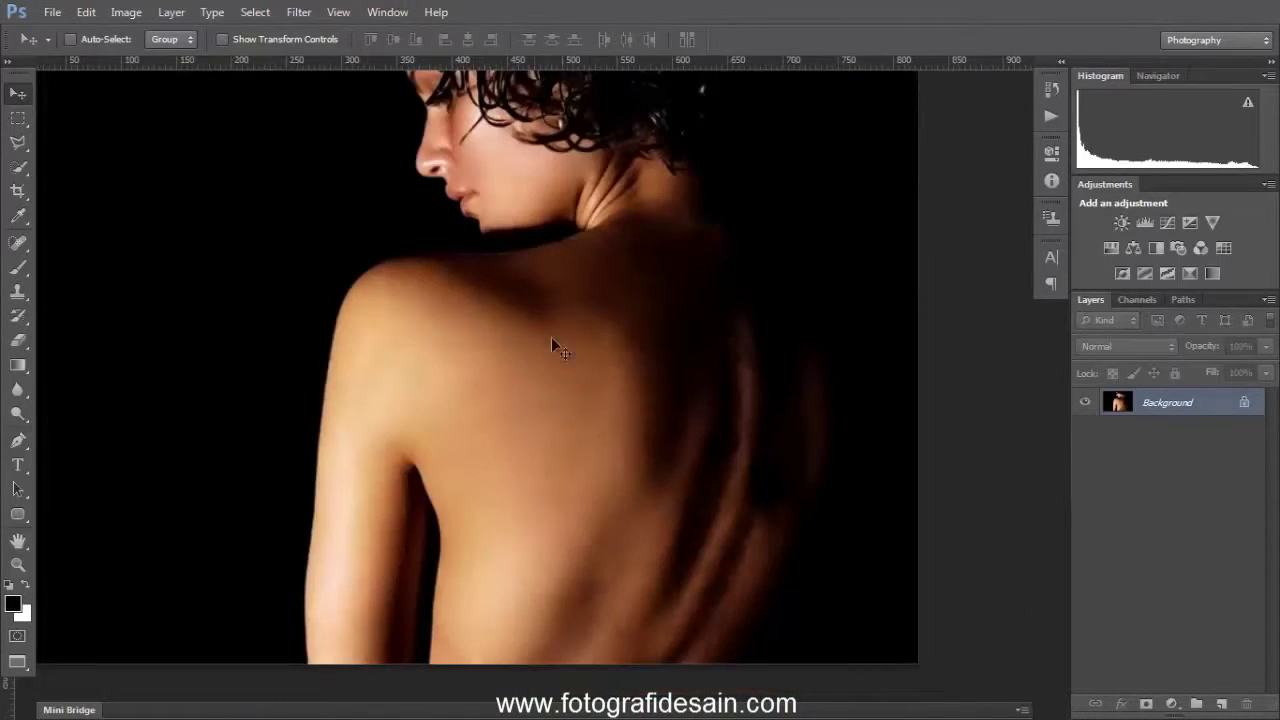
pyautogui.moveTo(617, 350)
pyautogui.mouseDown()
pyautogui.moveTo(646, 363)
pyautogui.moveTo(622, 323)
pyautogui.moveTo(609, 343)
pyautogui.moveTo(551, 337)
pyautogui.mouseUp()
# Copy the entire rainbow bird design from rainbow_bird_tattoo_design_by_kawiko-d4upzeh.png and paste it onto the photo in Untitled-2.
pyautogui.click(387, 12)
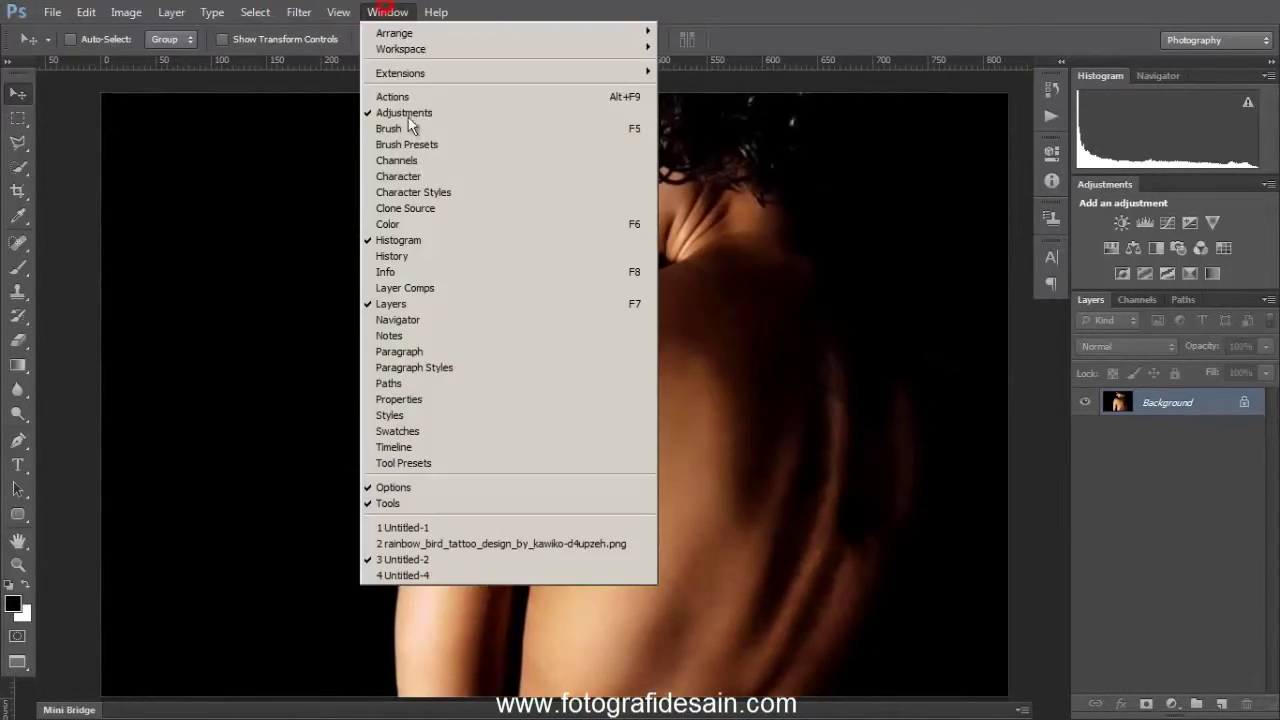
pyautogui.click(531, 544)
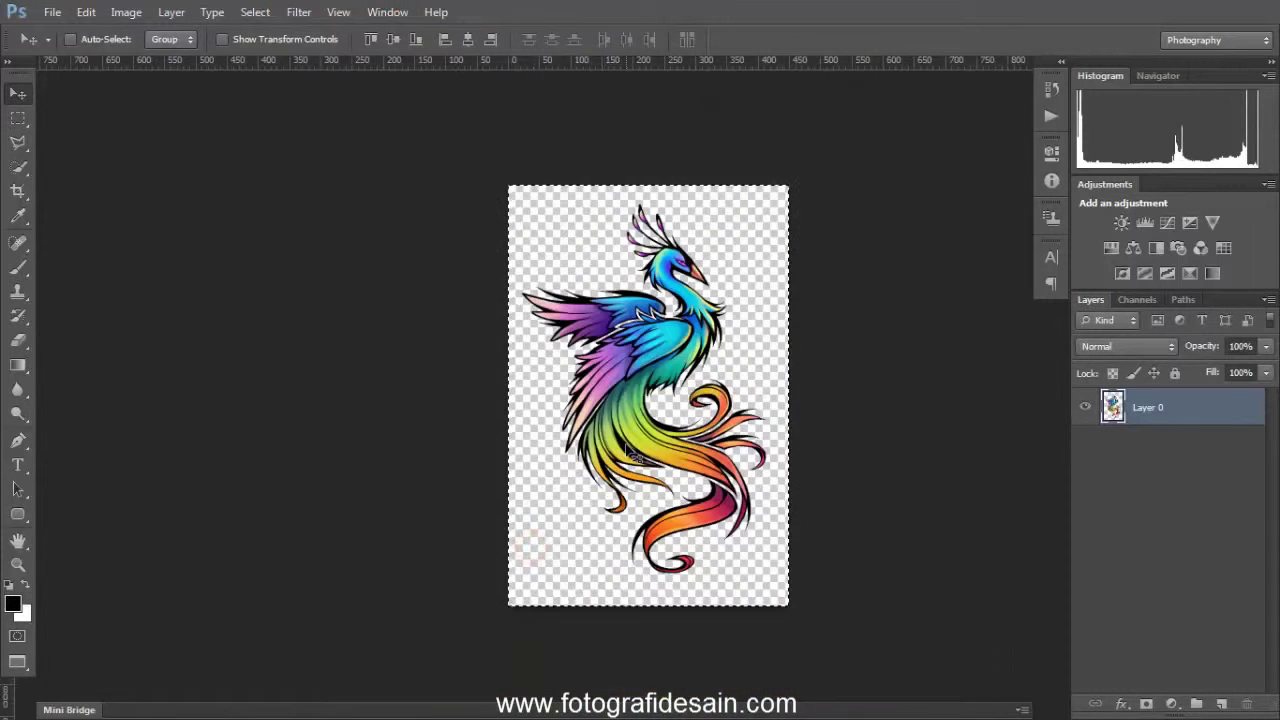
pyautogui.hotkey('ctrl', 'd')
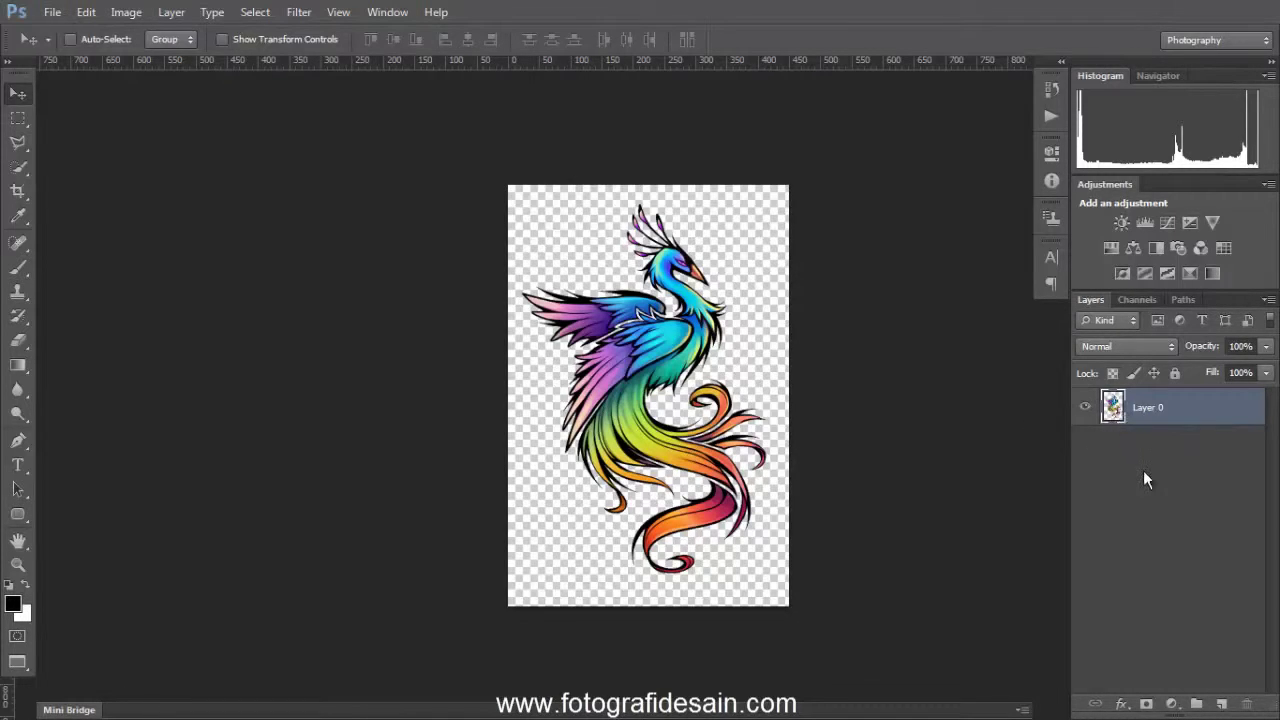
pyautogui.hotkey('ctrl', 'a')
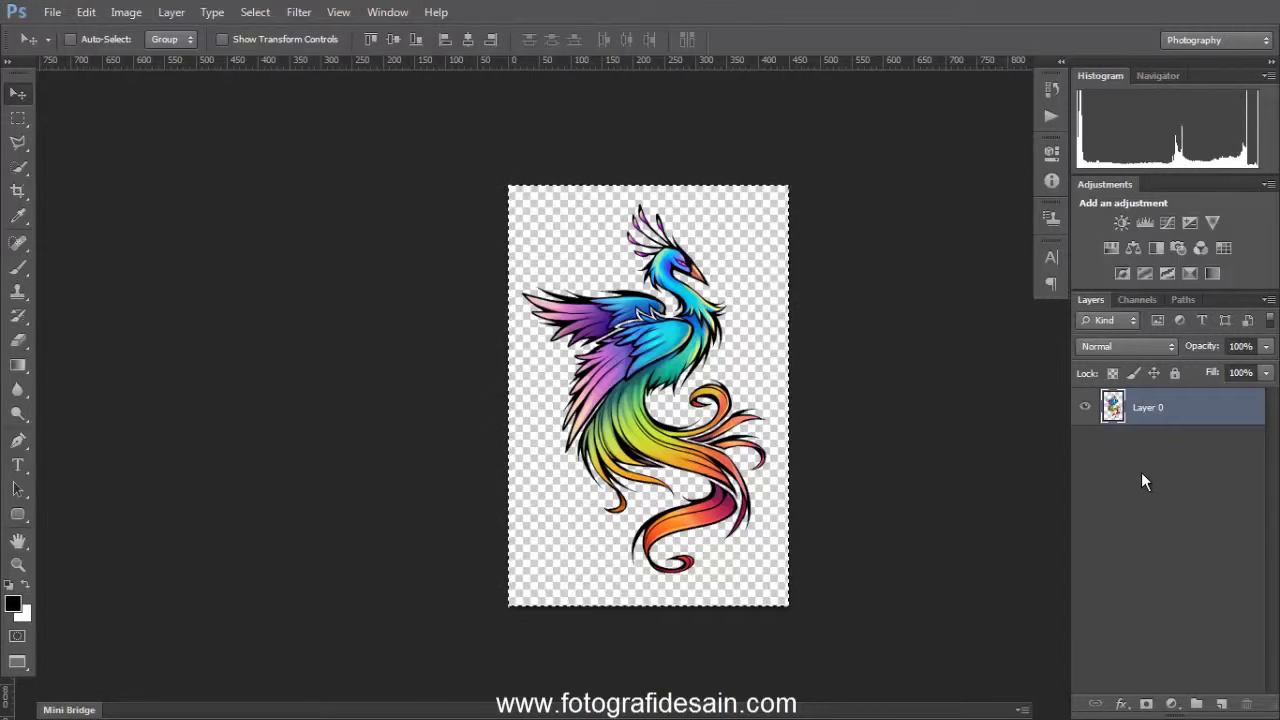
pyautogui.click(387, 12)
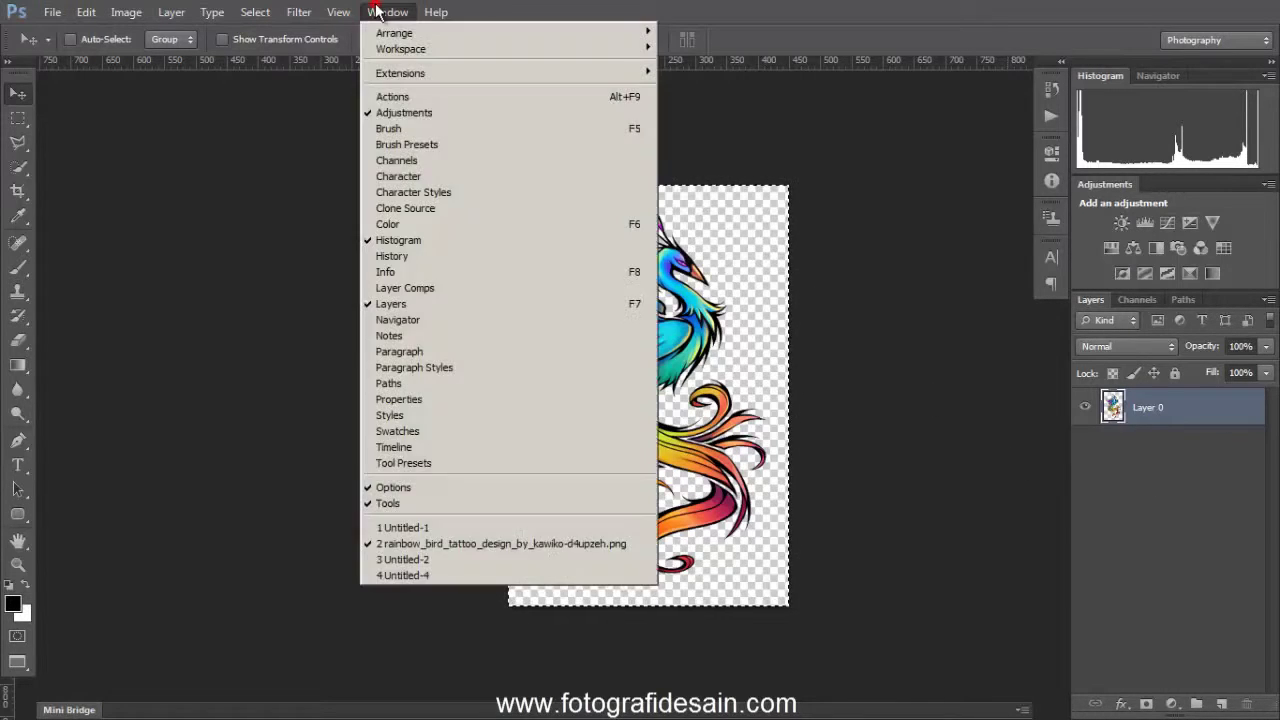
pyautogui.click(509, 560)
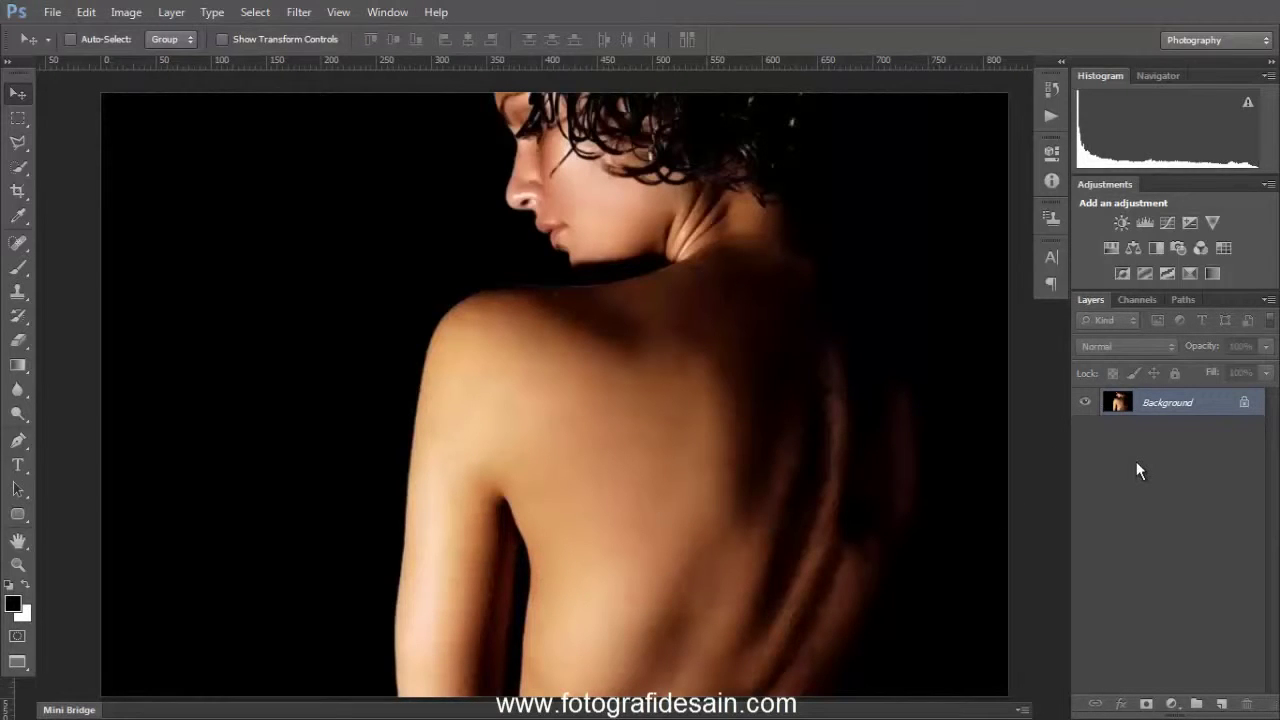
pyautogui.hotkey('ctrl', 'v')
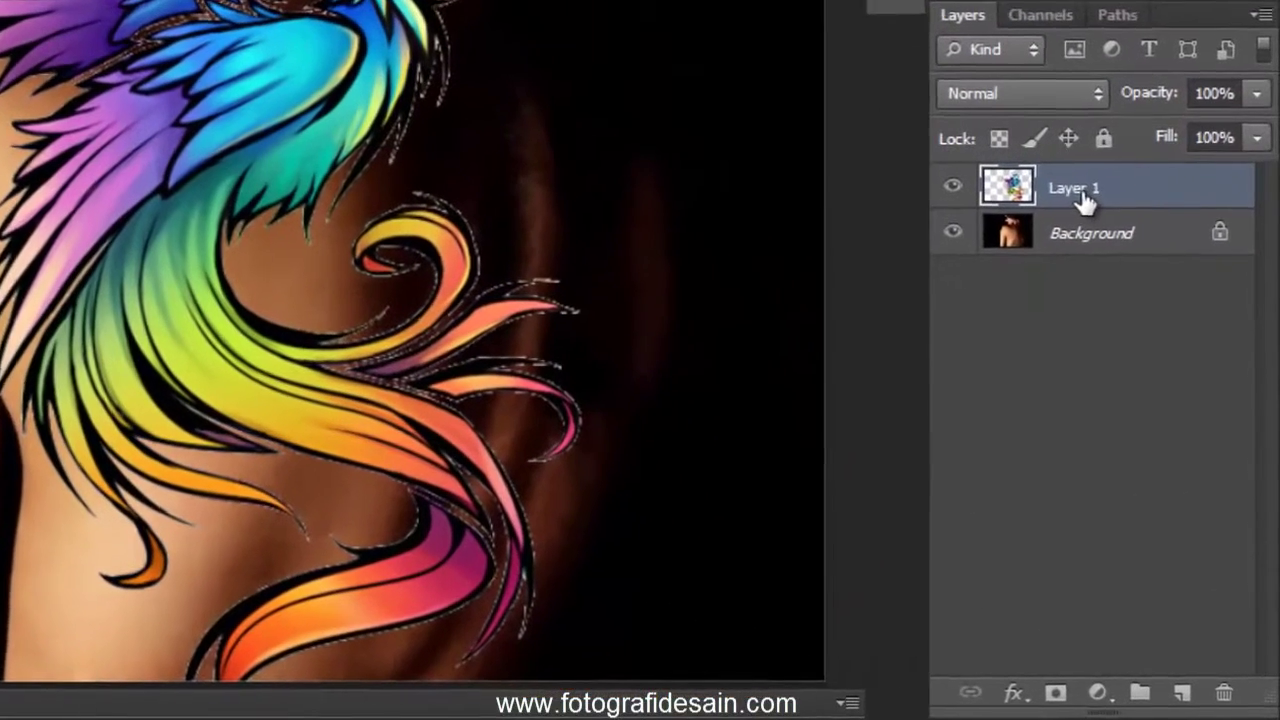
# Rename the pasted bird layer as Tato.
pyautogui.doubleClick(1085, 200)
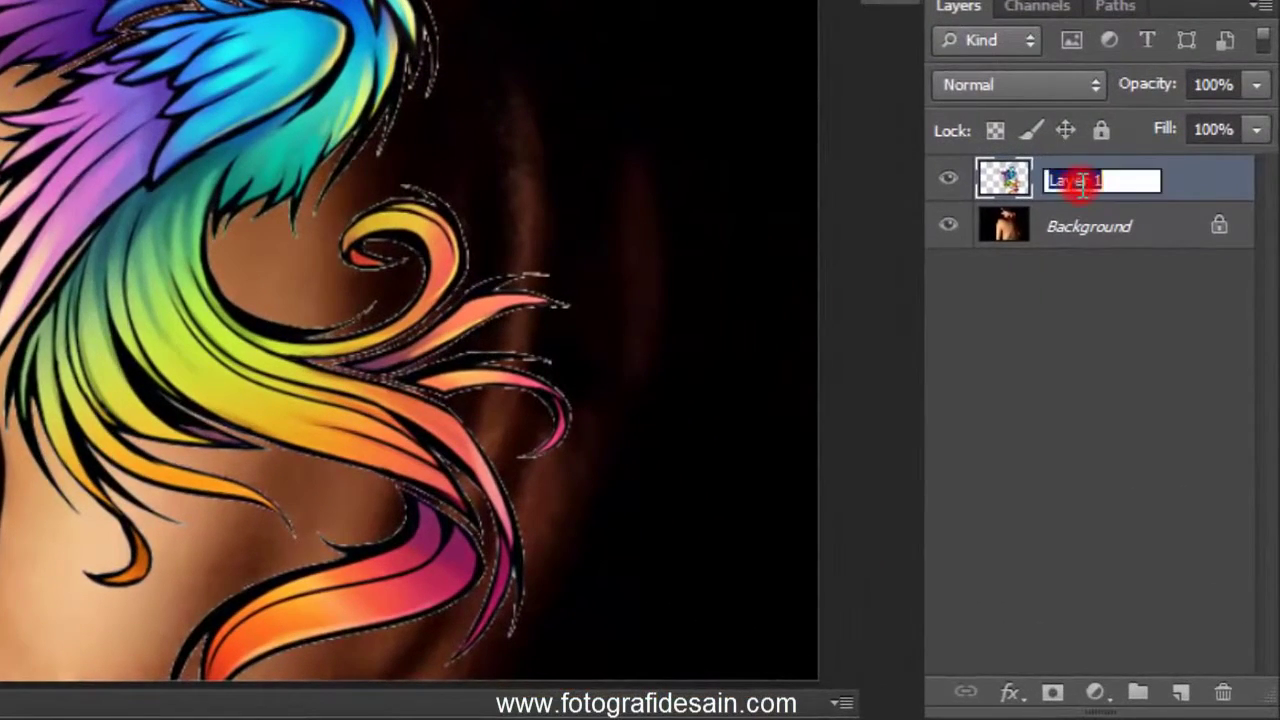
pyautogui.write('Tato')
pyautogui.press('Return')
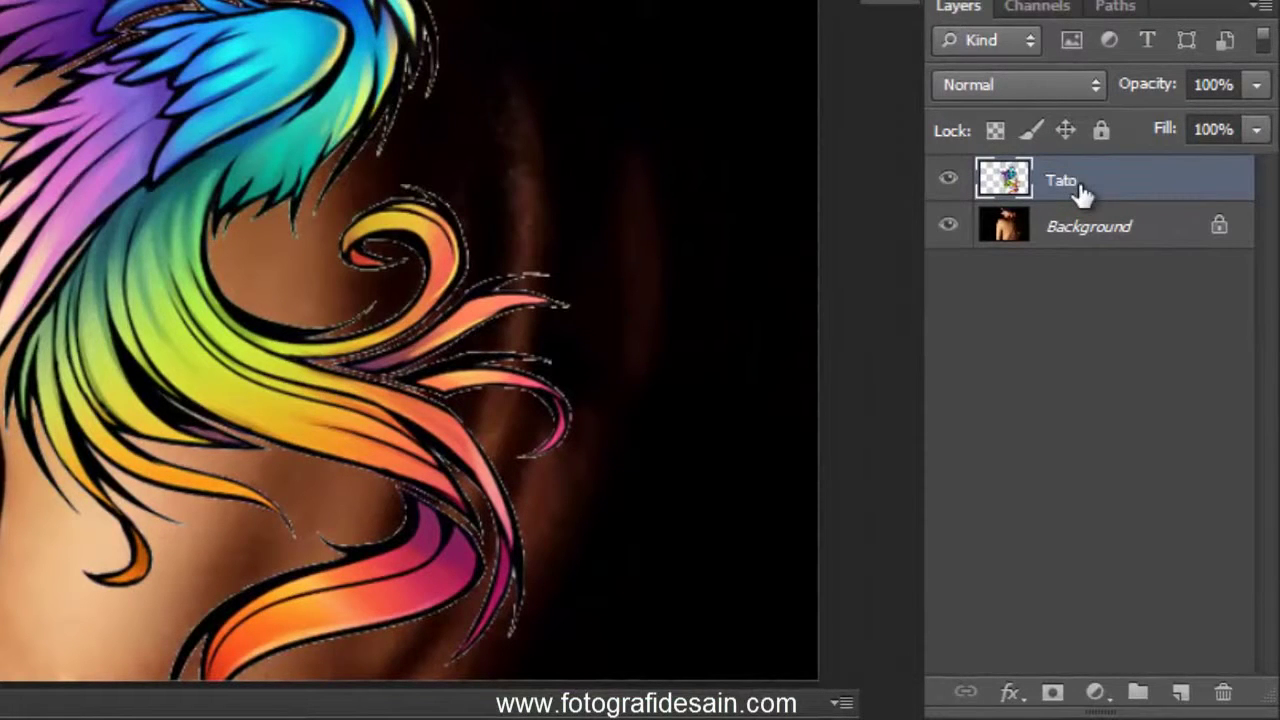
# Load the bird's outline on the Tato layer as a selection and contract it by 1 pixel.
pyautogui.keyDown('ctrl'); pyautogui.click(1010, 180); pyautogui.keyUp('ctrl')
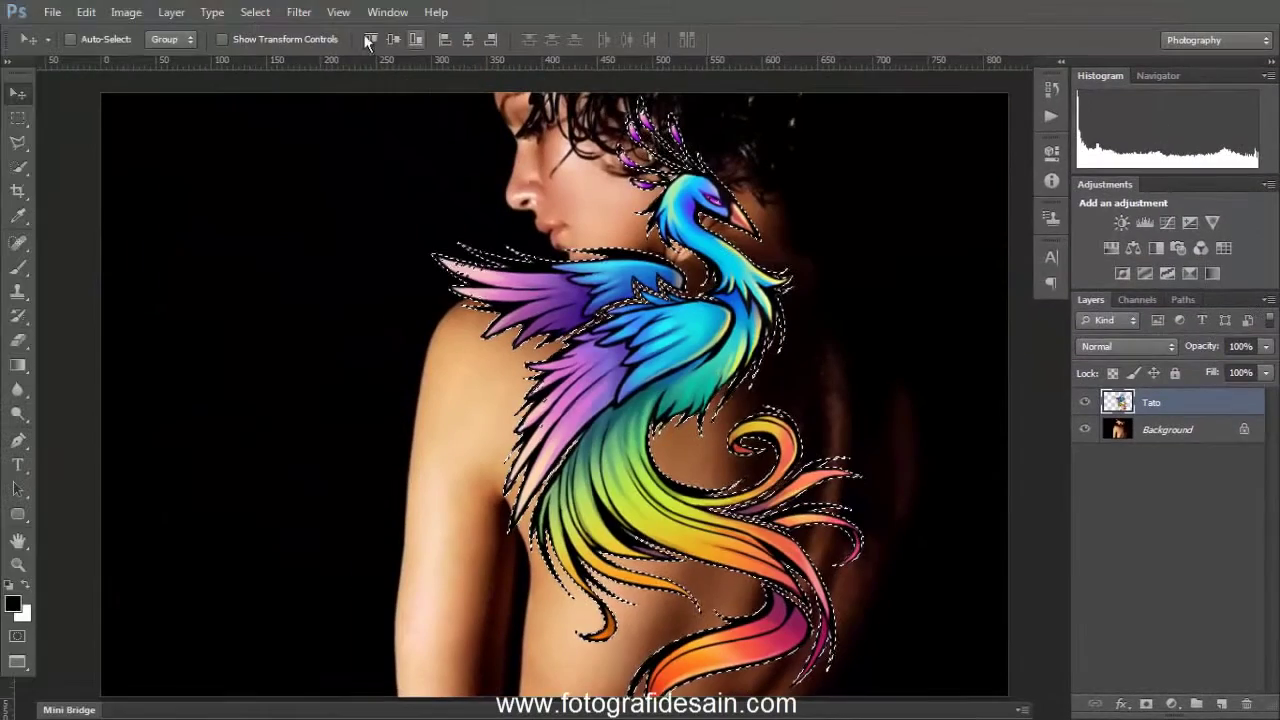
pyautogui.click(251, 16)
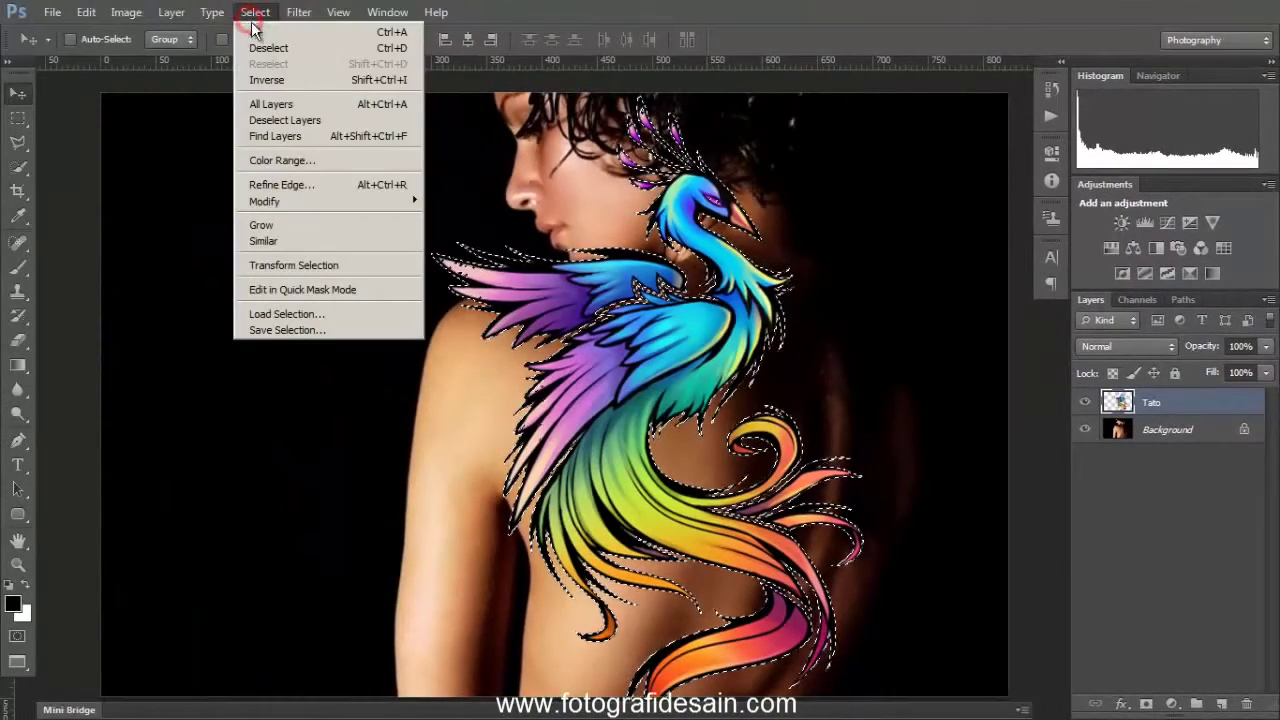
pyautogui.moveTo(397, 211)
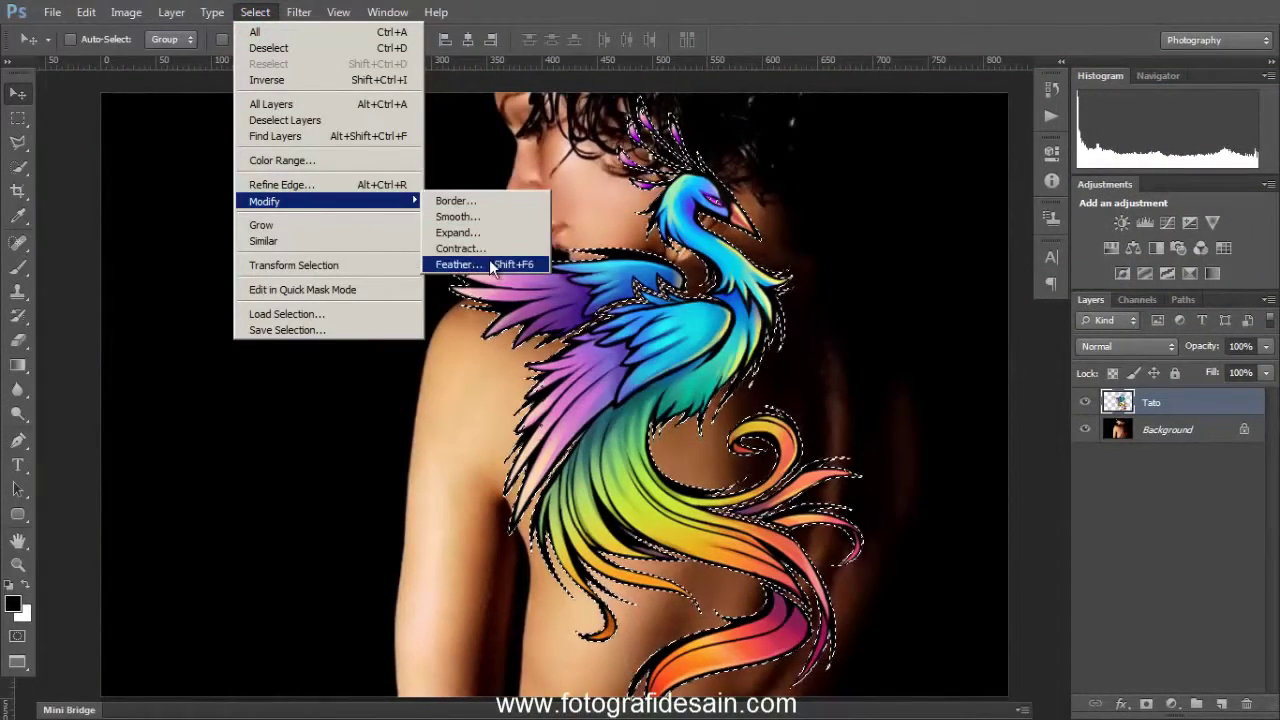
pyautogui.click(462, 248)
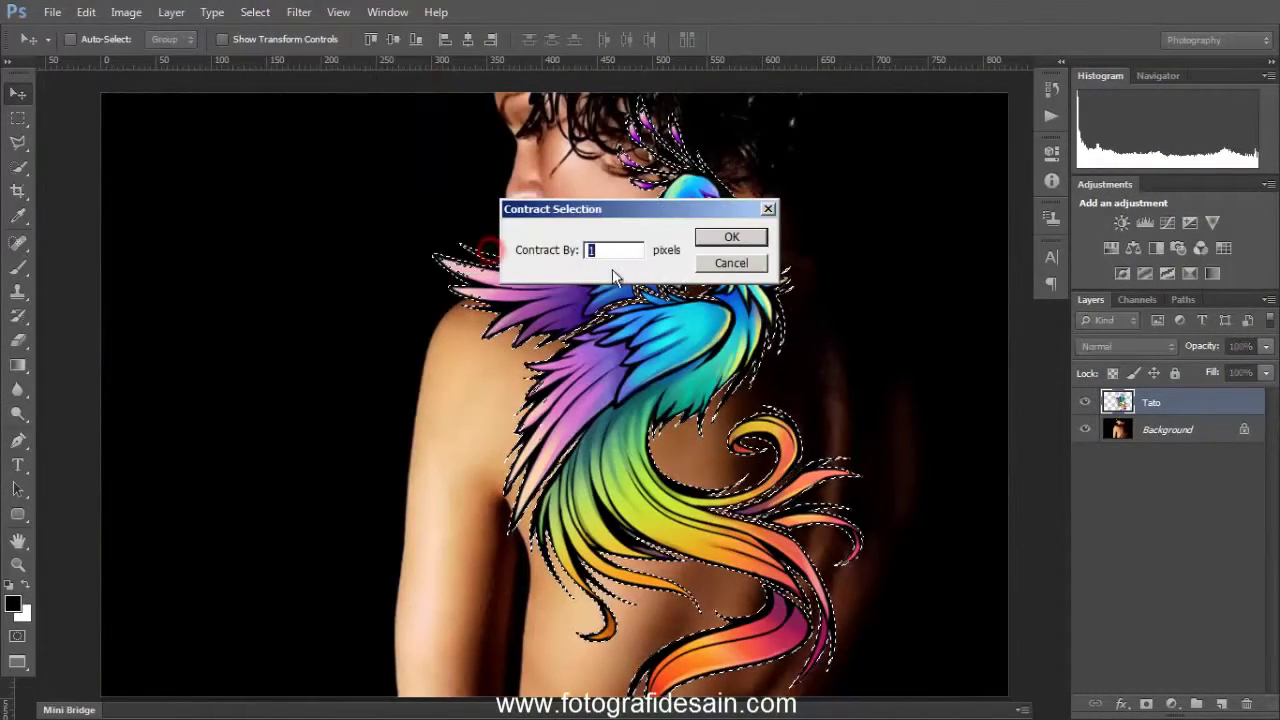
pyautogui.click(731, 237)
# Invert the selection, delete the fringe around the bird on the Tato layer, and clear the selection.
pyautogui.click(258, 14)
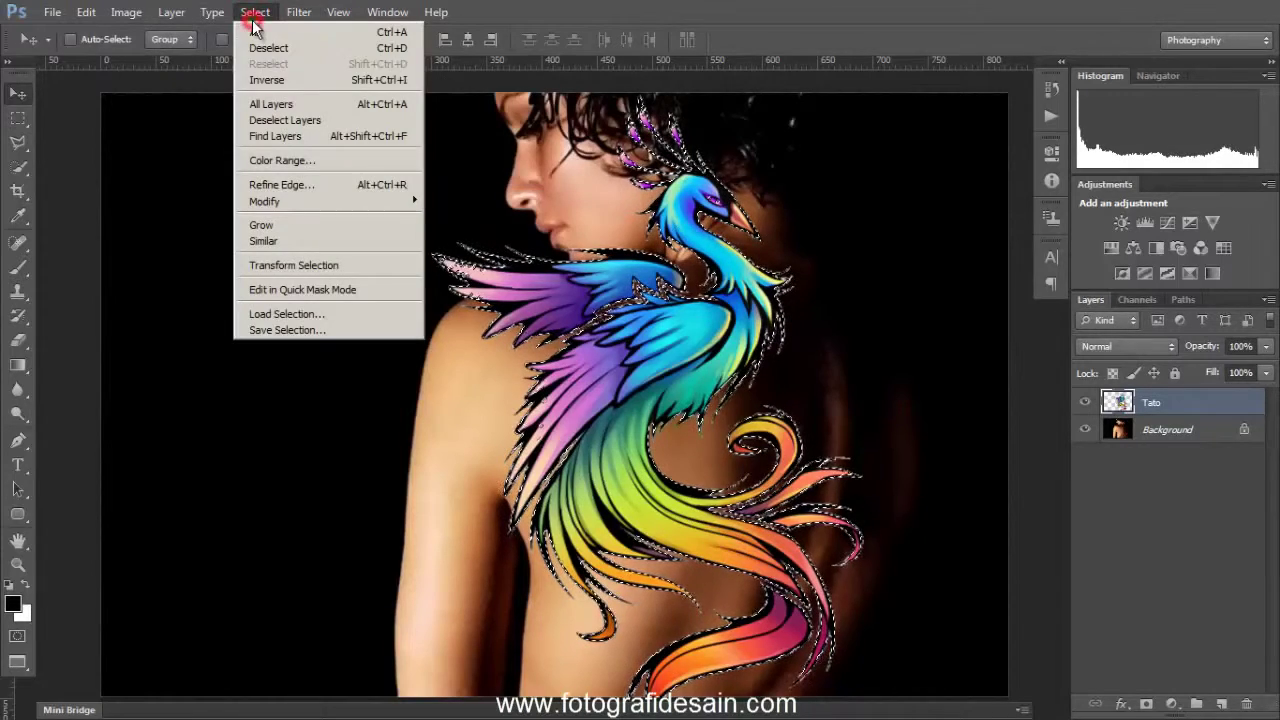
pyautogui.click(293, 76)
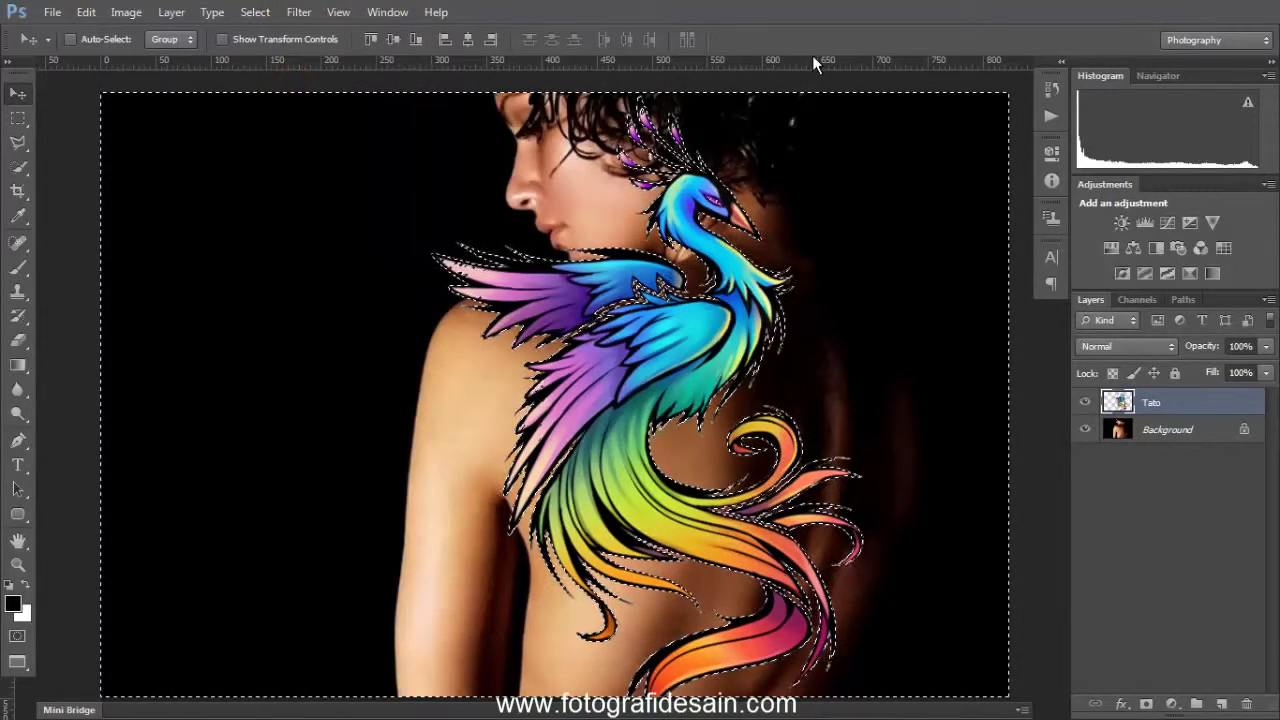
pyautogui.press('Delete')
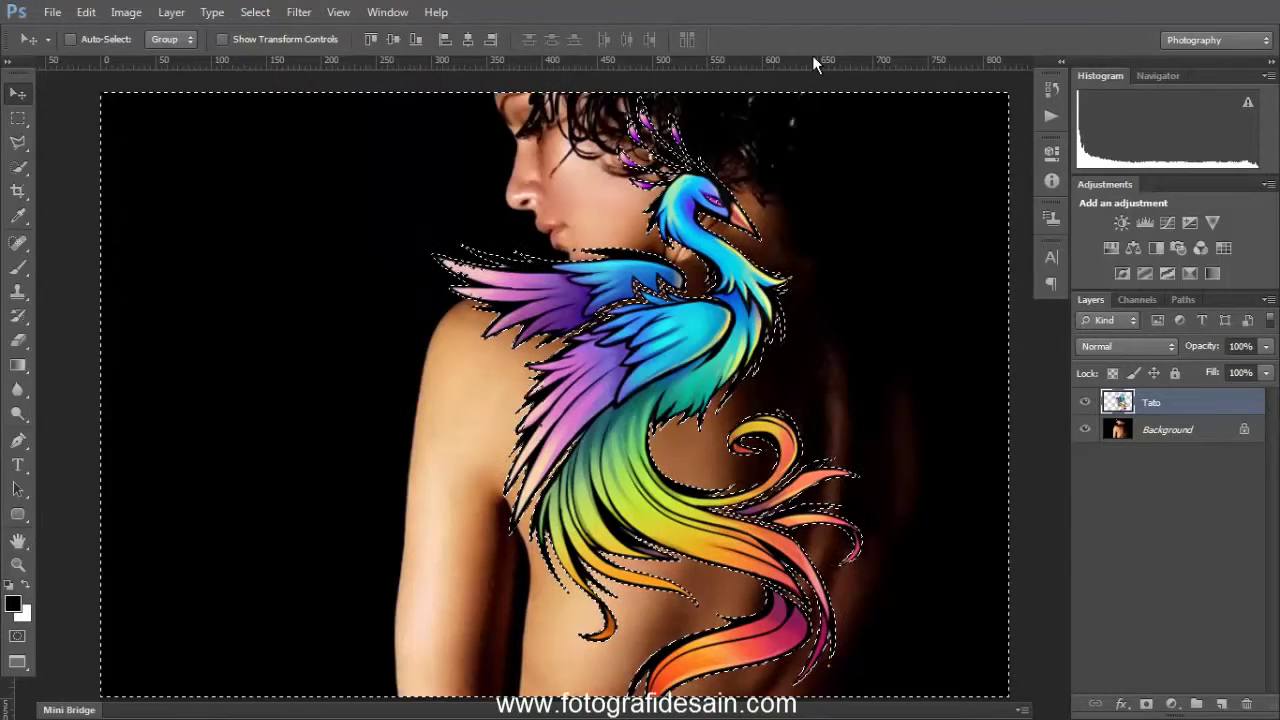
pyautogui.hotkey('ctrl', 'd')
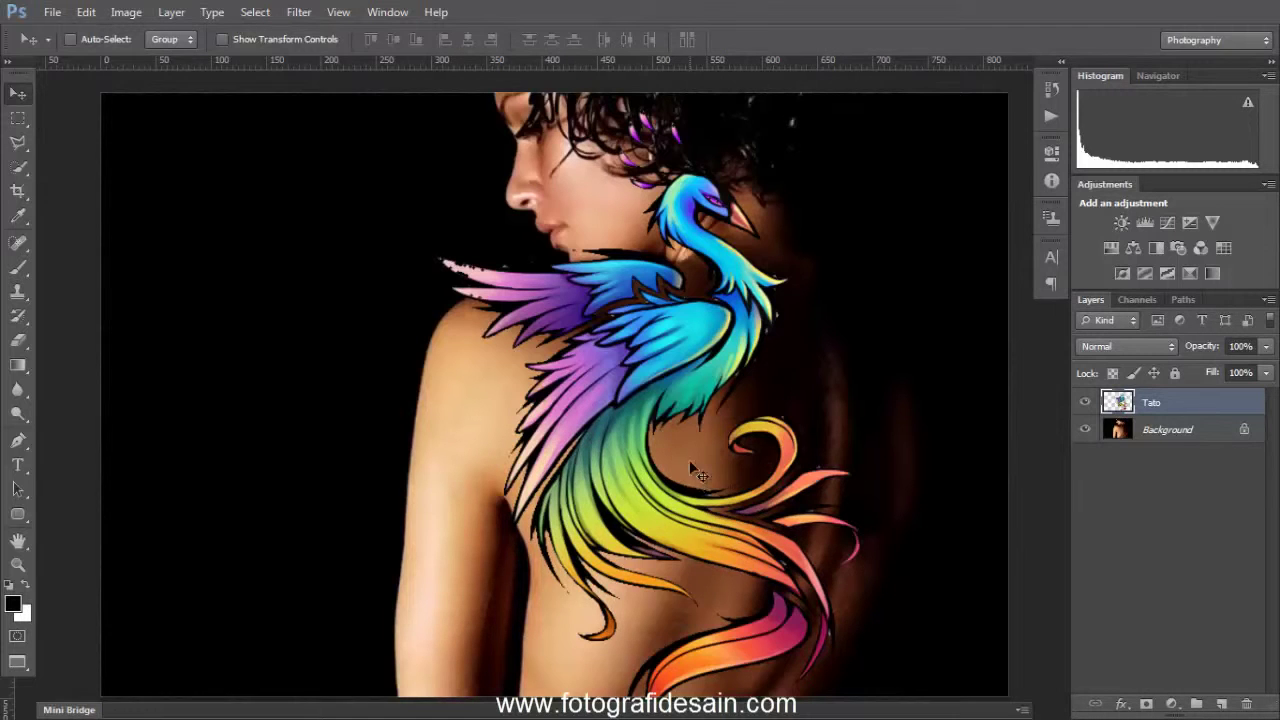
pyautogui.hotkey('ctrl', 't')
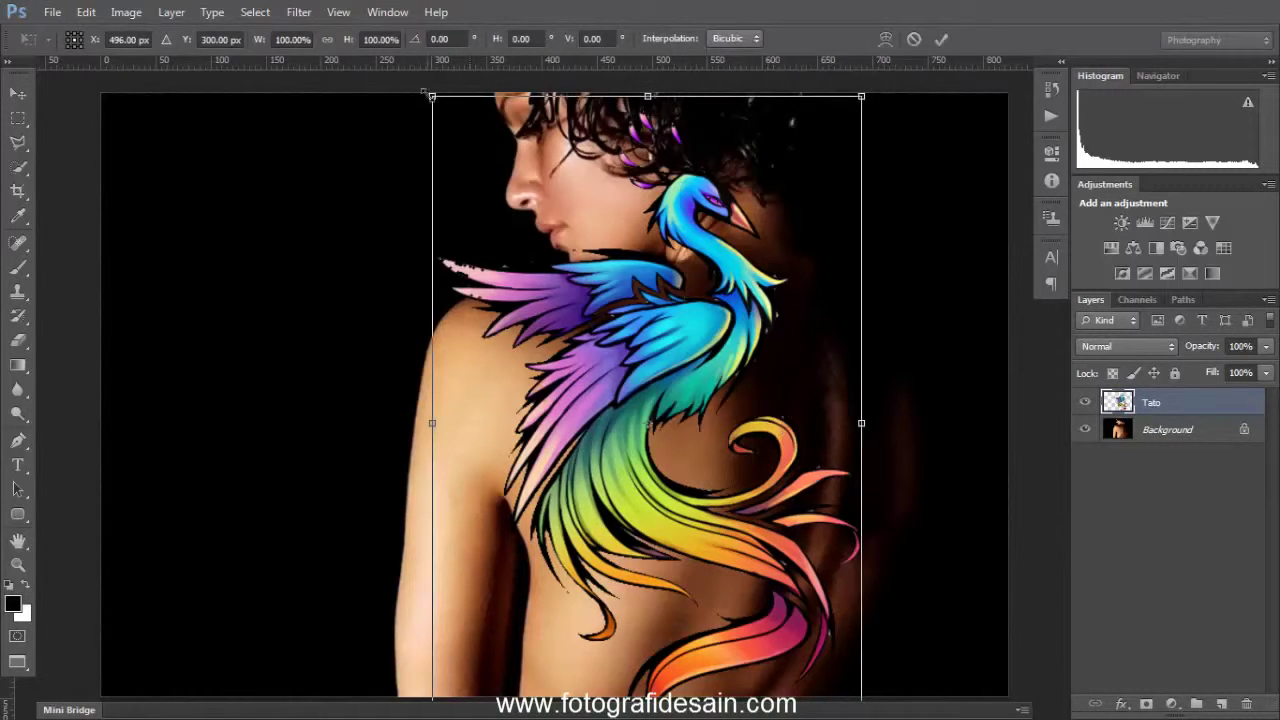
pyautogui.moveTo(426, 91); pyautogui.dragTo(426, 276)
pyautogui.moveTo(432, 281); pyautogui.dragTo(579, 508)
pyautogui.moveTo(688, 597); pyautogui.dragTo(621, 335)
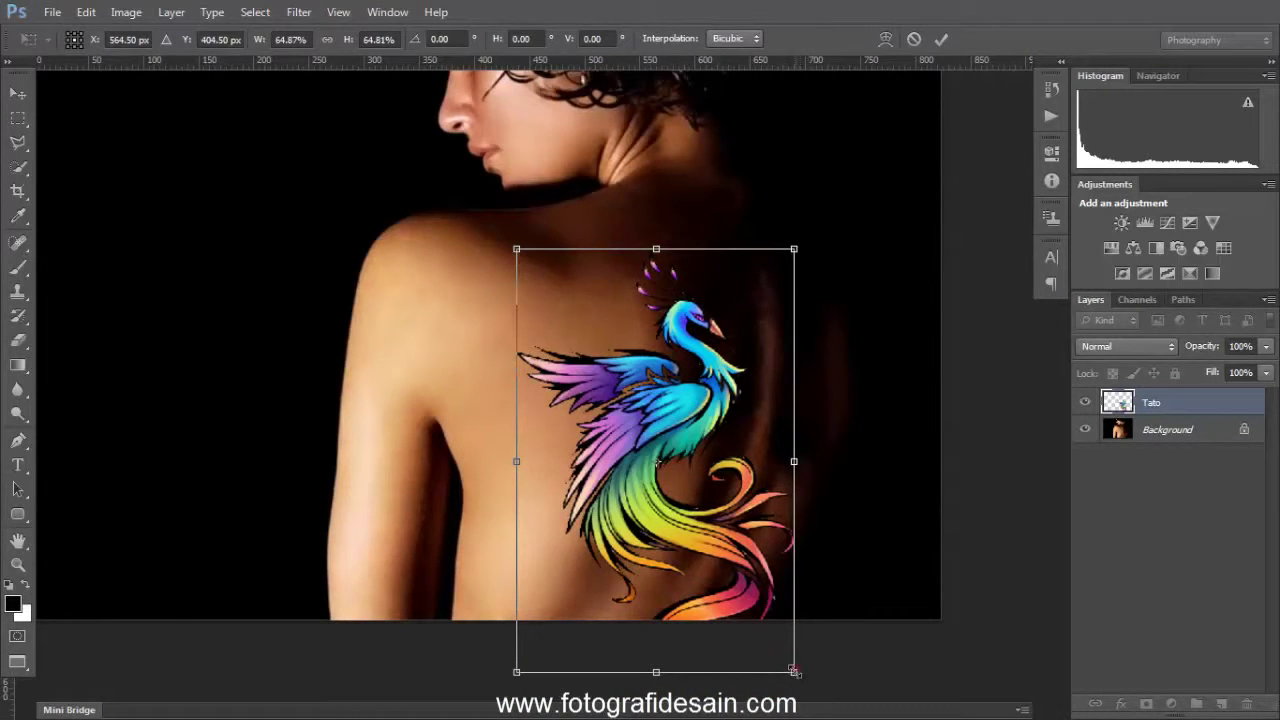
pyautogui.moveTo(794, 672); pyautogui.dragTo(709, 502)
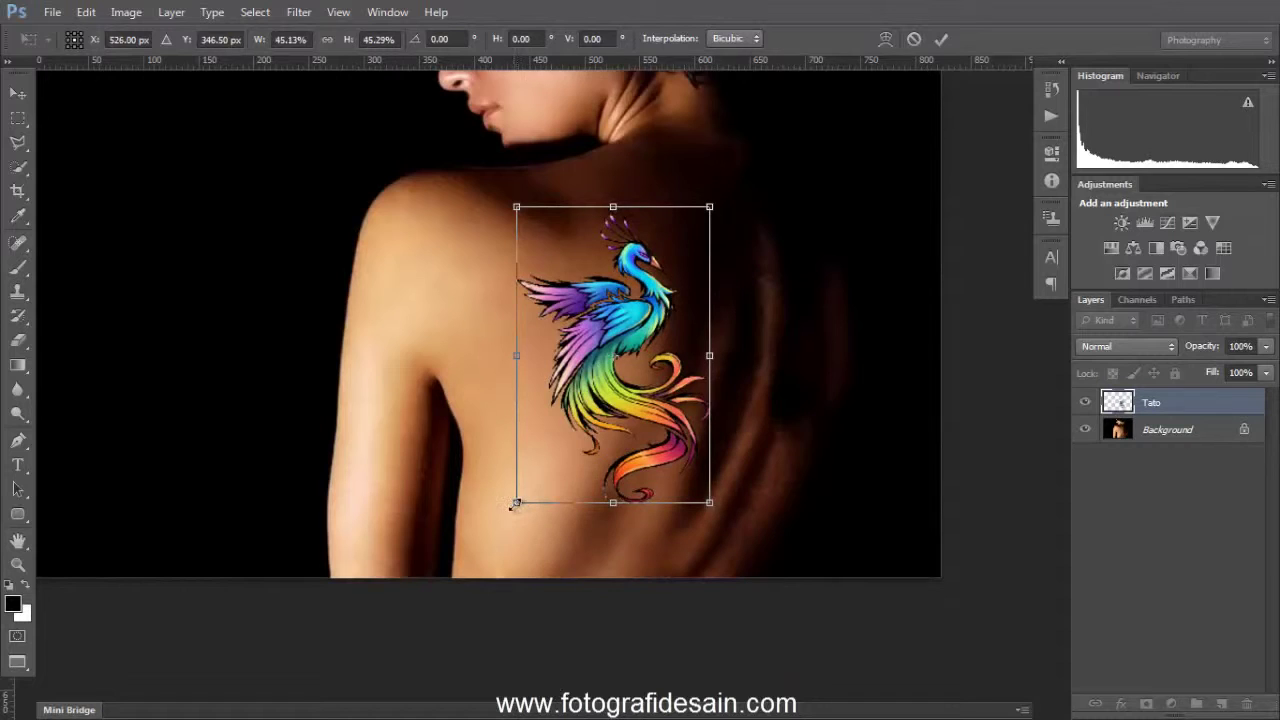
pyautogui.moveTo(516, 503); pyautogui.dragTo(538, 484)
pyautogui.moveTo(614, 399); pyautogui.dragTo(618, 331)
pyautogui.press('Escape')
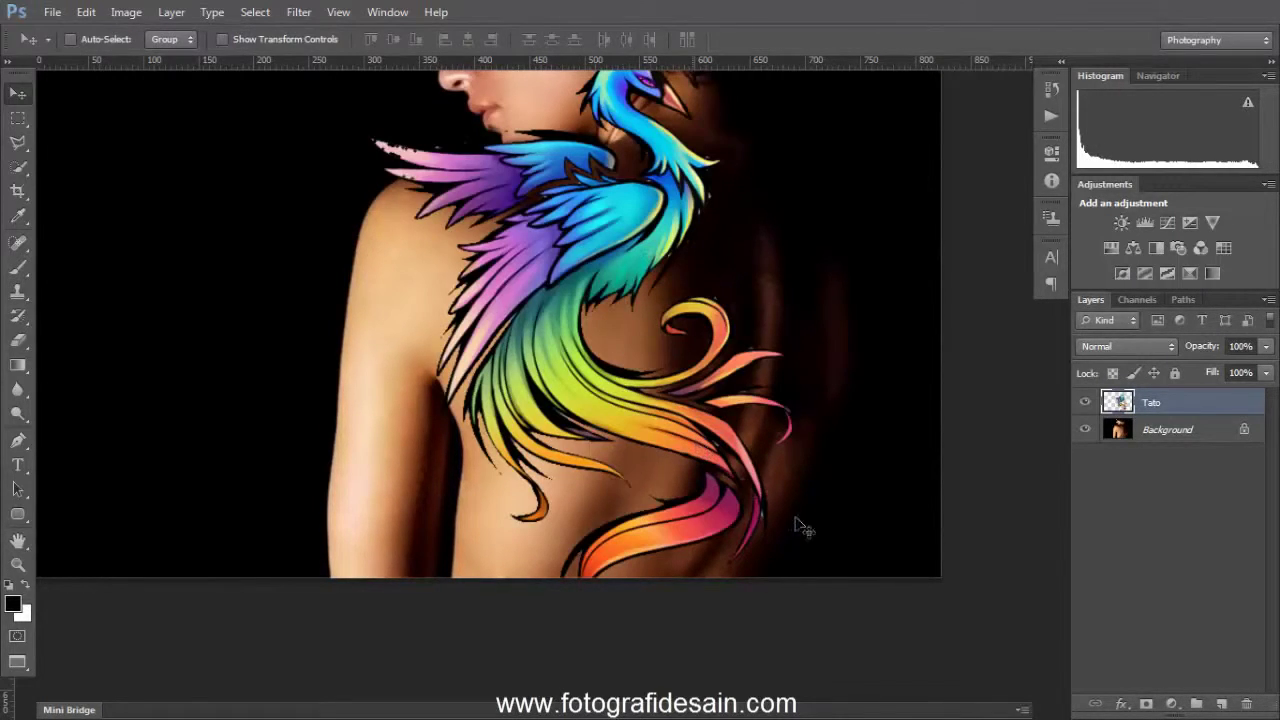
# Scale the bird on the Tato layer to about 37.7% and place it on the woman's upper back beside the shoulder blade.
pyautogui.hotkey('ctrl', 't')
pyautogui.moveTo(793, 629); pyautogui.dragTo(533, 193)
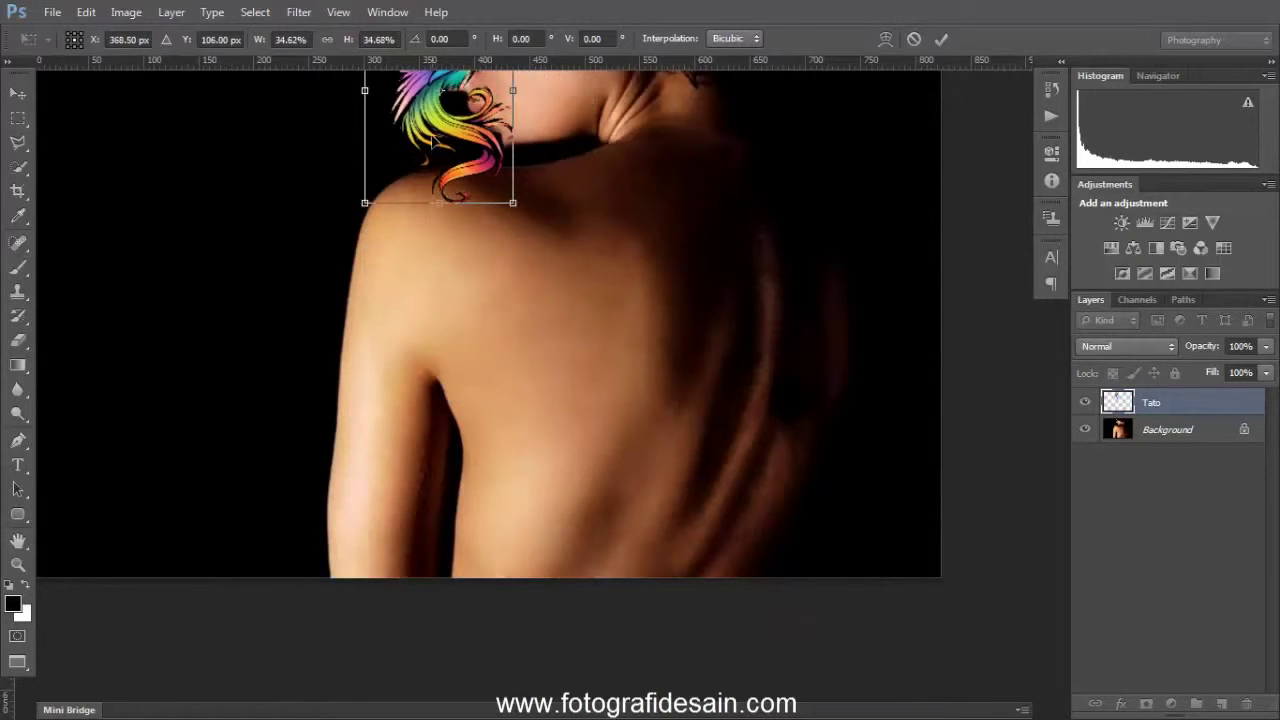
pyautogui.moveTo(429, 134); pyautogui.dragTo(590, 301)
pyautogui.moveTo(545, 388); pyautogui.dragTo(530, 407)
pyautogui.moveTo(586, 309); pyautogui.dragTo(589, 305)
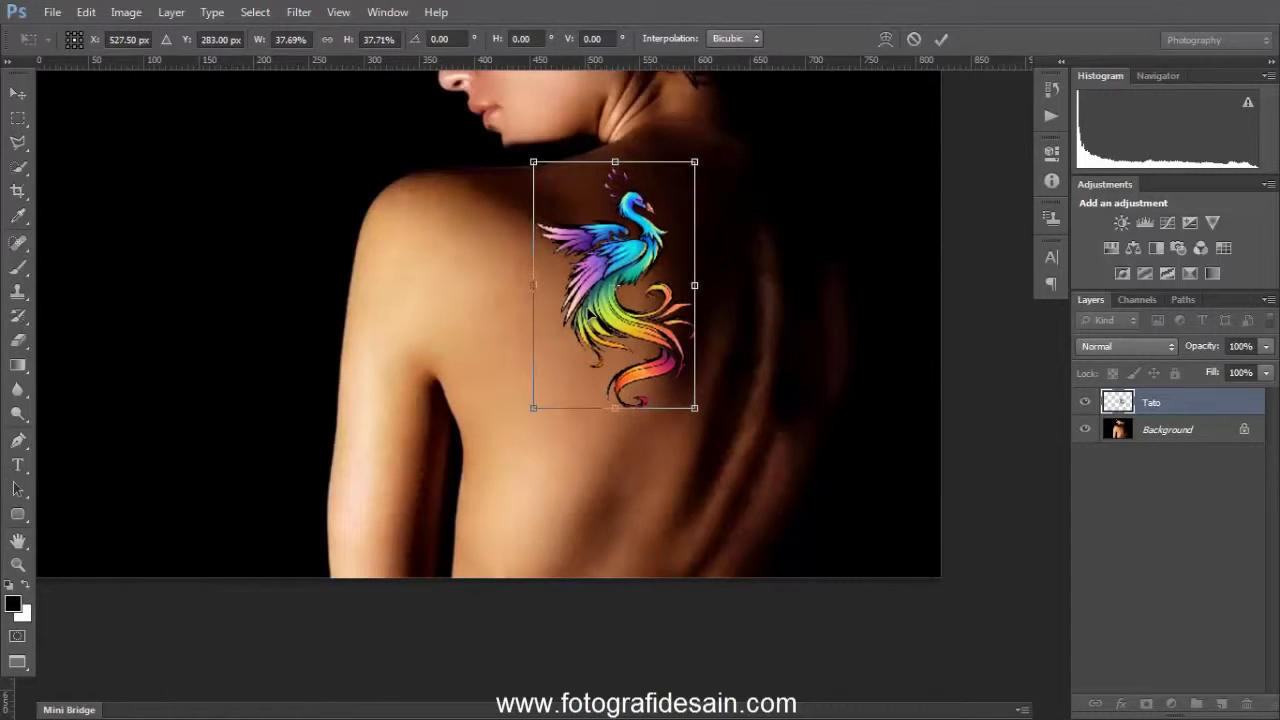
pyautogui.press('Return')
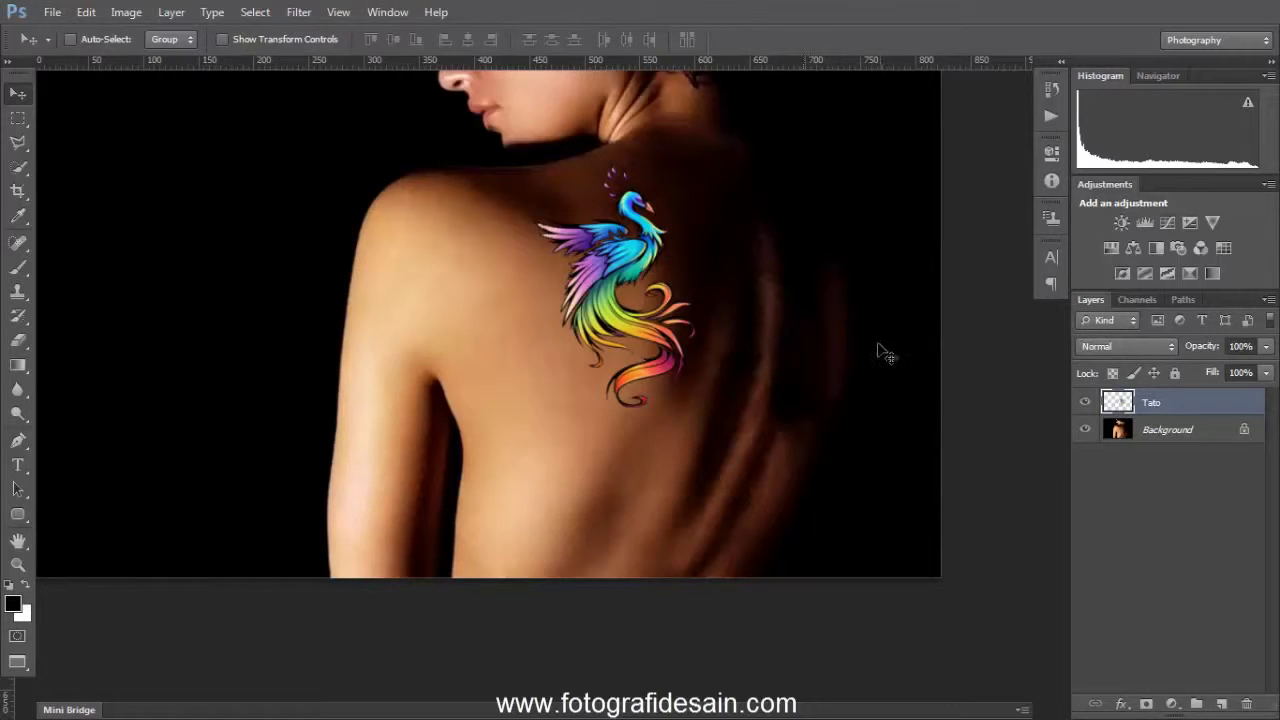
# Set the Tato layer's blending mode to Multiply so the bird blends into the skin.
pyautogui.doubleClick(1151, 402)
pyautogui.click(1171, 346)
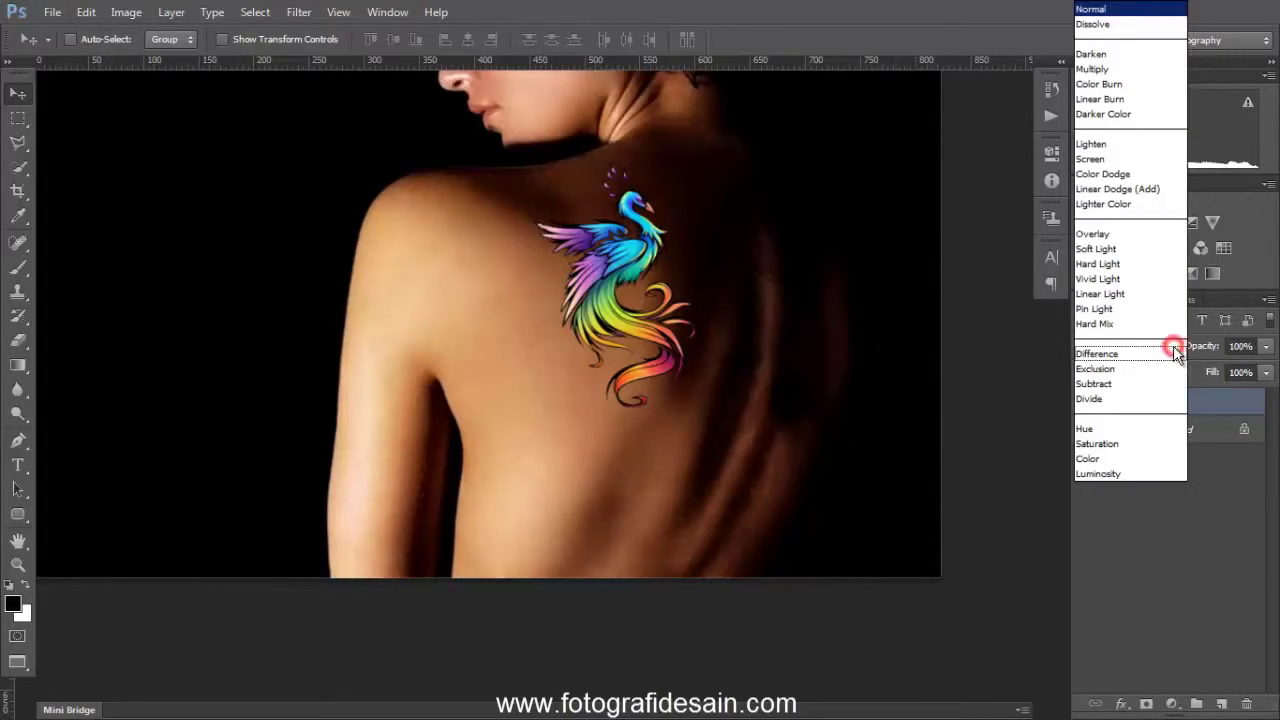
pyautogui.click(1120, 69)
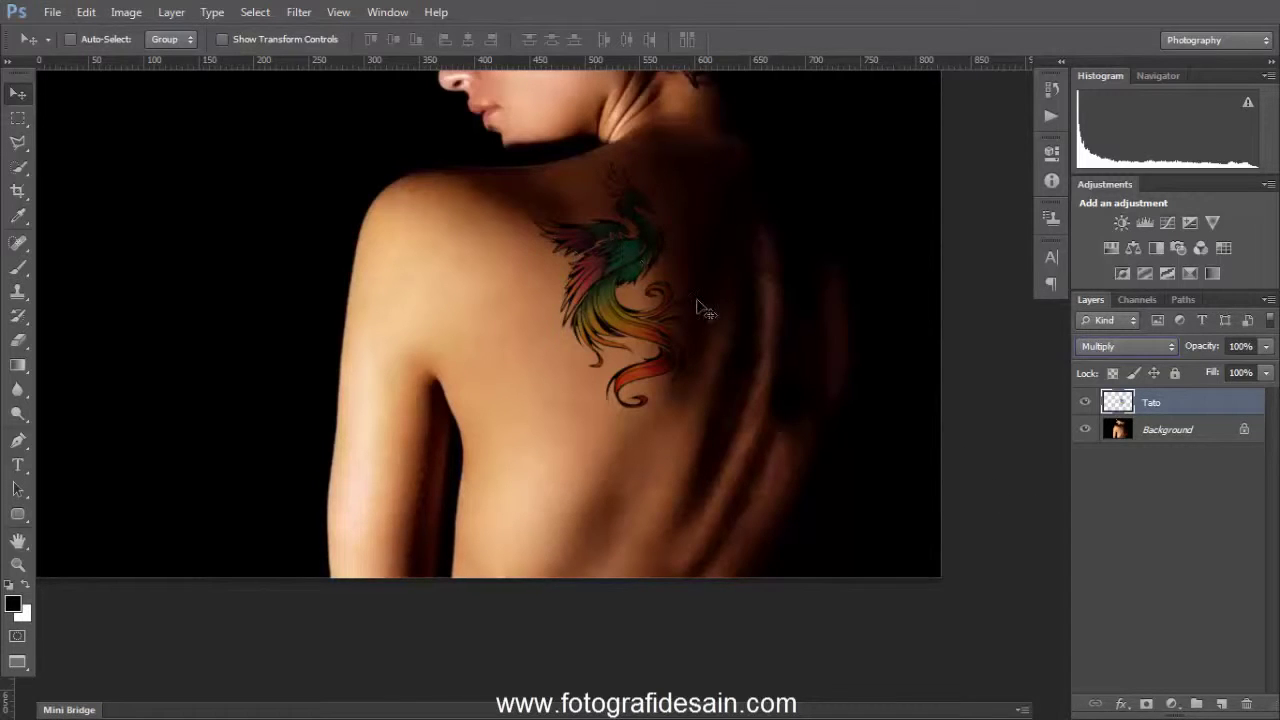
pyautogui.moveTo(656, 396); pyautogui.dragTo(732, 478)
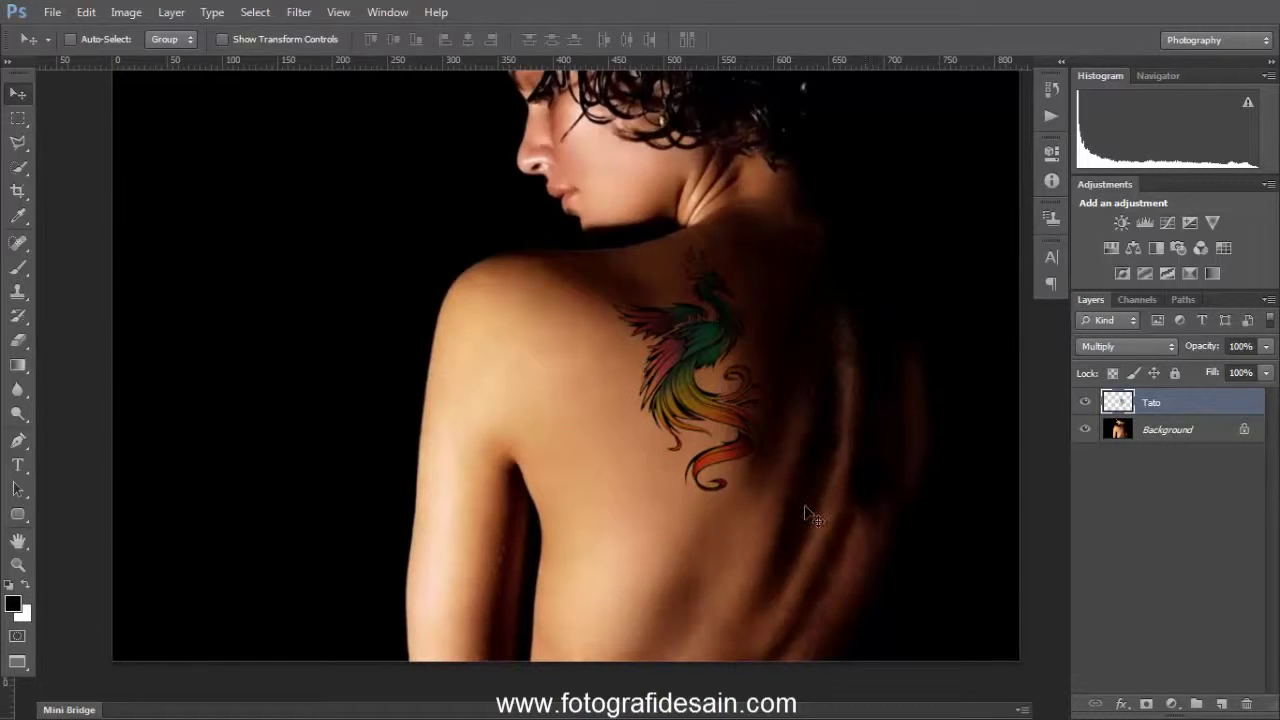
# Add a Hue/Saturation adjustment clipped to the Tato layer, with Saturation at +56 and Lightness at about +24.
pyautogui.click(1172, 704)
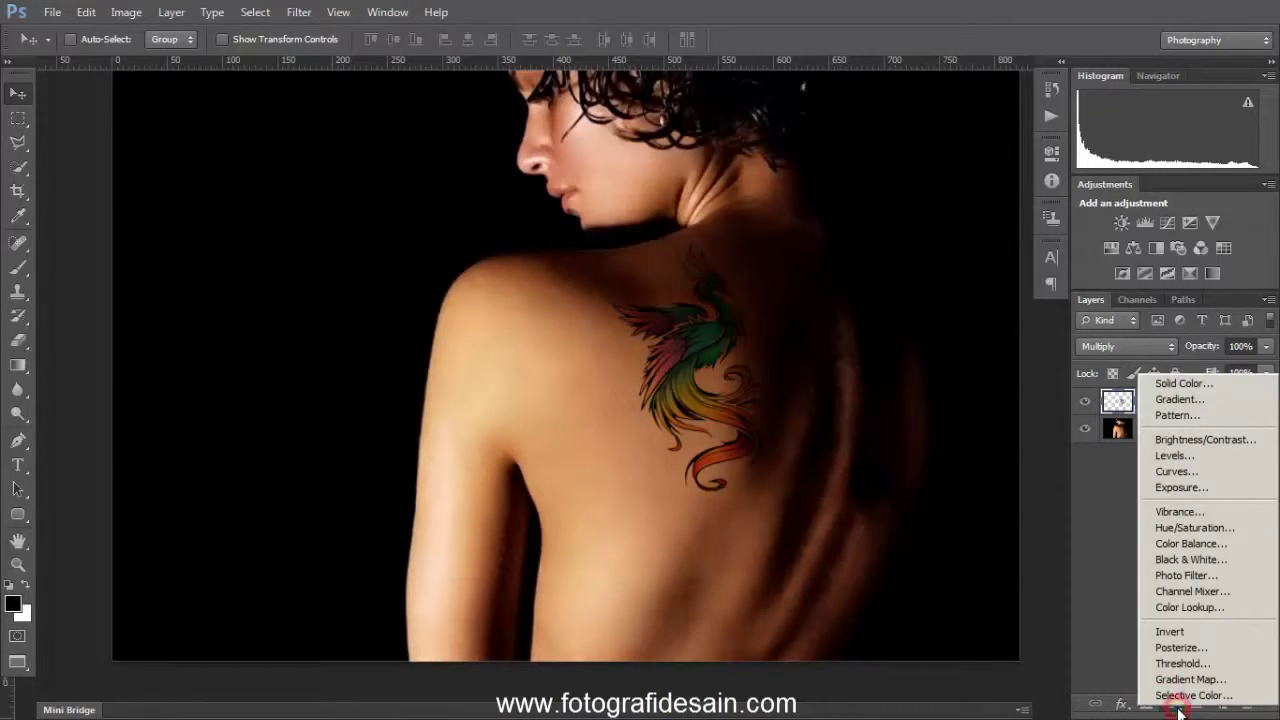
pyautogui.click(1231, 527)
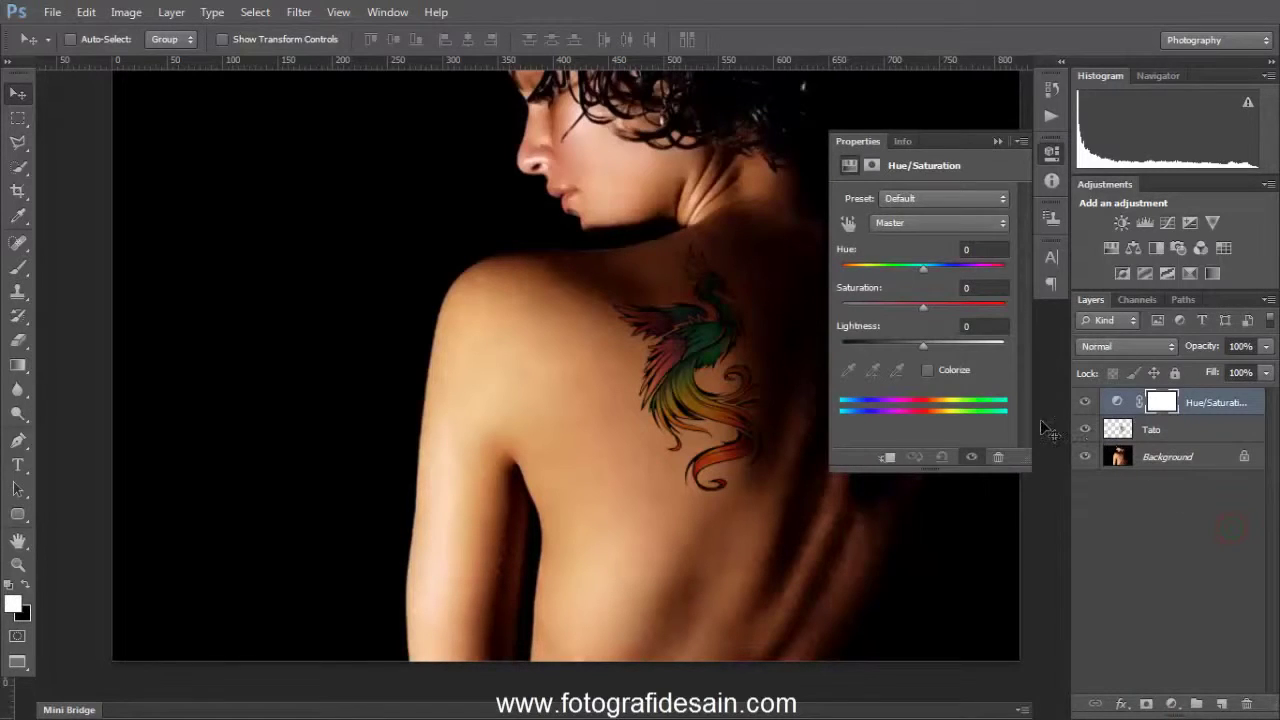
pyautogui.click(886, 459)
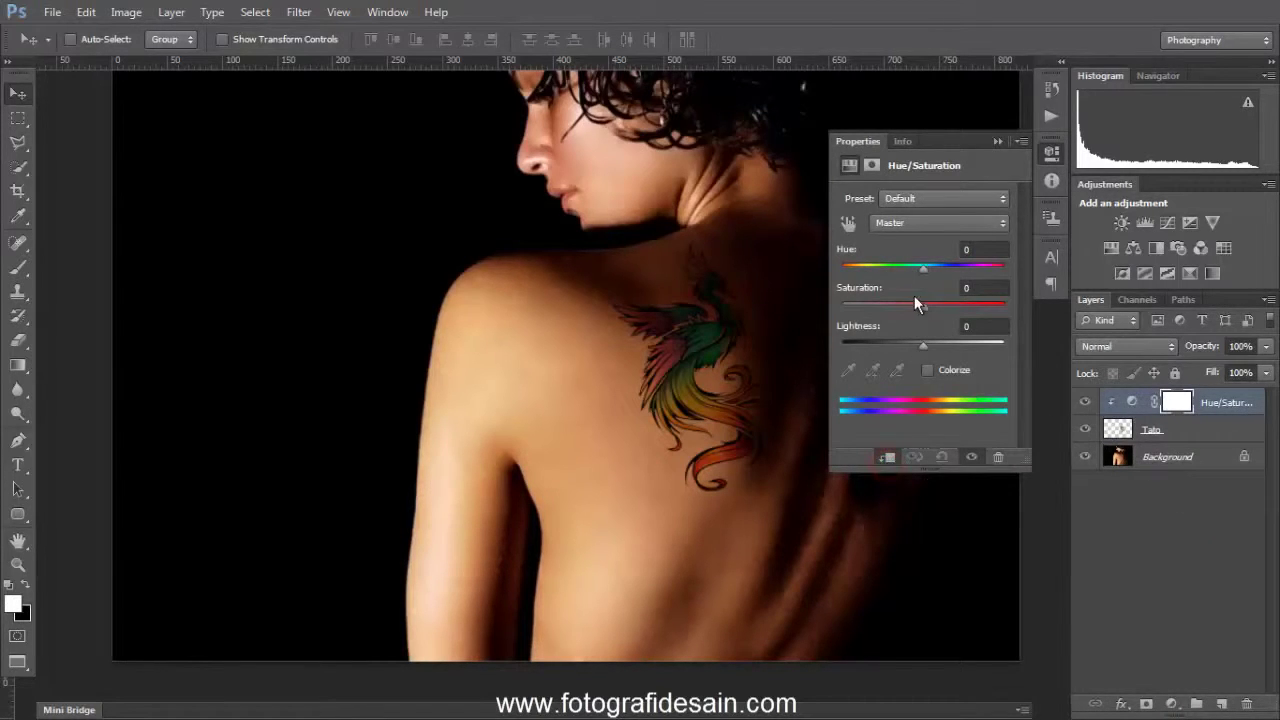
pyautogui.moveTo(922, 305); pyautogui.dragTo(930, 346)
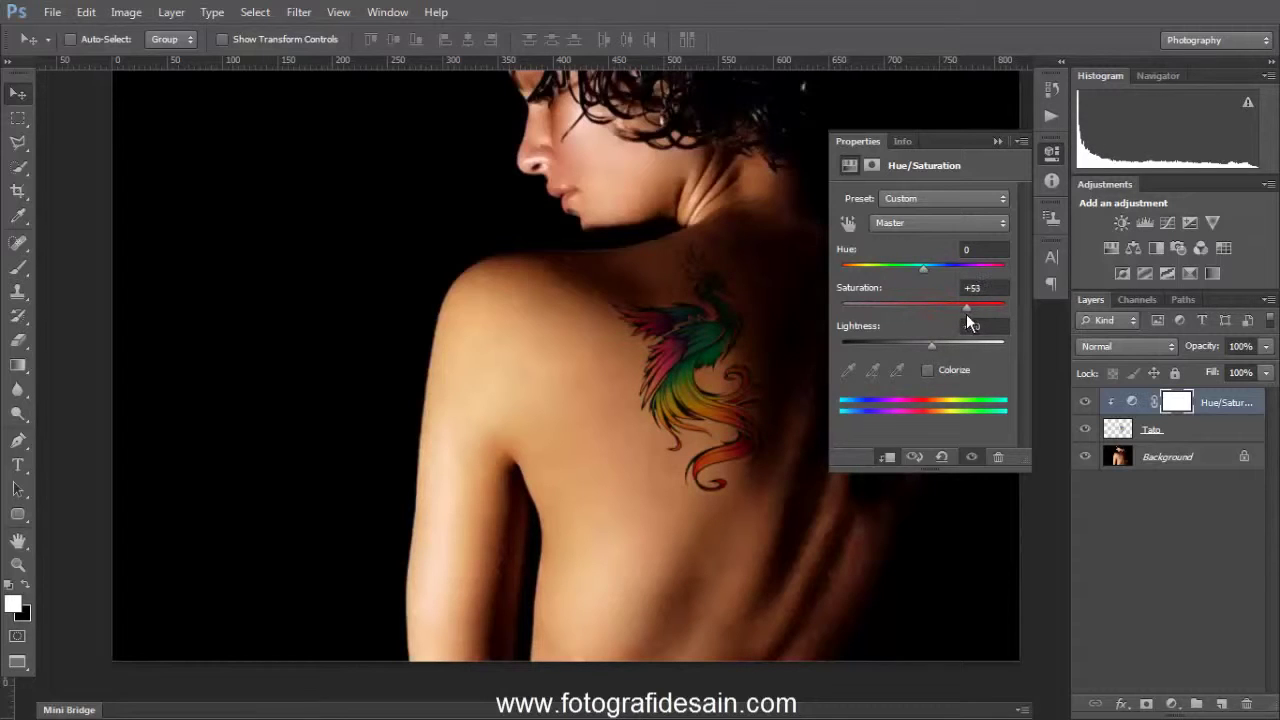
pyautogui.moveTo(937, 353); pyautogui.dragTo(945, 354)
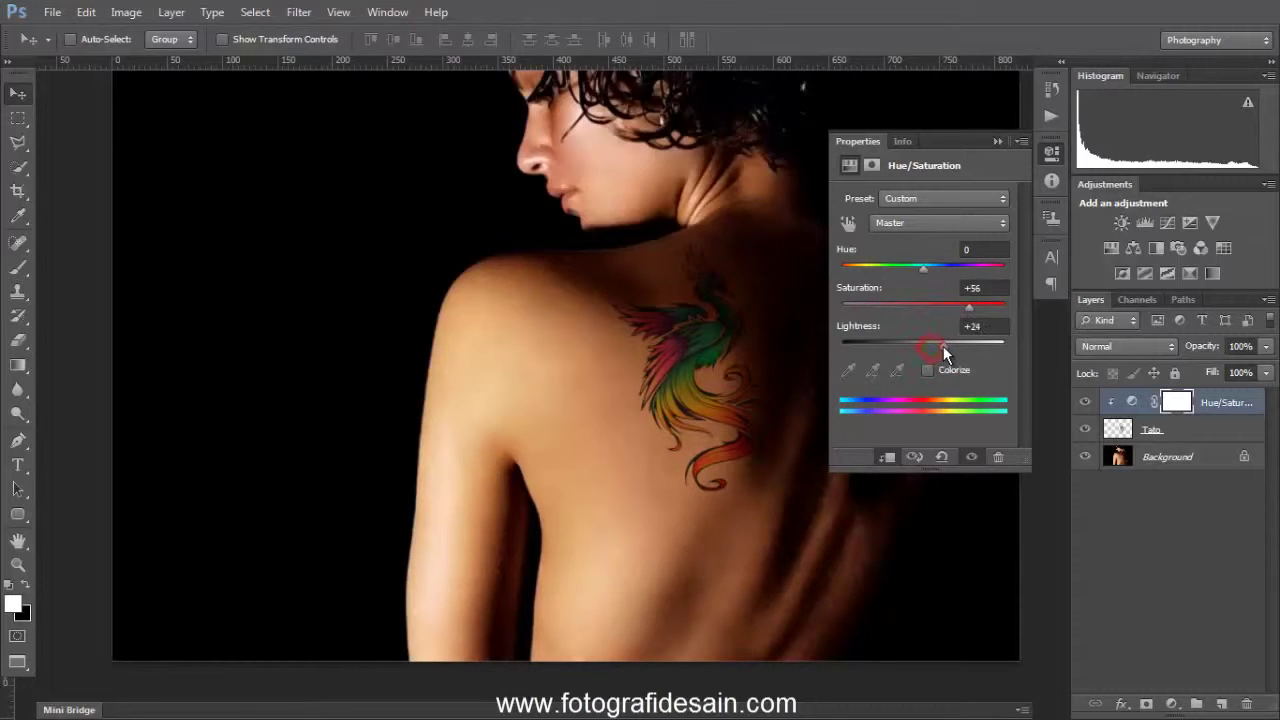
pyautogui.click(1051, 152)
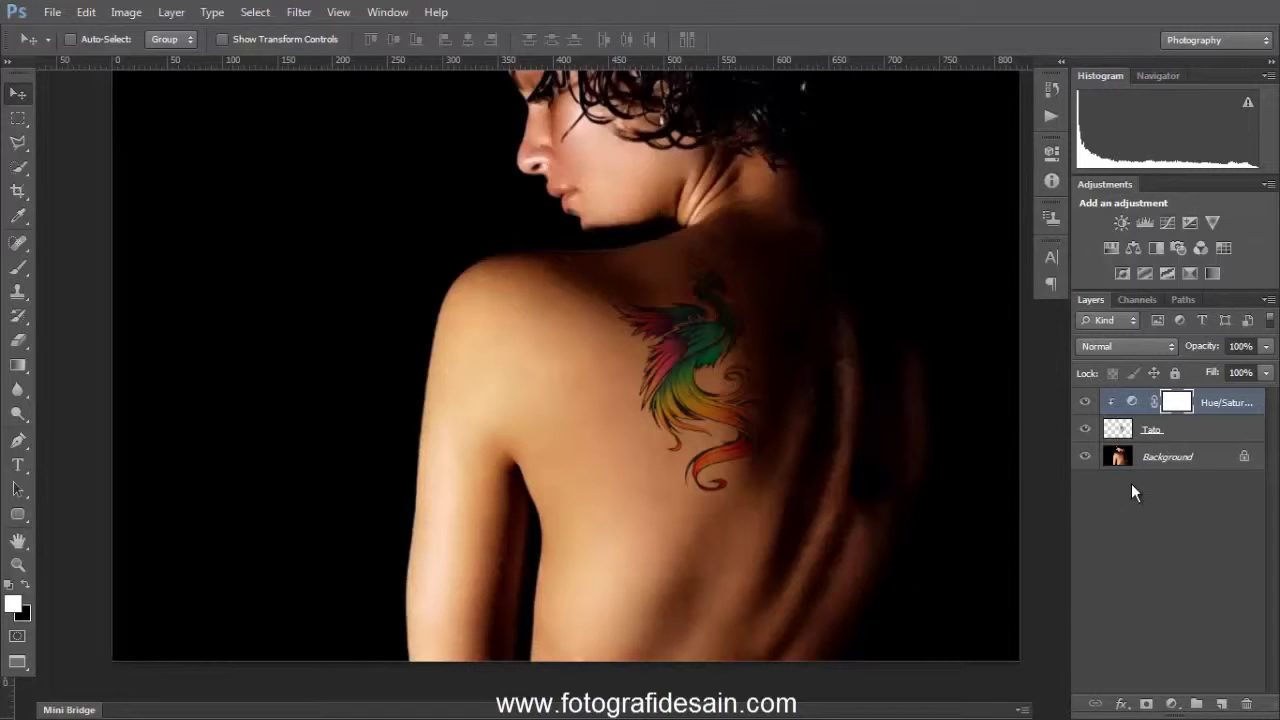
# Copy the entire Background photo with the tattoo and its adjustment temporarily hidden, then show both layers again and clear the selection.
pyautogui.click(1176, 459)
pyautogui.click(1086, 403)
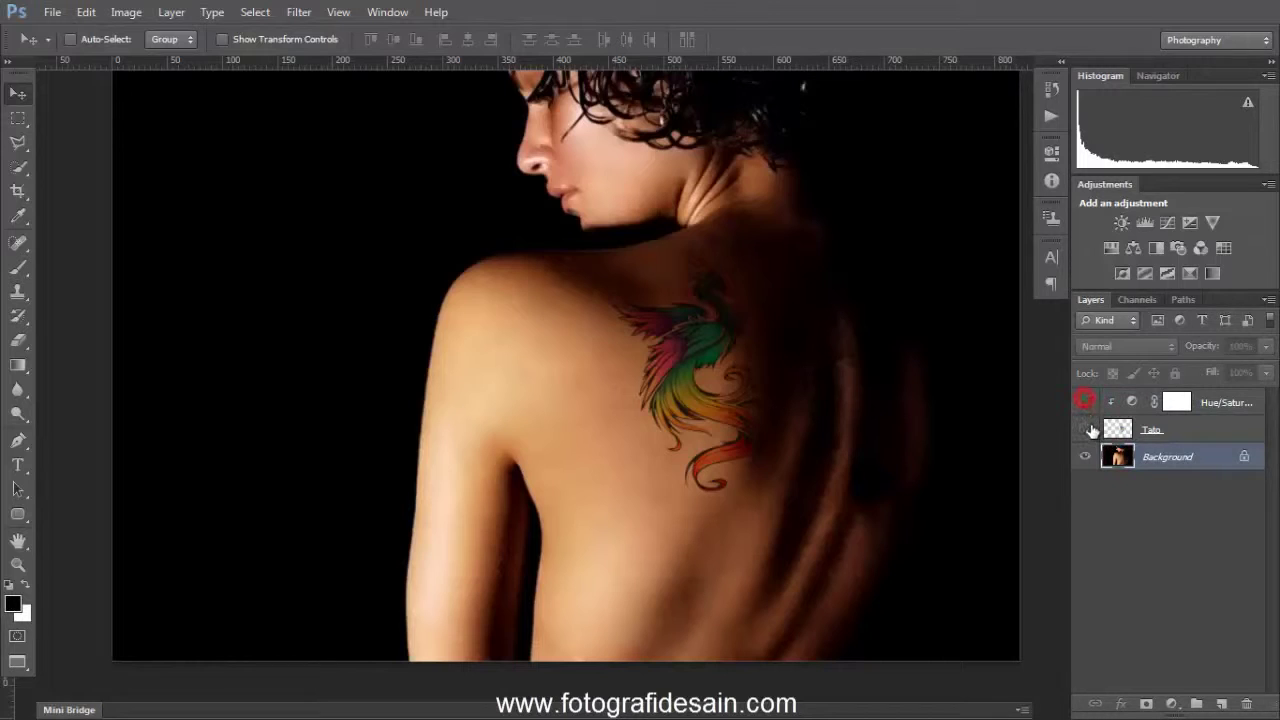
pyautogui.click(1085, 429)
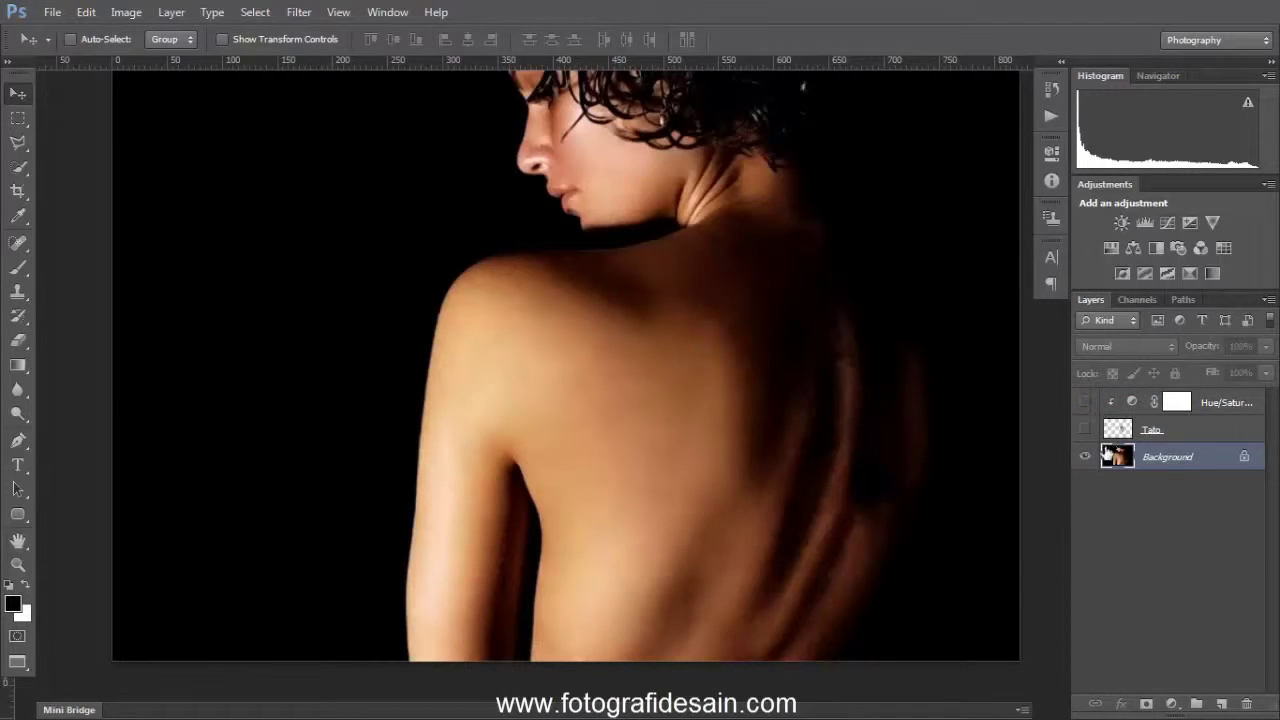
pyautogui.hotkey('ctrl', 'a')
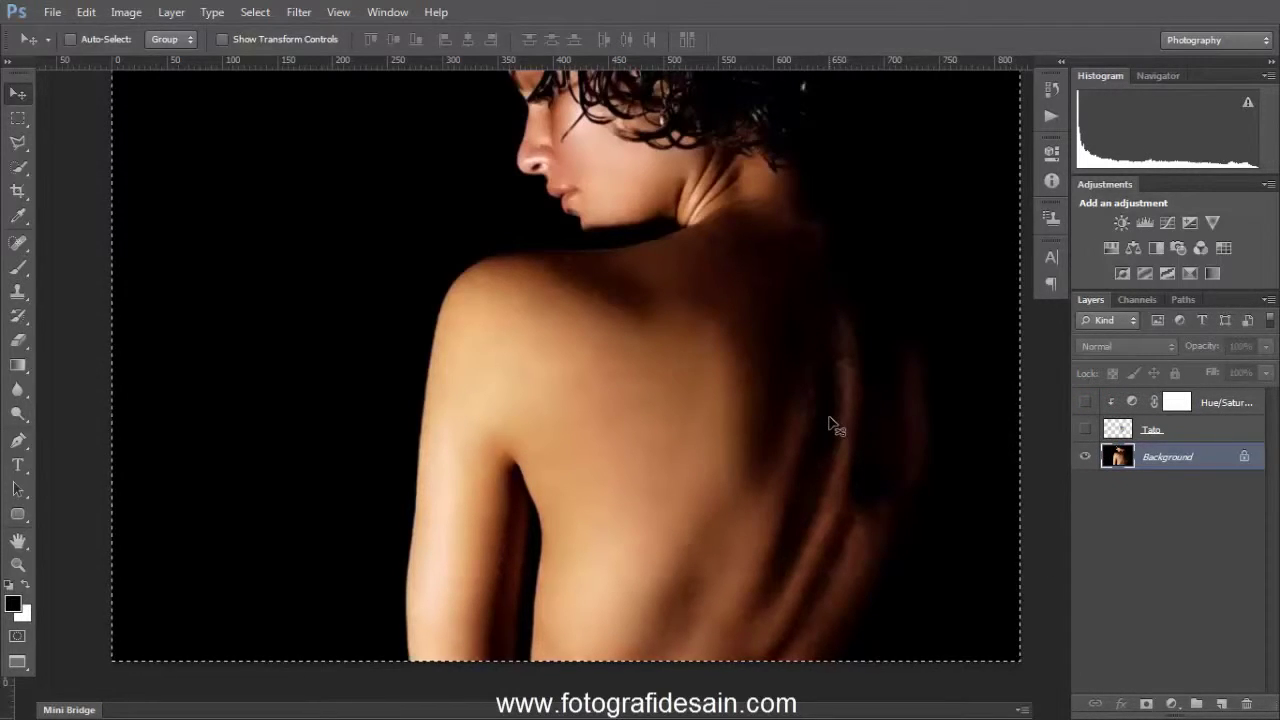
pyautogui.click(1085, 429)
pyautogui.click(1085, 402)
pyautogui.hotkey('ctrl', 'd')
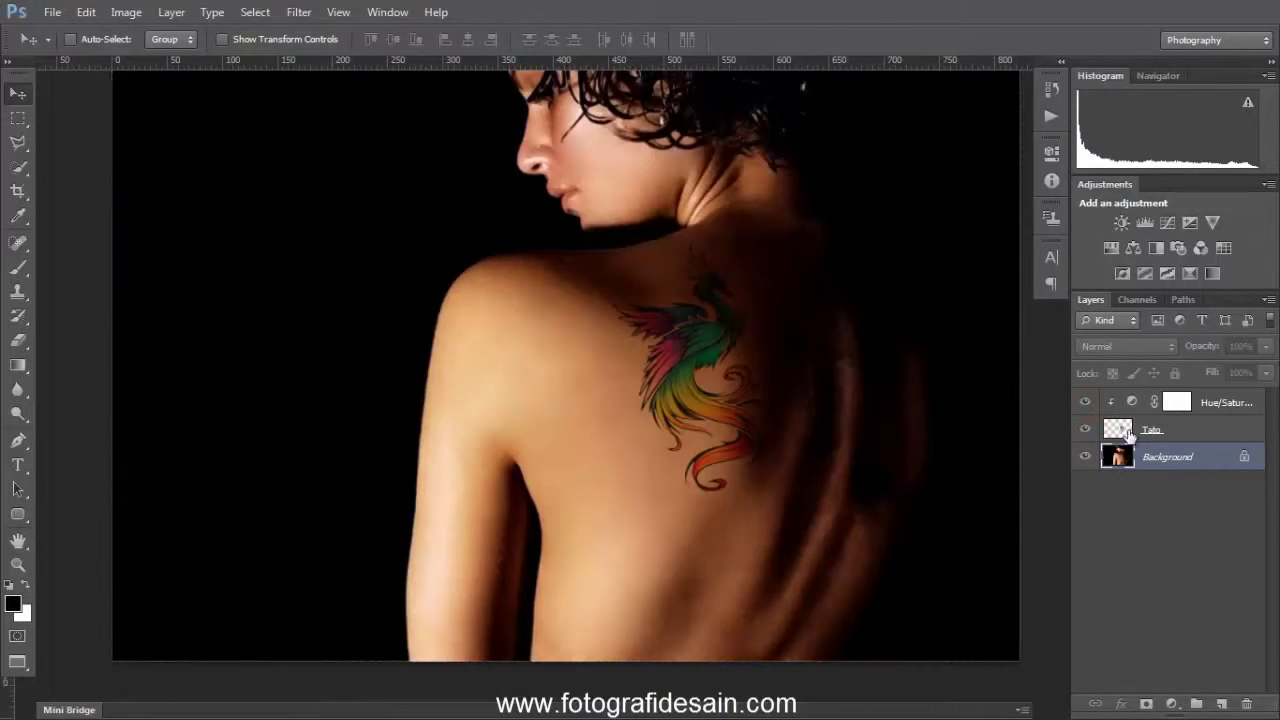
# Paste the copied photo as a new layer above the Hue/Saturation adjustment and rename it Texture.
pyautogui.click(1215, 402)
pyautogui.hotkey('ctrl', '-')
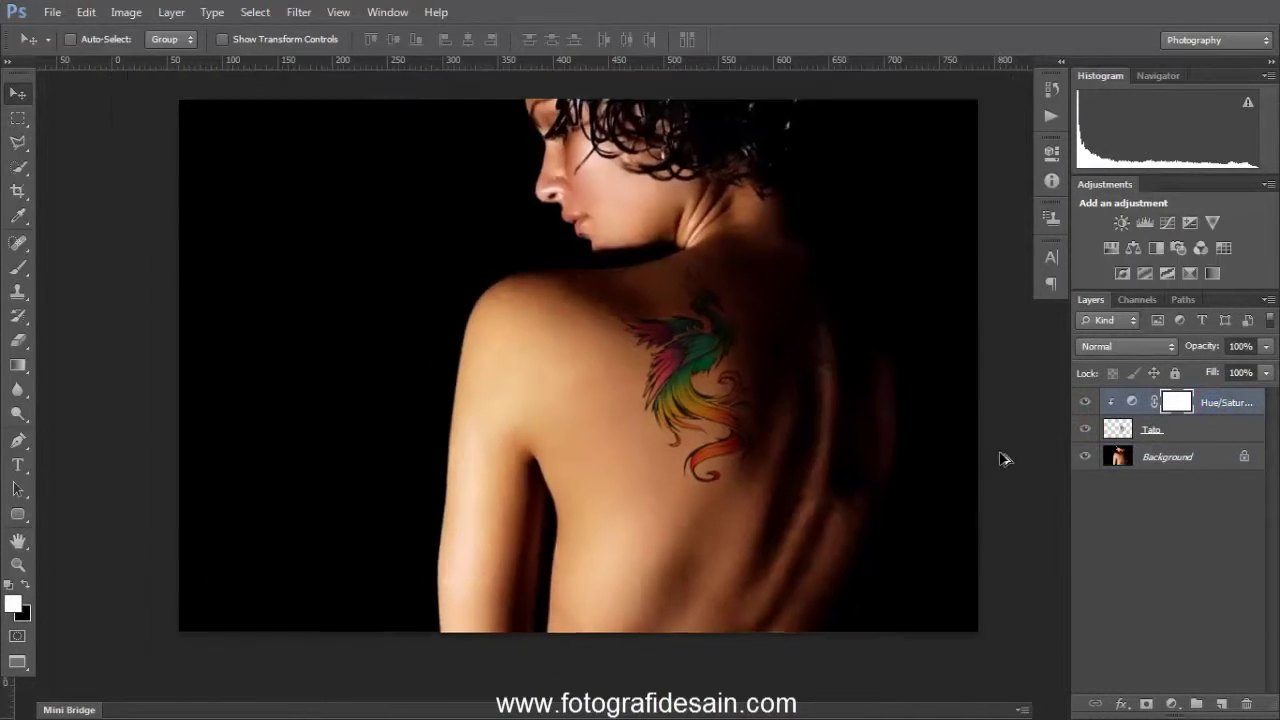
pyautogui.hotkey('ctrl', 'alt', 'shift', 'e')
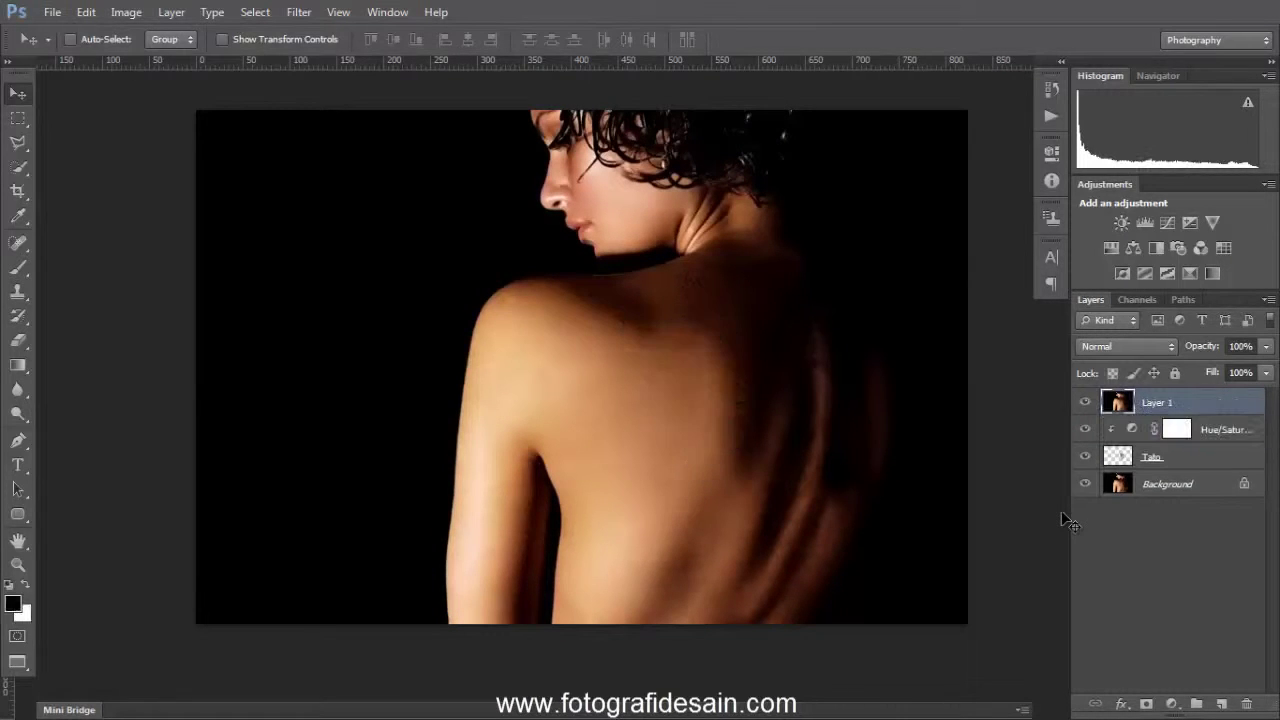
pyautogui.doubleClick(1157, 402)
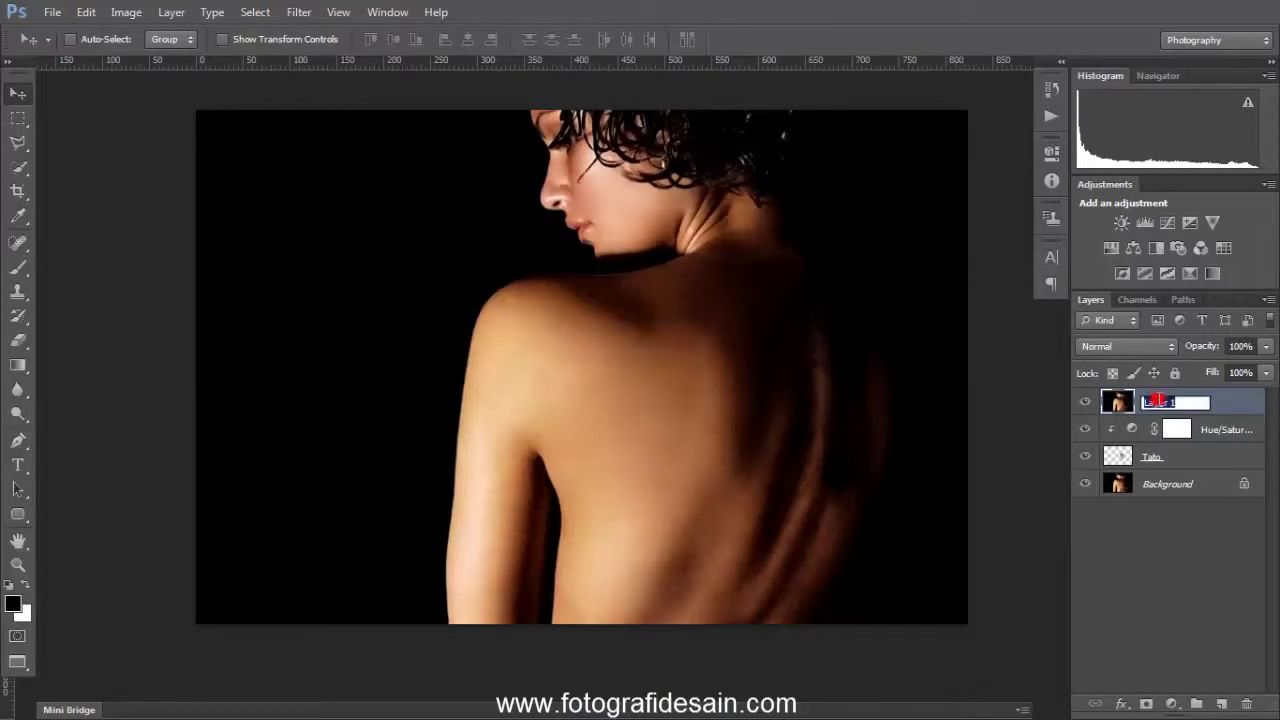
pyautogui.write('Texture')
pyautogui.press('Return')
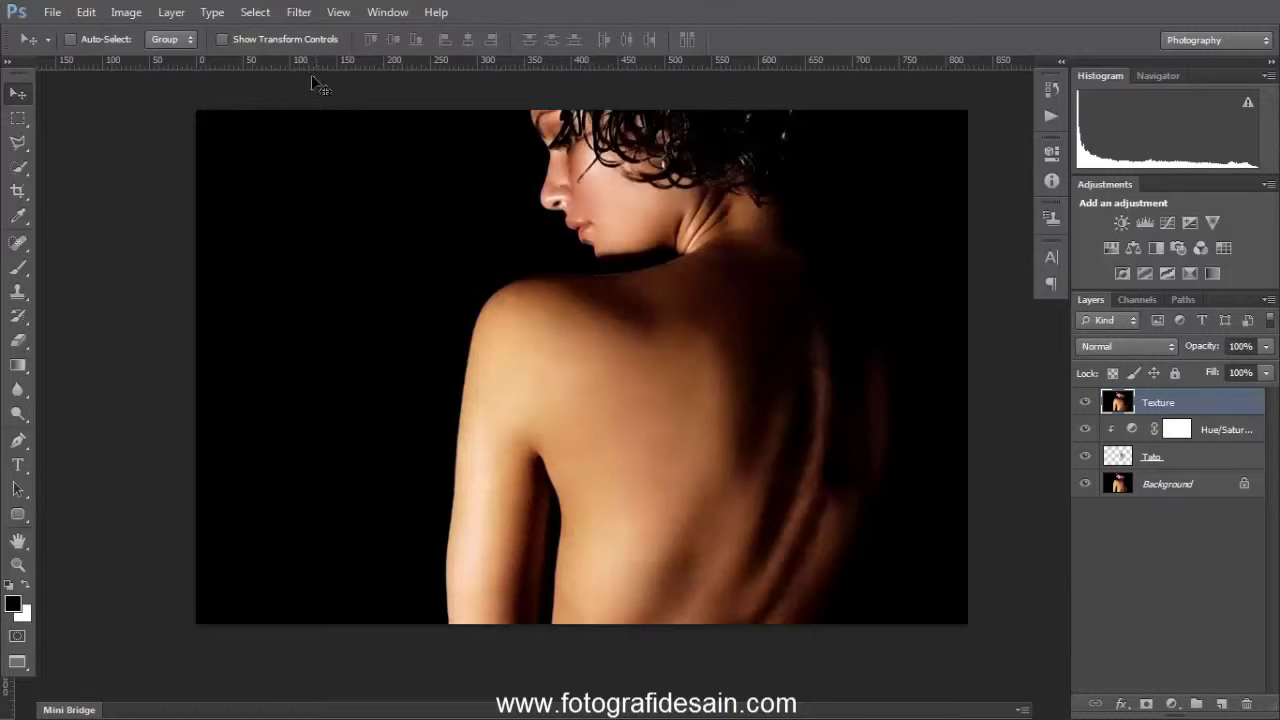
# Apply a High Pass filter with a 4.6-pixel radius to the Texture layer.
pyautogui.click(298, 12)
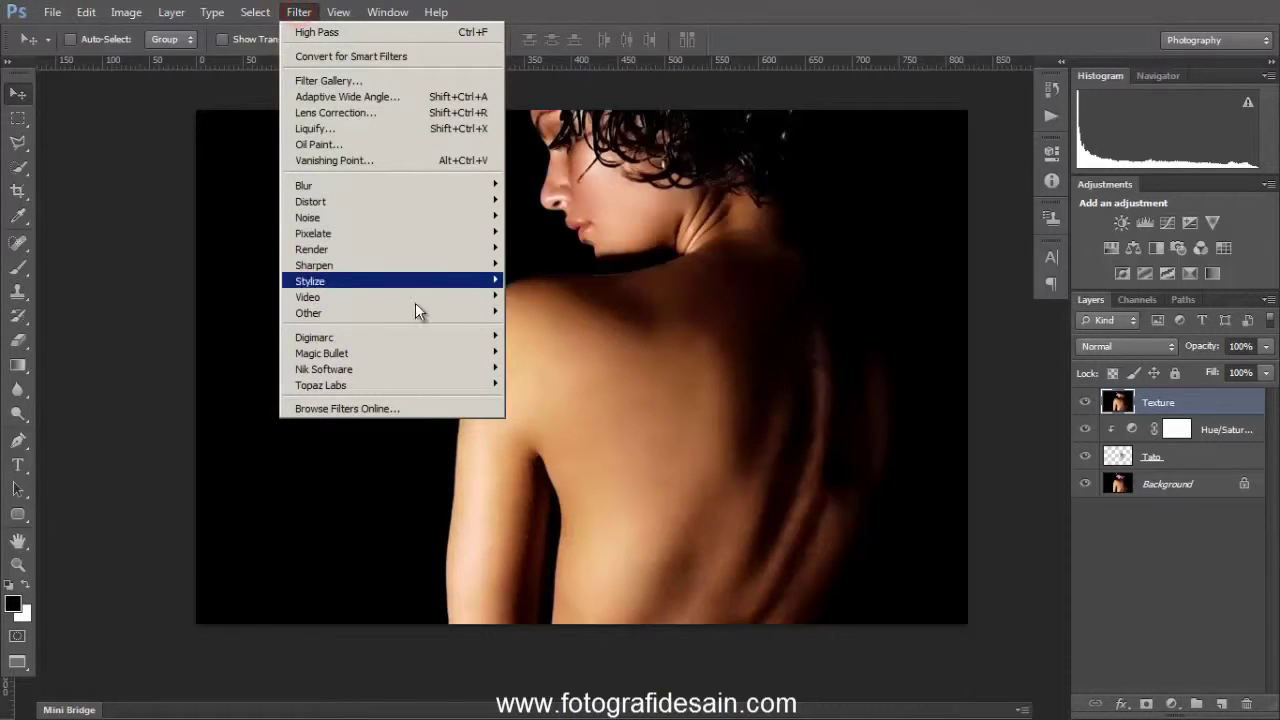
pyautogui.moveTo(423, 315)
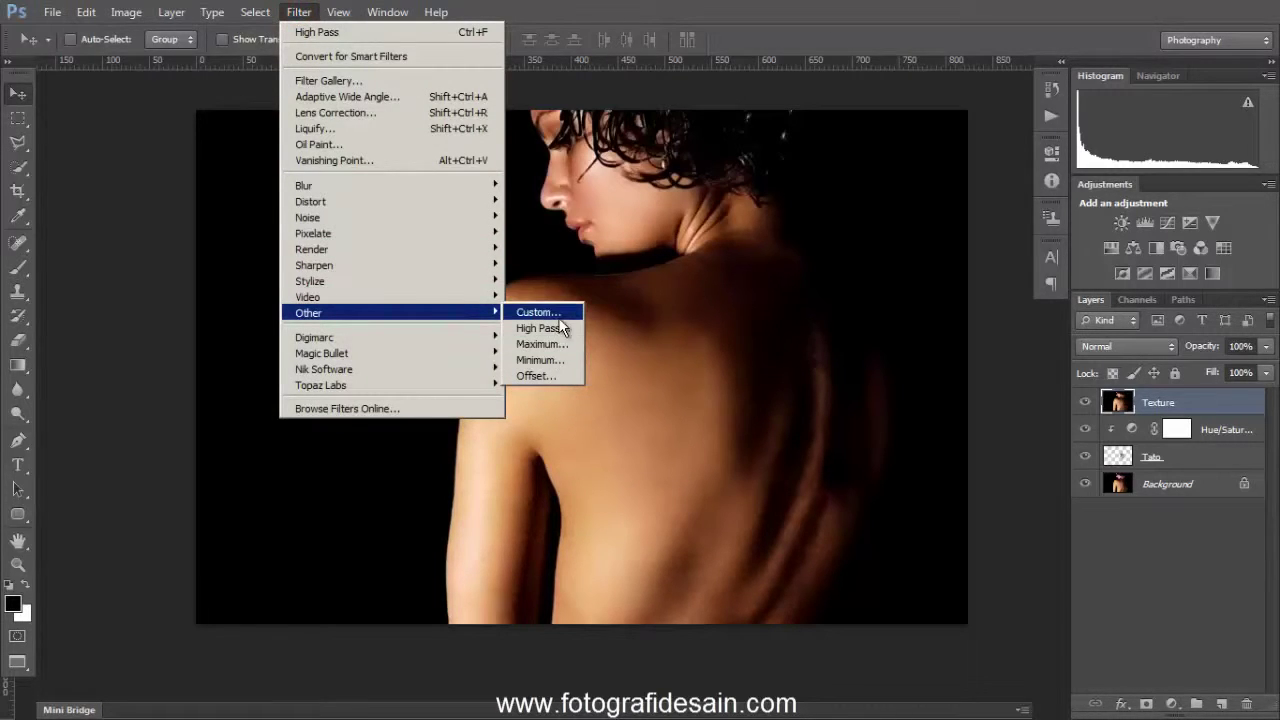
pyautogui.click(545, 328)
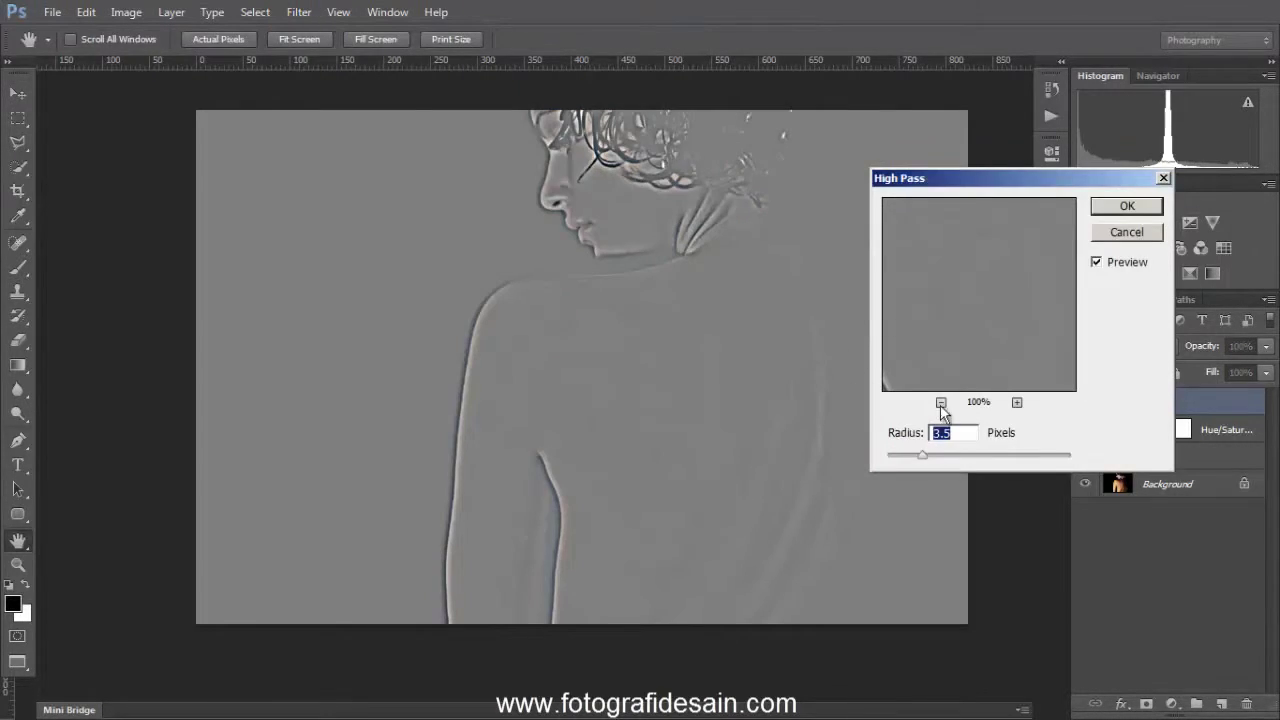
pyautogui.click(932, 457)
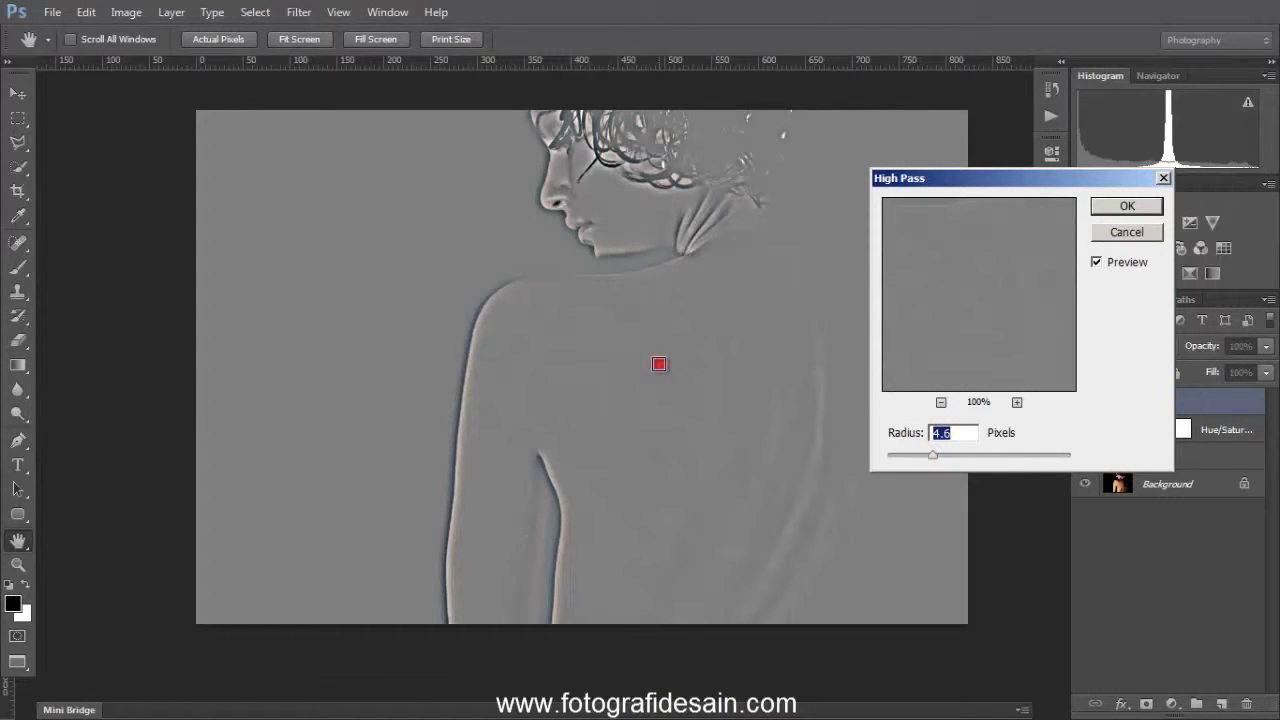
pyautogui.click(1138, 210)
pyautogui.press('v')
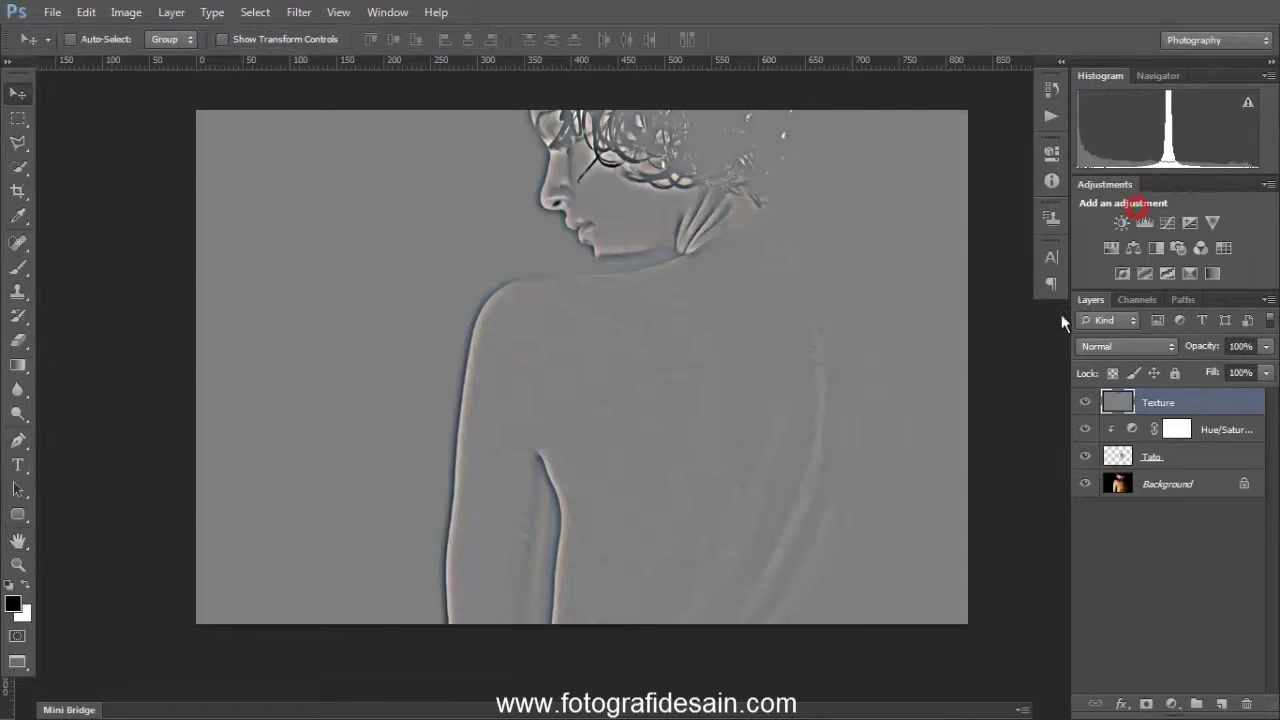
# Desaturate the Texture layer to remove its remaining color fringes.
pyautogui.click(126, 12)
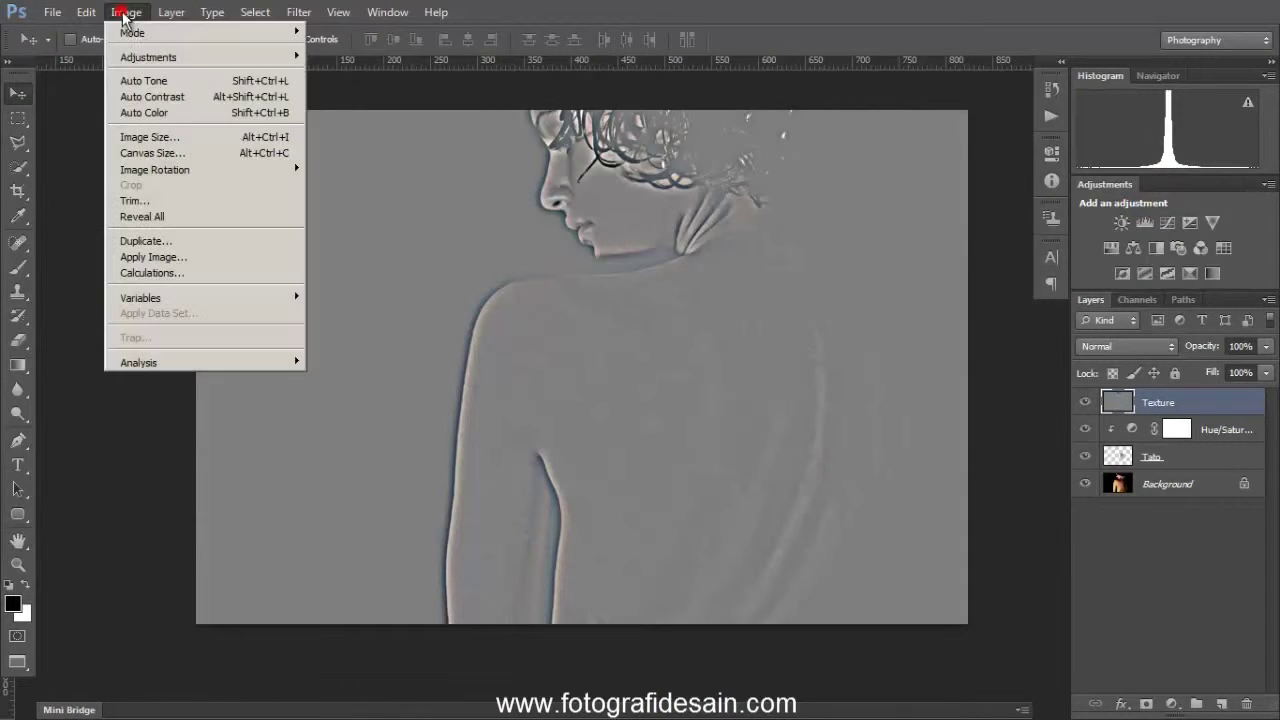
pyautogui.moveTo(243, 62)
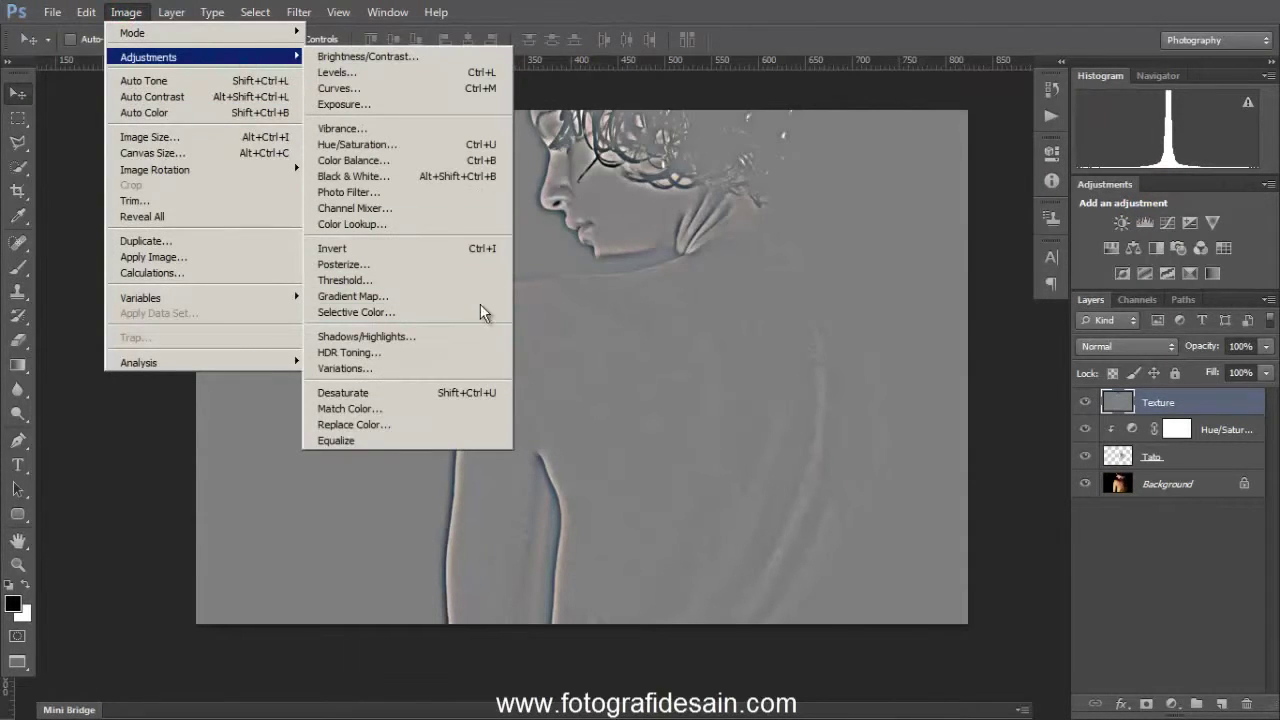
pyautogui.click(476, 392)
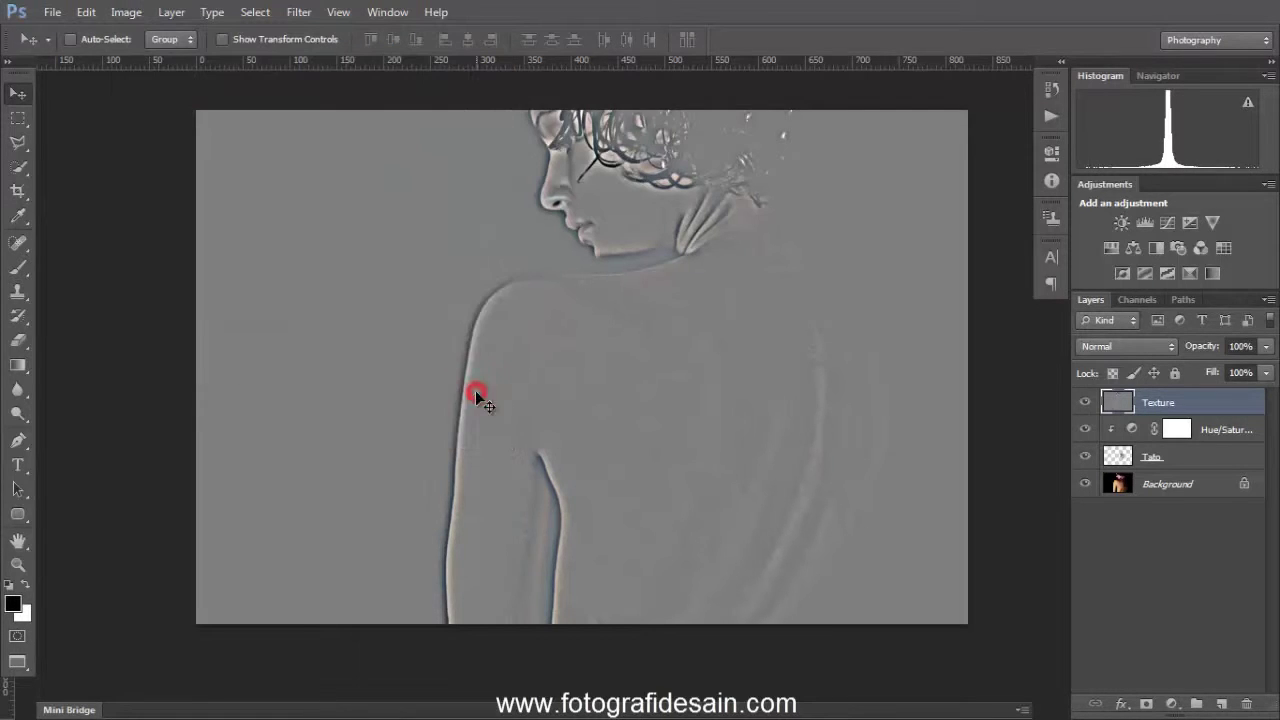
# Set the Texture layer's blending mode to Linear Light and hide its effect with a black layer mask.
pyautogui.click(1131, 345)
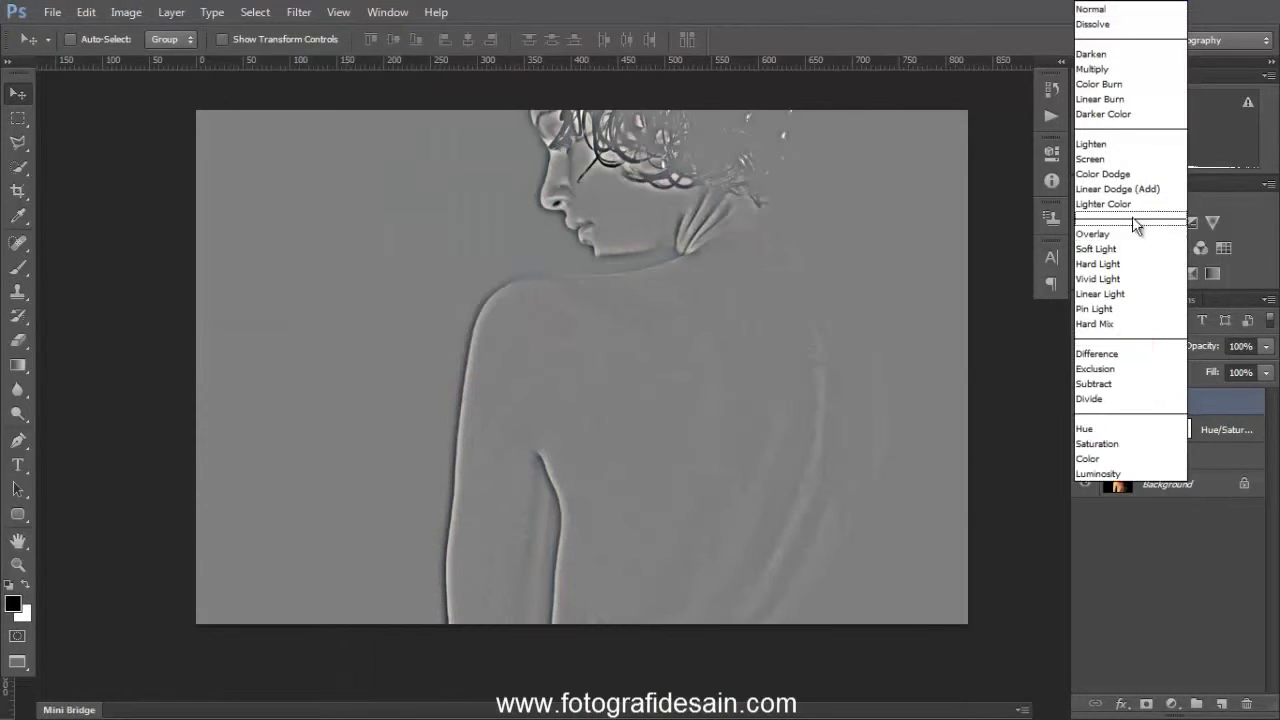
pyautogui.click(1141, 293)
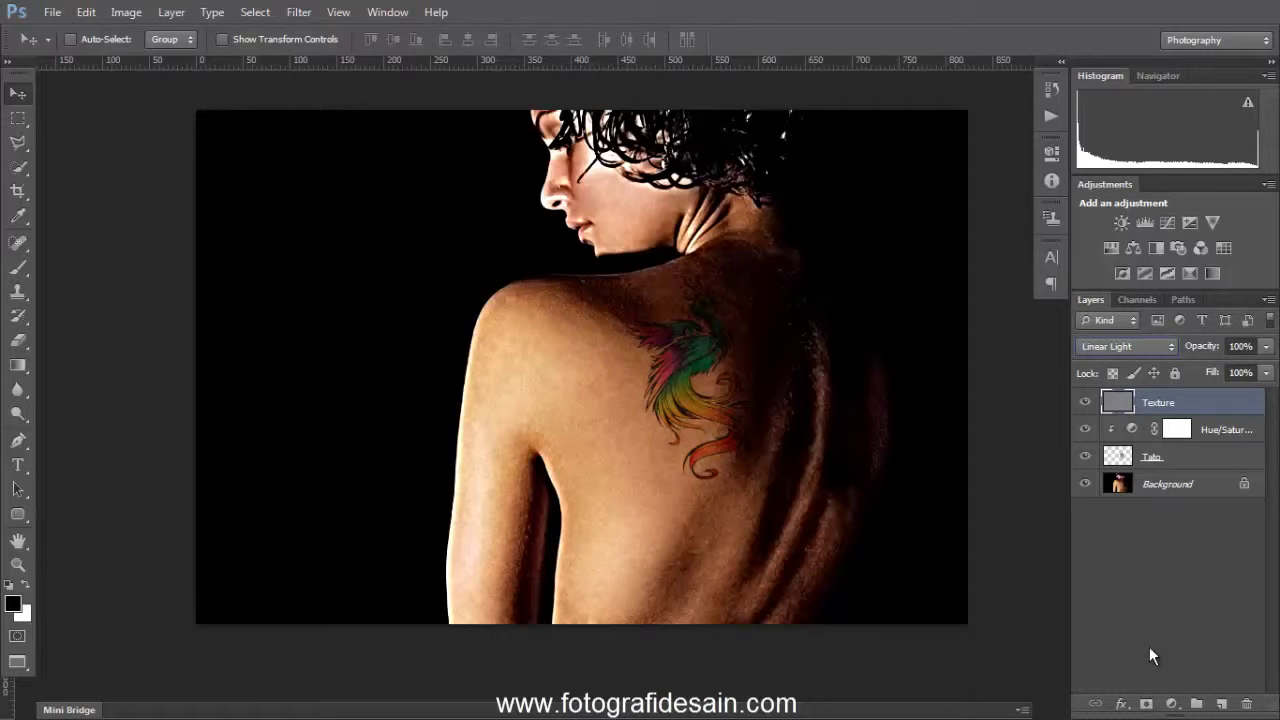
pyautogui.keyDown('alt'); pyautogui.click(1147, 705); pyautogui.keyUp('alt')
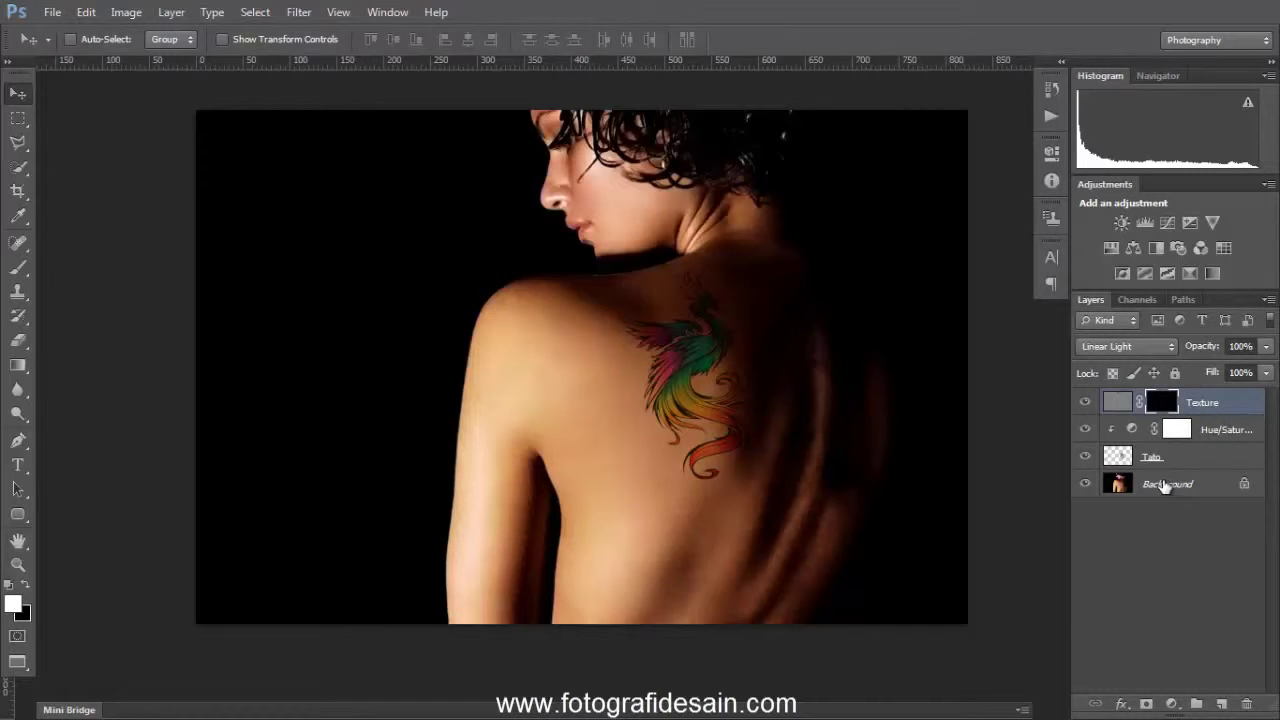
# Check the Tato layer on its own by temporarily hiding the Background photo.
pyautogui.click(1112, 458)
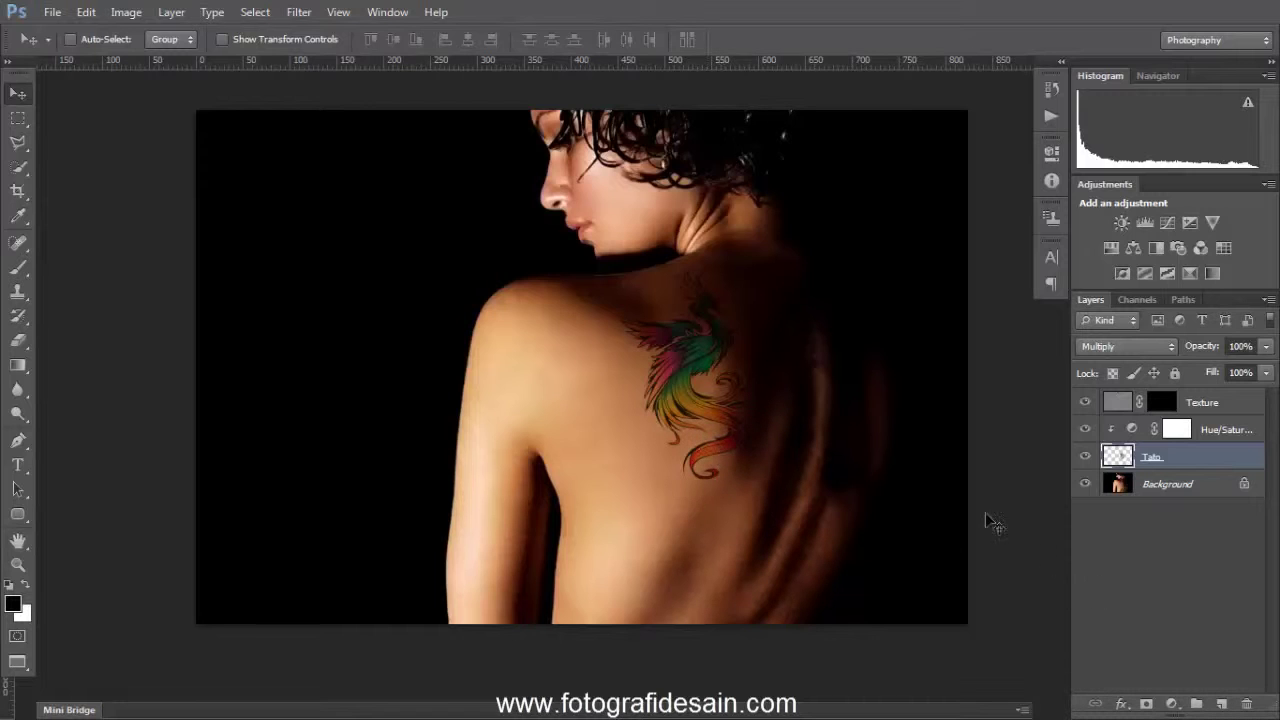
pyautogui.click(1084, 484)
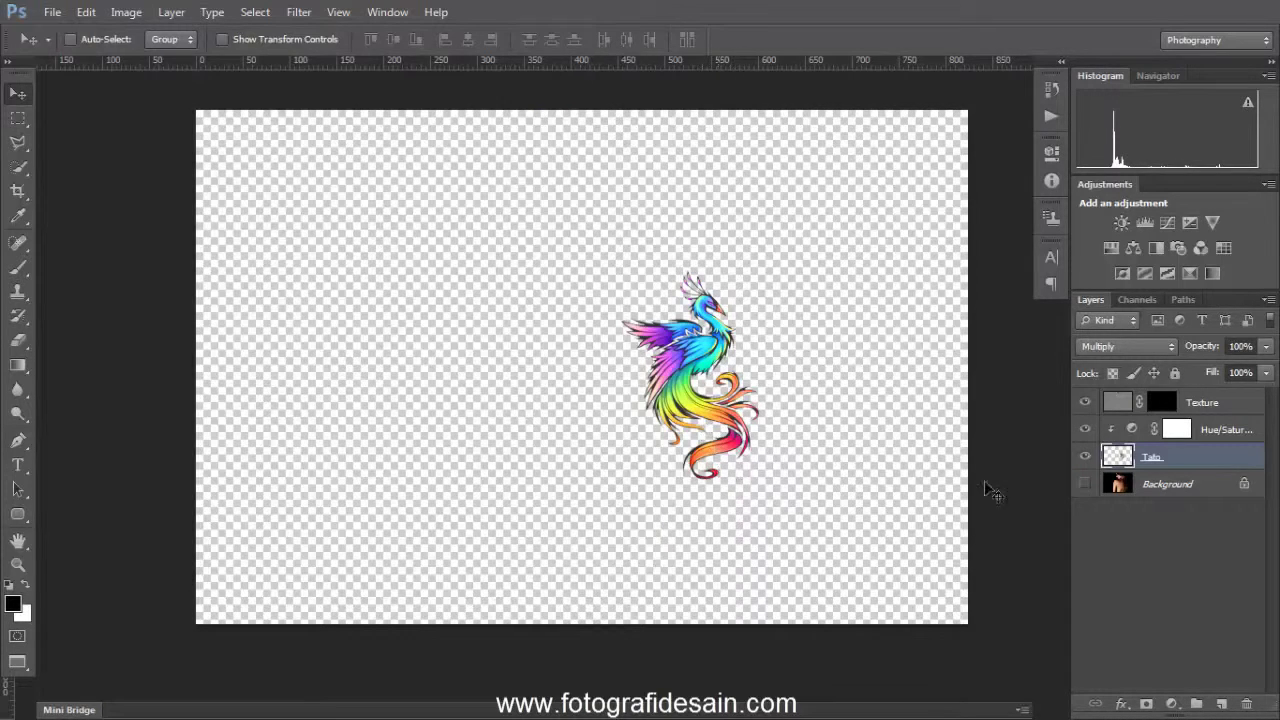
pyautogui.click(1085, 484)
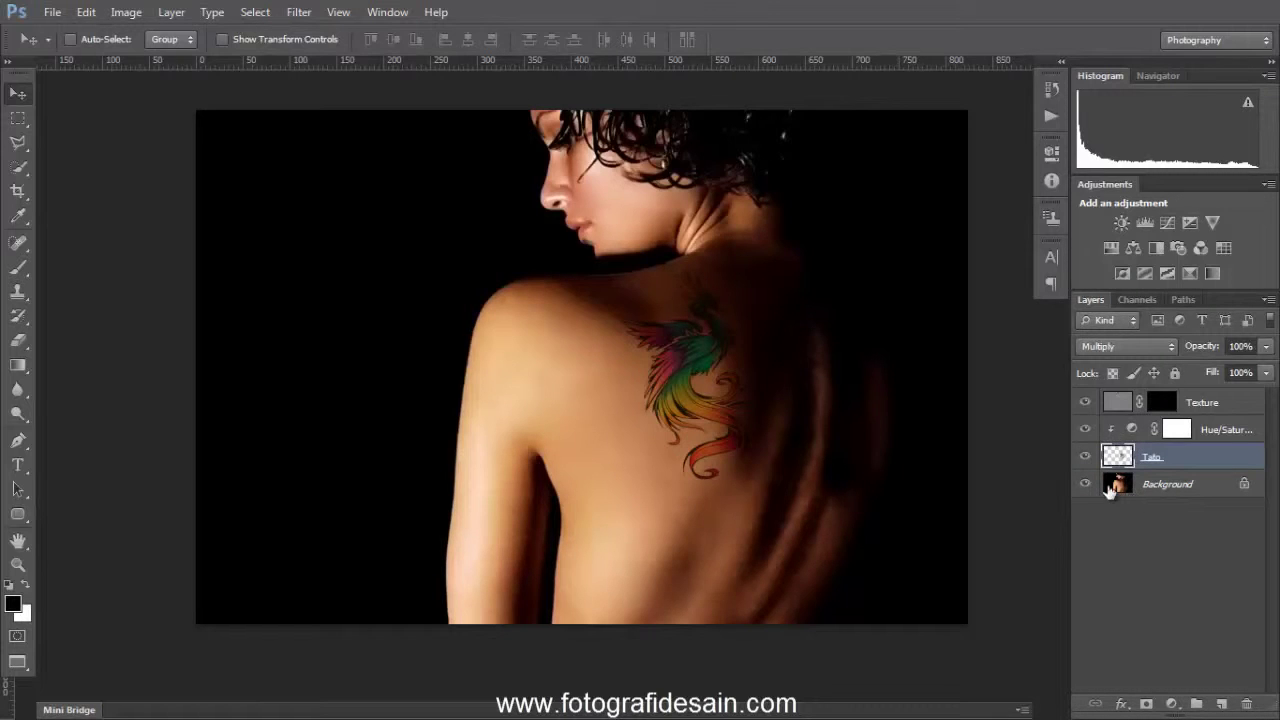
# Hide the Texture, Hue/Saturation and Tato layers and copy the entire Background photo.
pyautogui.click(1118, 486)
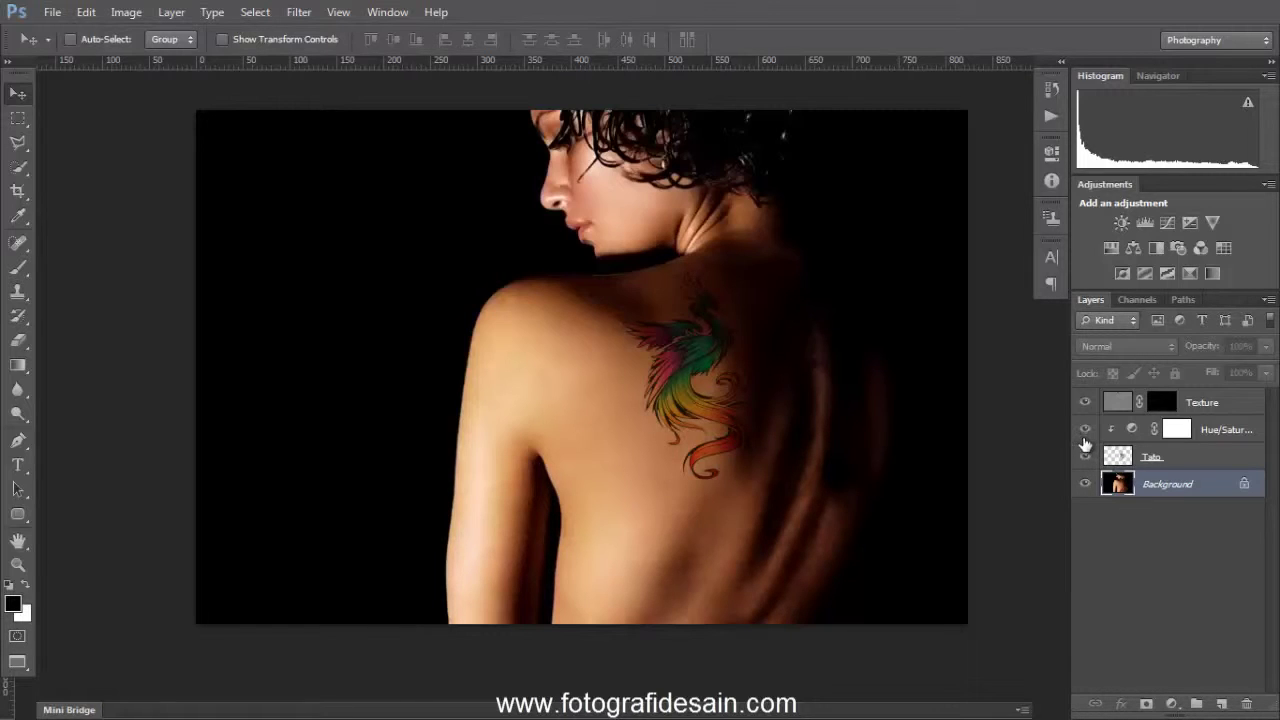
pyautogui.moveTo(1085, 402); pyautogui.dragTo(1087, 466)
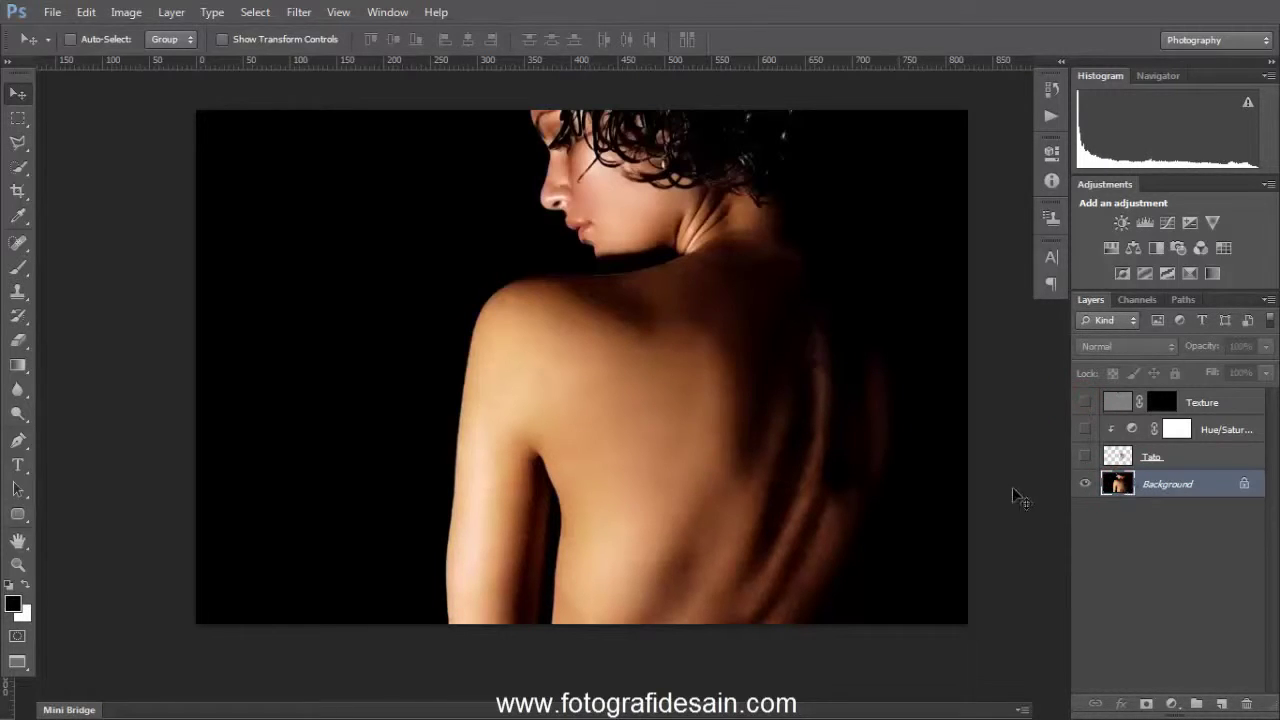
pyautogui.hotkey('ctrl', 'a')
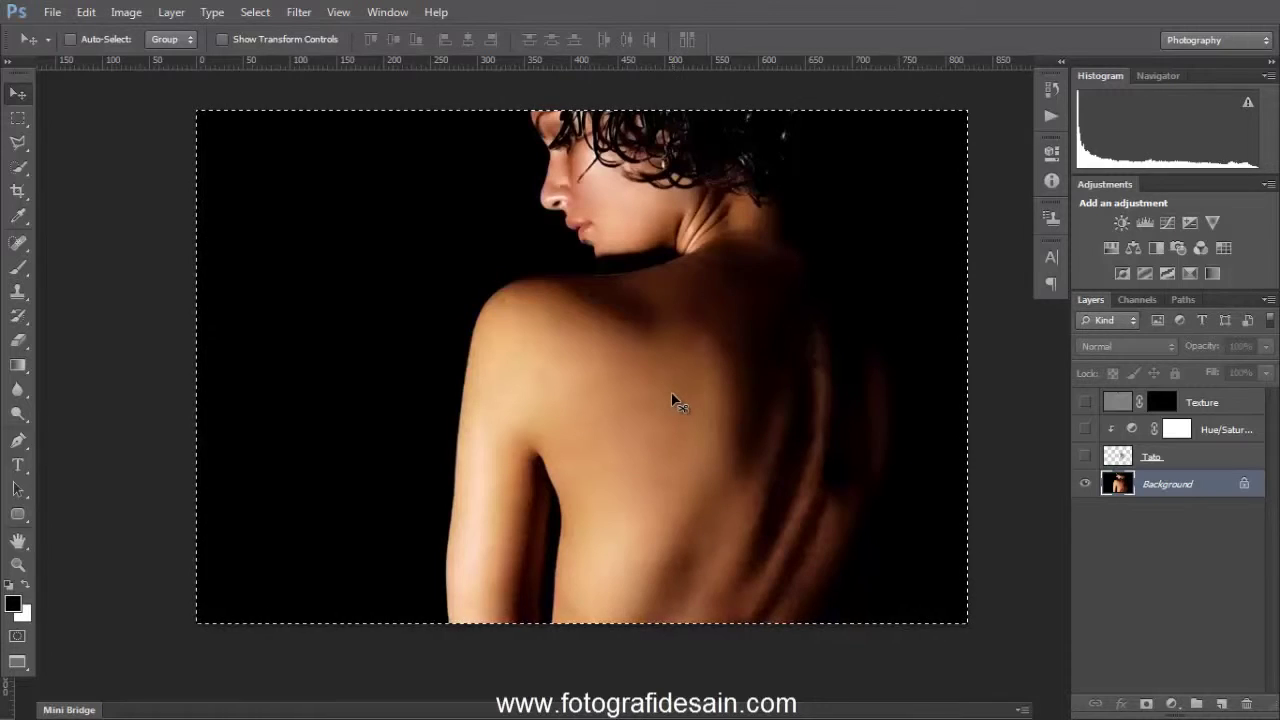
# Create a new 824 x 549 pixel document from the Clipboard preset, paste the photo and merge it into the background.
pyautogui.click(50, 14)
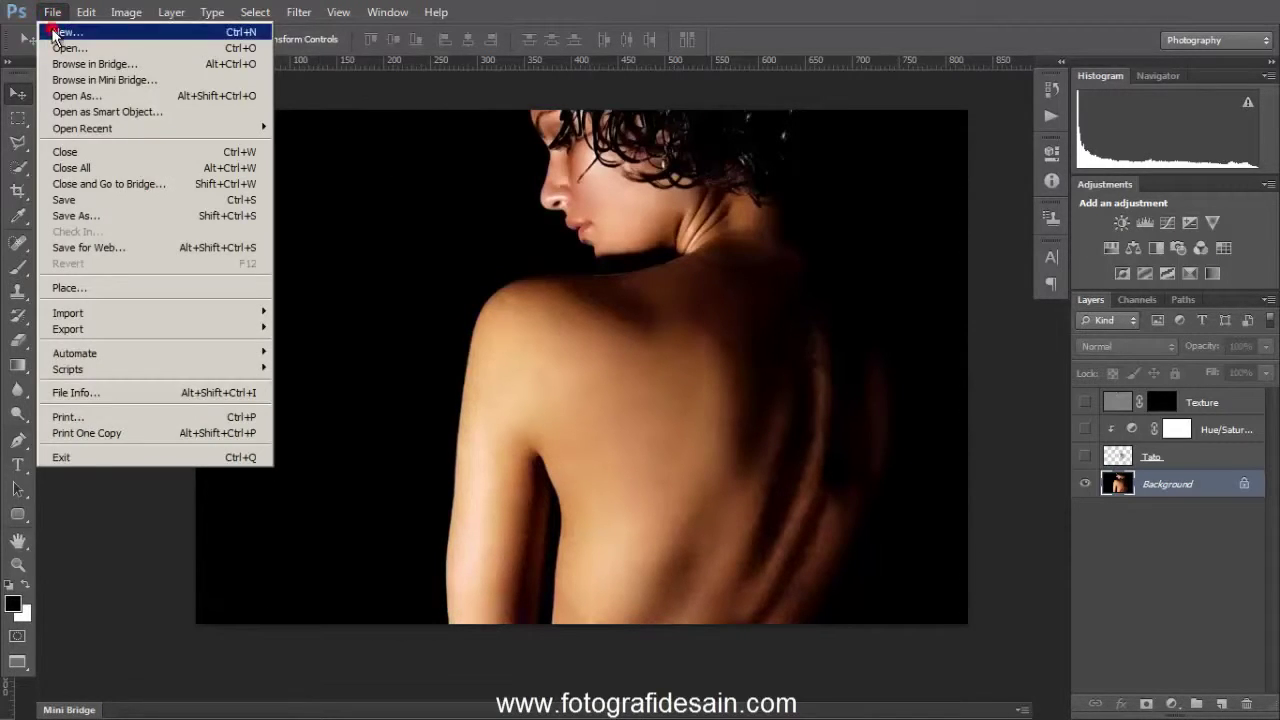
pyautogui.click(56, 33)
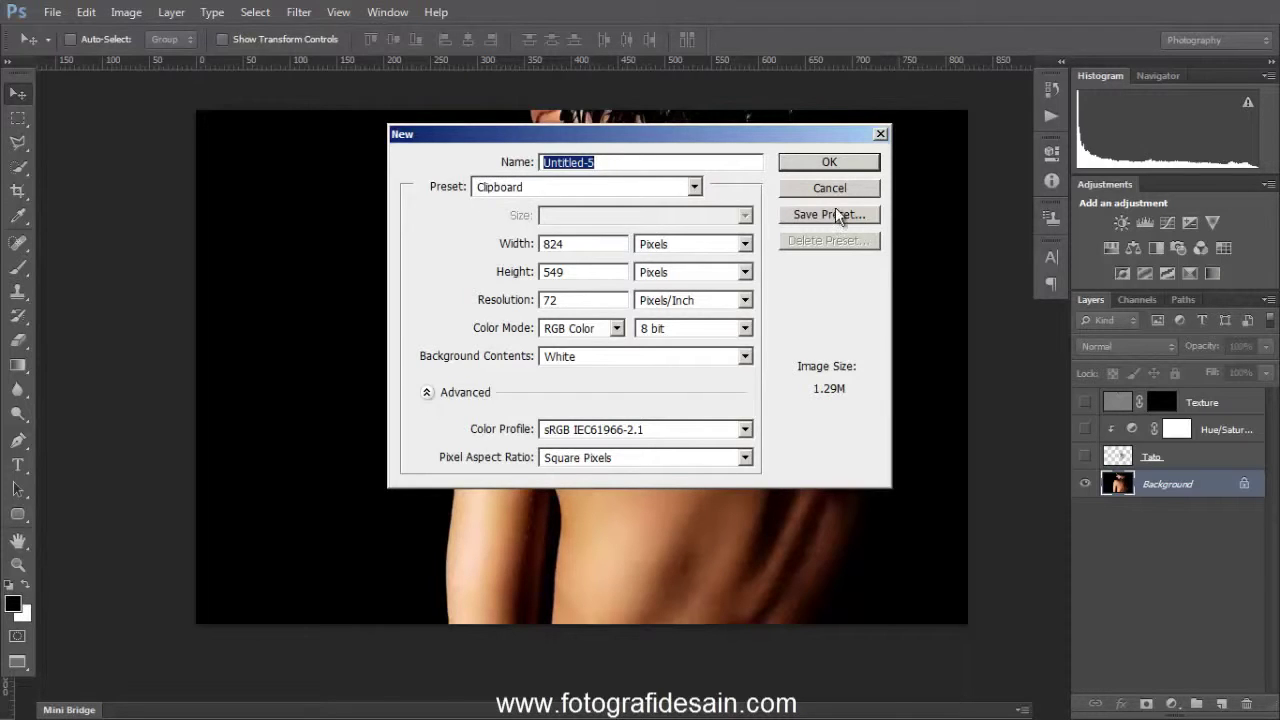
pyautogui.click(840, 165)
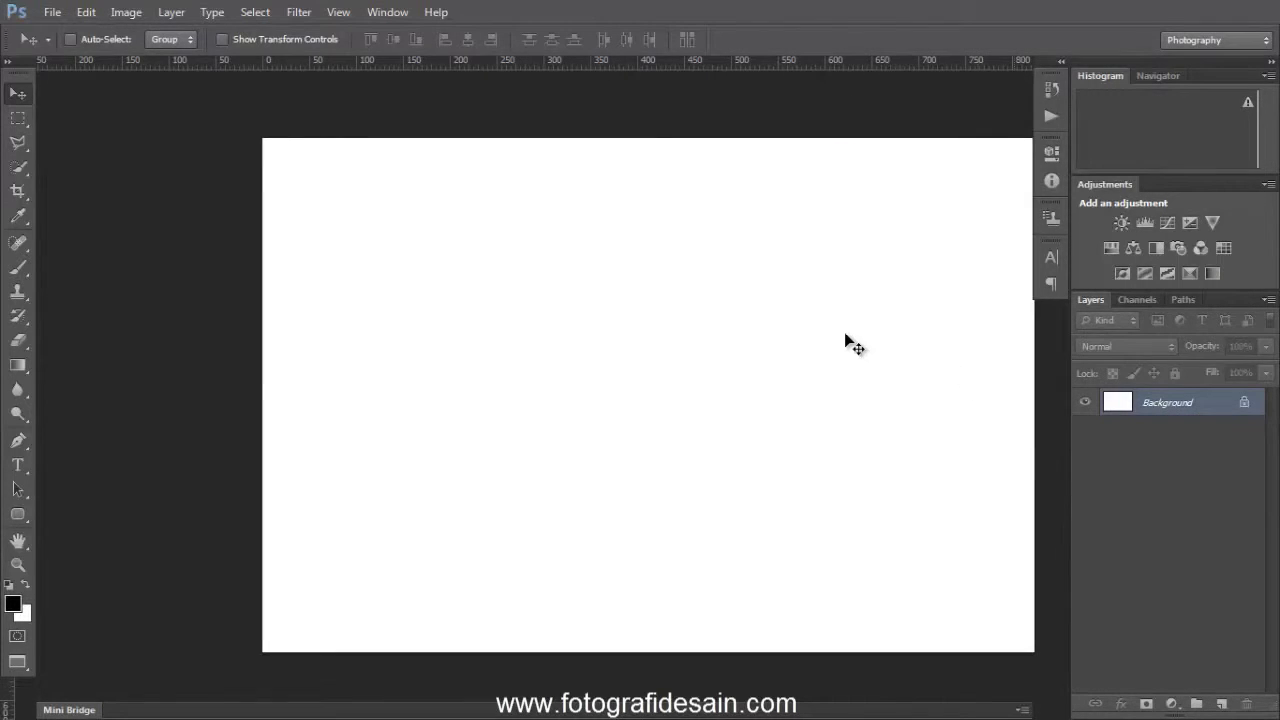
pyautogui.moveTo(250, 92); pyautogui.dragTo(251, 87)
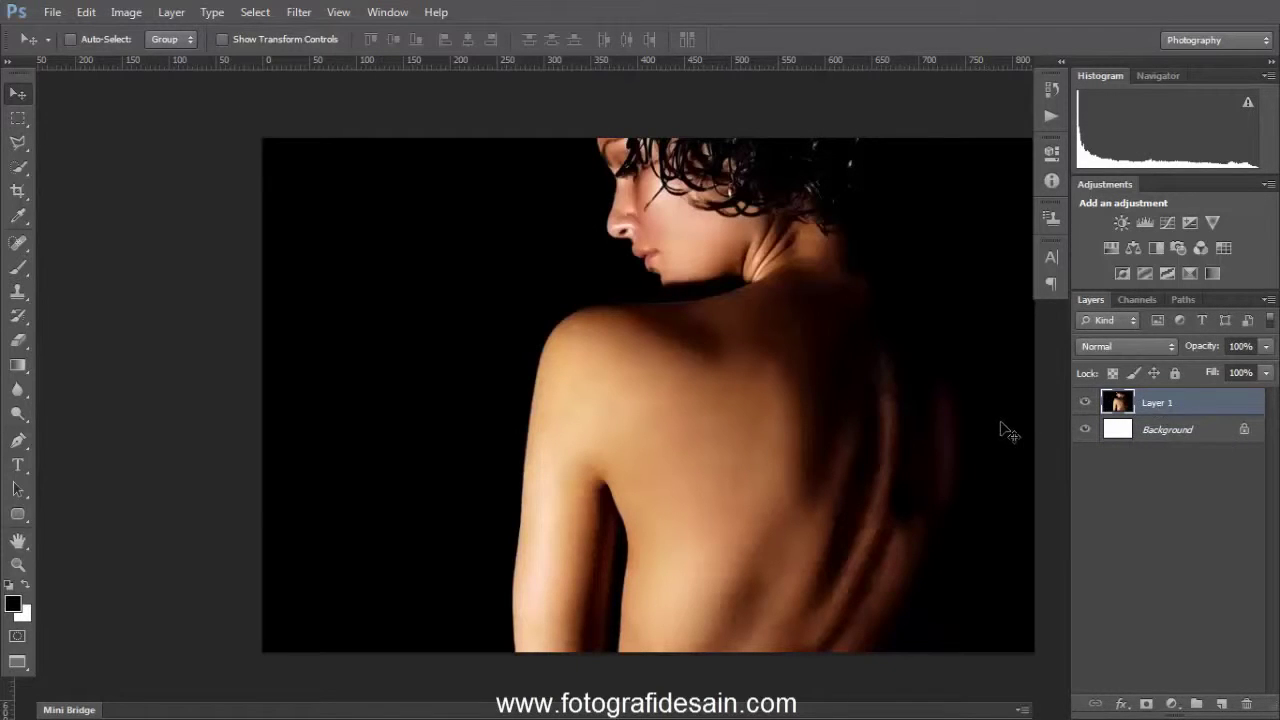
pyautogui.hotkey('ctrl', 'e')
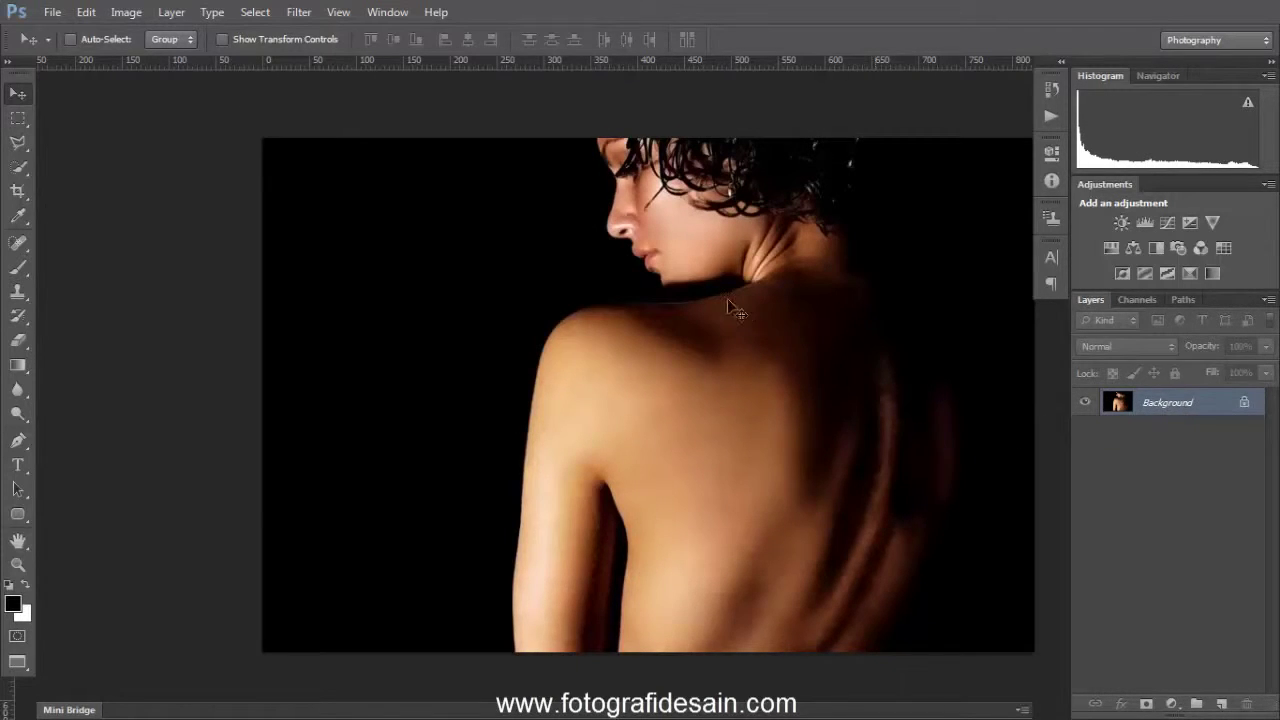
# Desaturate the merged photo in the new document.
pyautogui.click(127, 14)
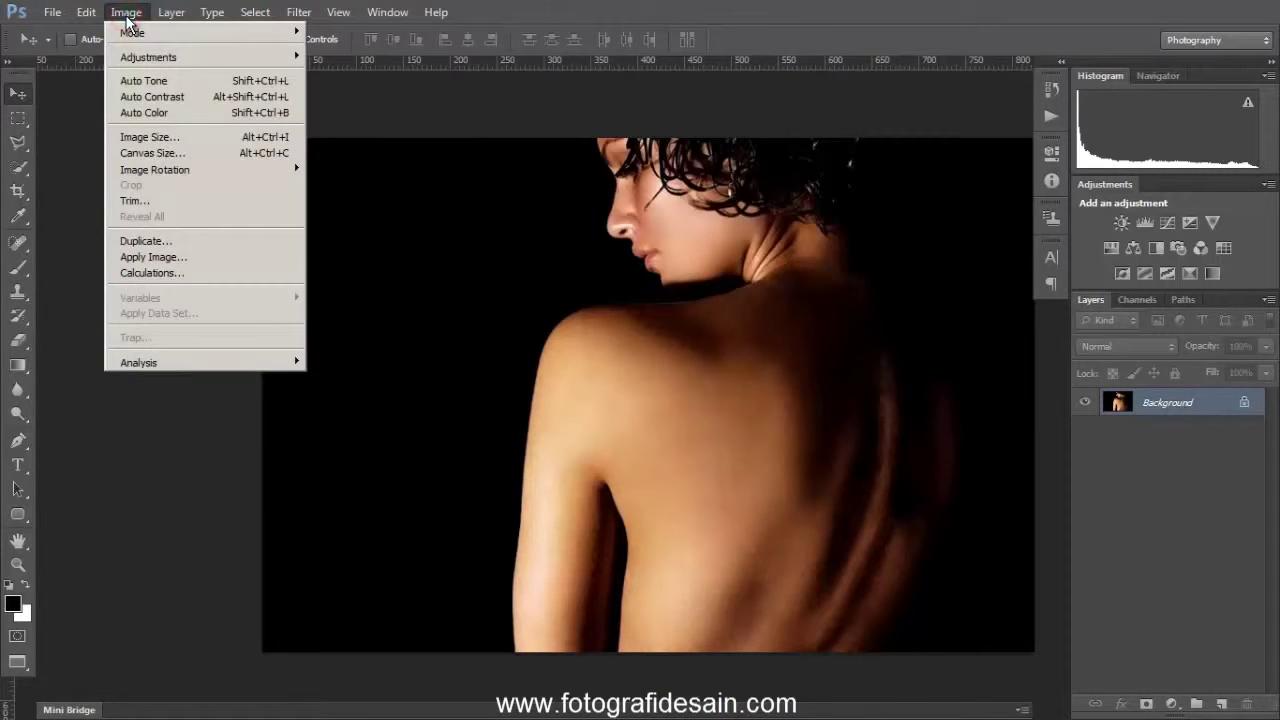
pyautogui.moveTo(140, 56)
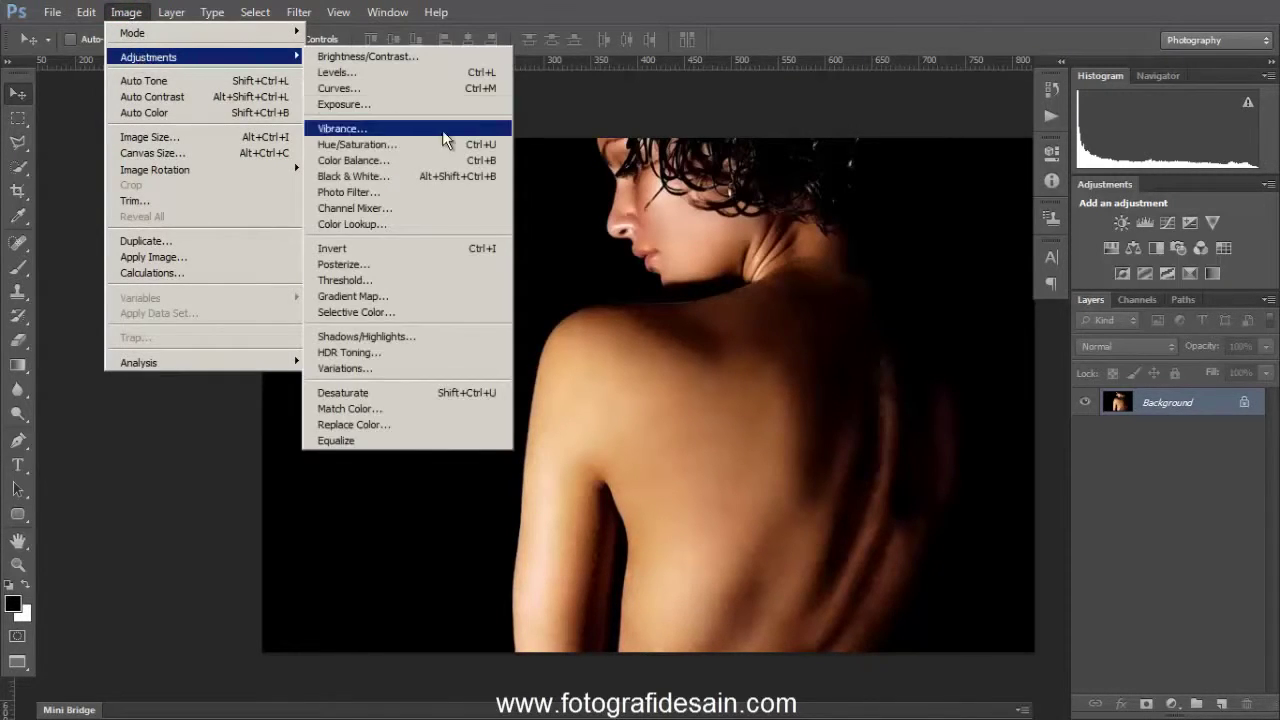
pyautogui.click(453, 393)
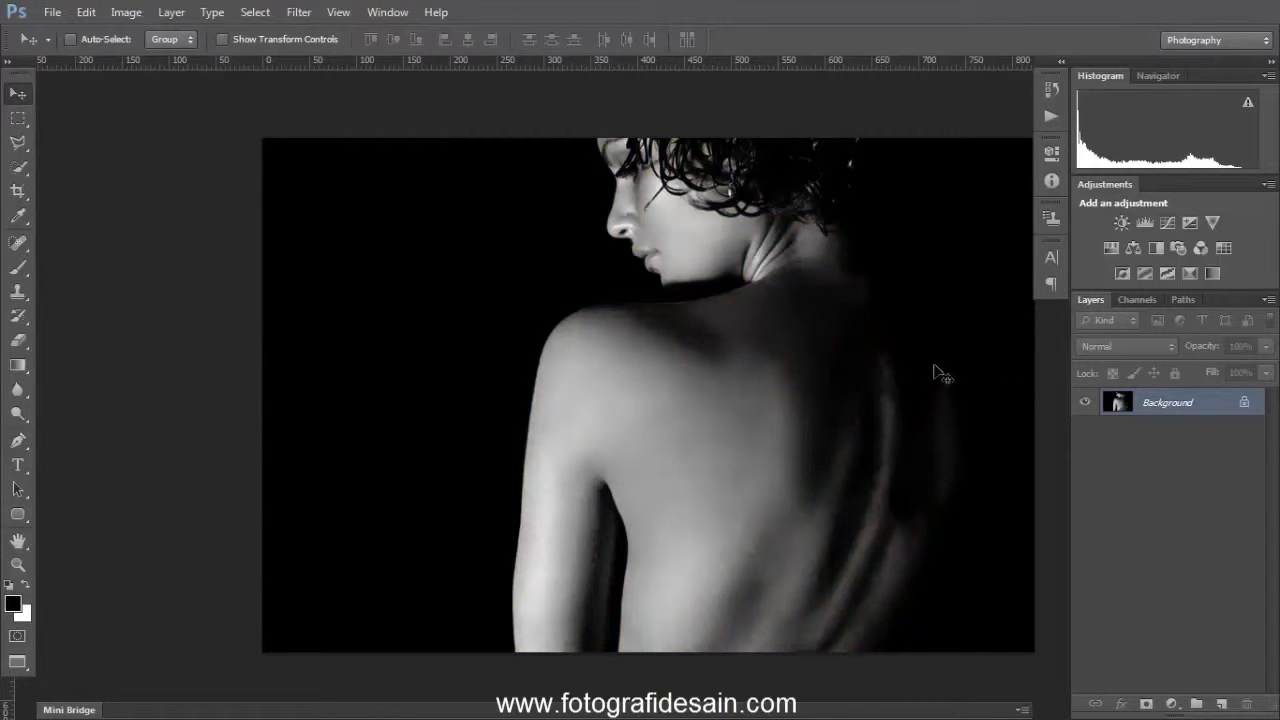
pyautogui.moveTo(727, 374); pyautogui.dragTo(621, 376)
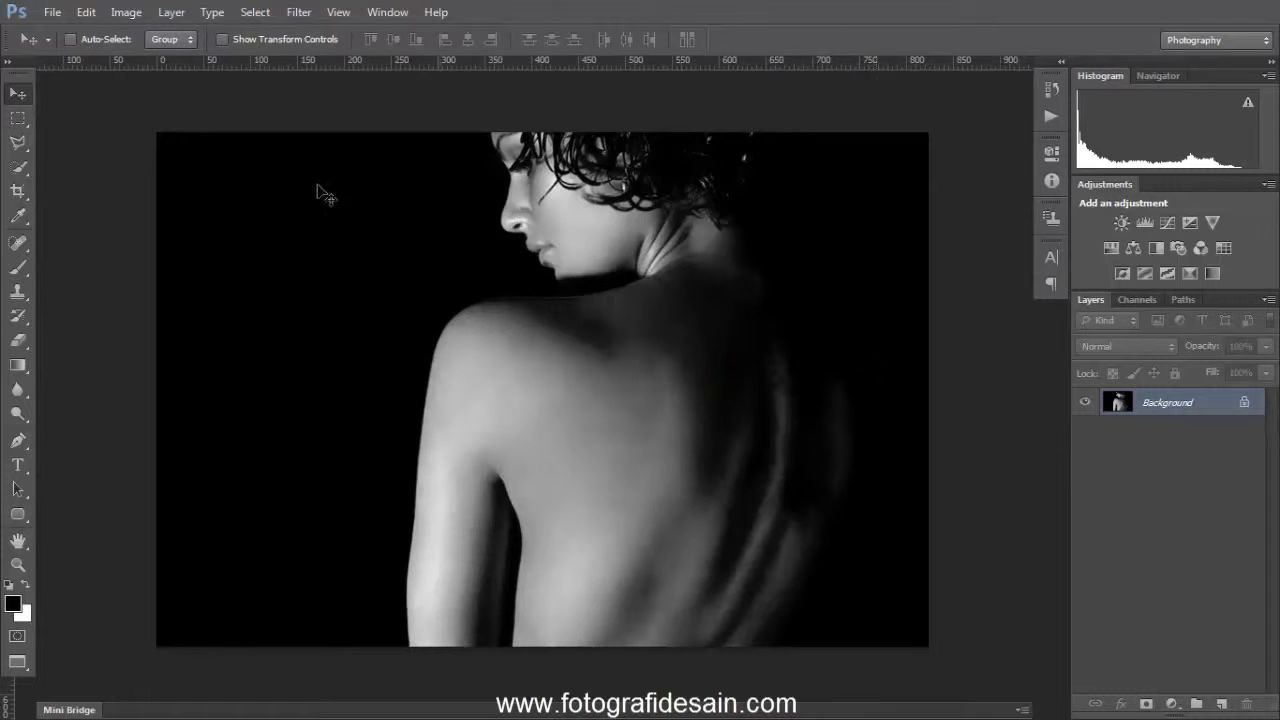
# Apply a Brightness/Contrast adjustment to the grayscale photo with brightness 35 and contrast 36.
pyautogui.click(126, 12)
pyautogui.moveTo(164, 55)
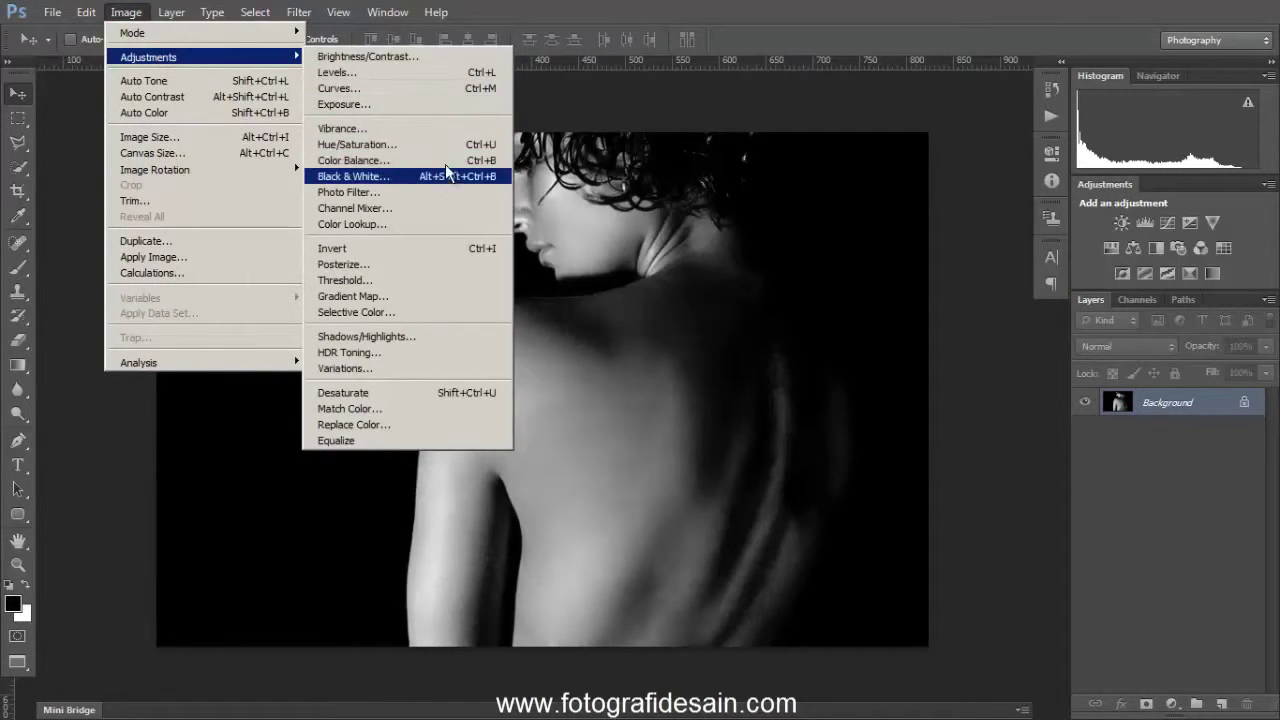
pyautogui.click(431, 56)
pyautogui.moveTo(746, 287); pyautogui.dragTo(798, 290)
pyautogui.moveTo(743, 328); pyautogui.dragTo(791, 318)
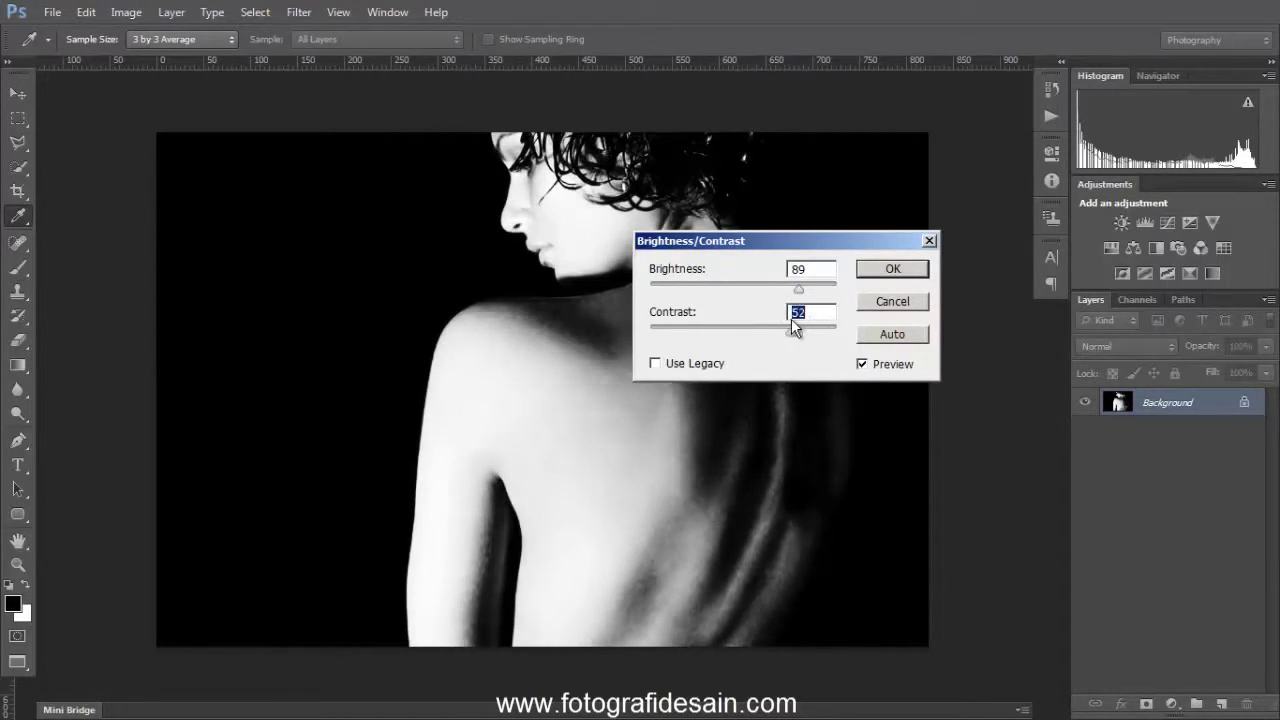
pyautogui.moveTo(785, 246); pyautogui.dragTo(901, 239)
pyautogui.moveTo(917, 283); pyautogui.dragTo(880, 283)
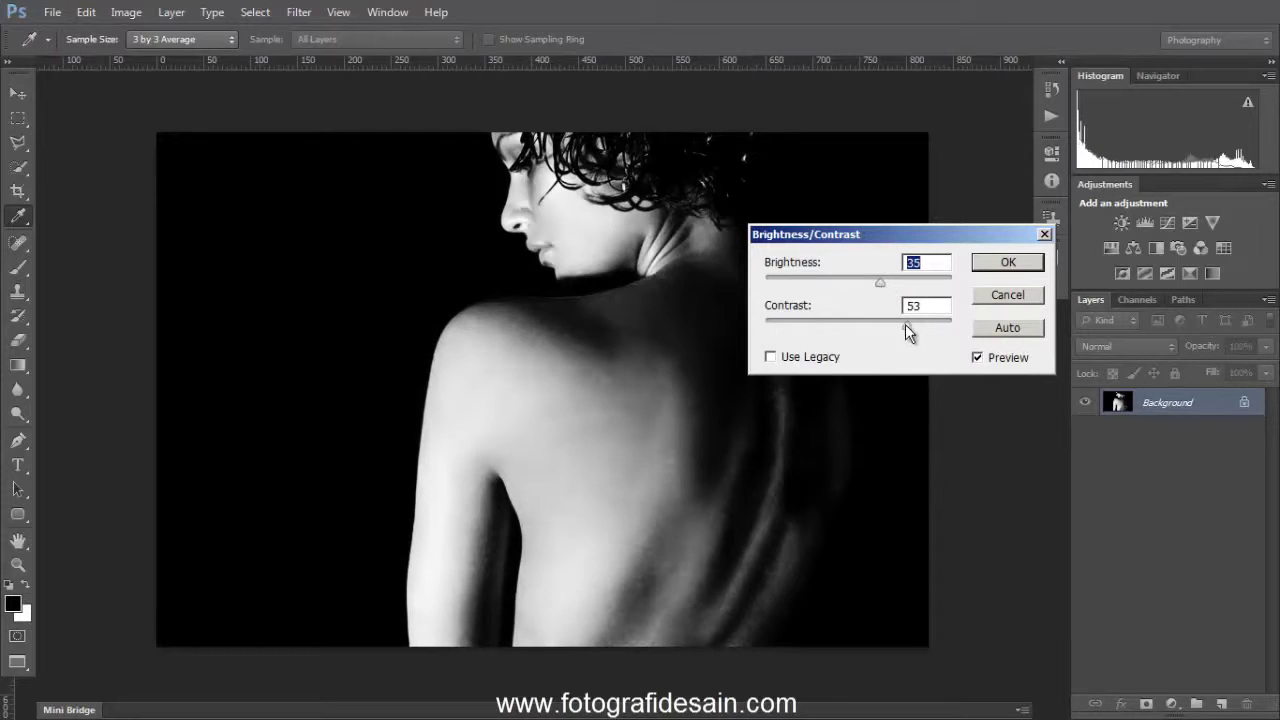
pyautogui.moveTo(906, 325)
pyautogui.mouseDown()
pyautogui.moveTo(873, 331)
pyautogui.moveTo(907, 317)
pyautogui.mouseUp()
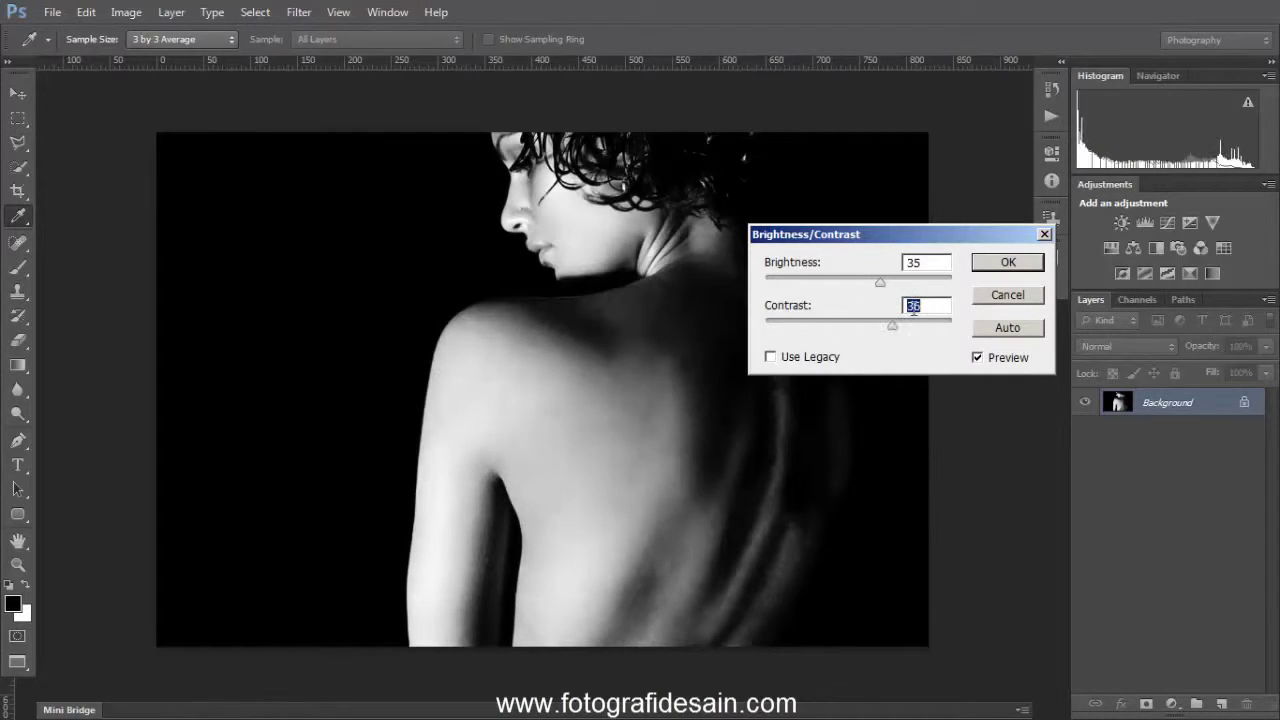
pyautogui.click(1005, 264)
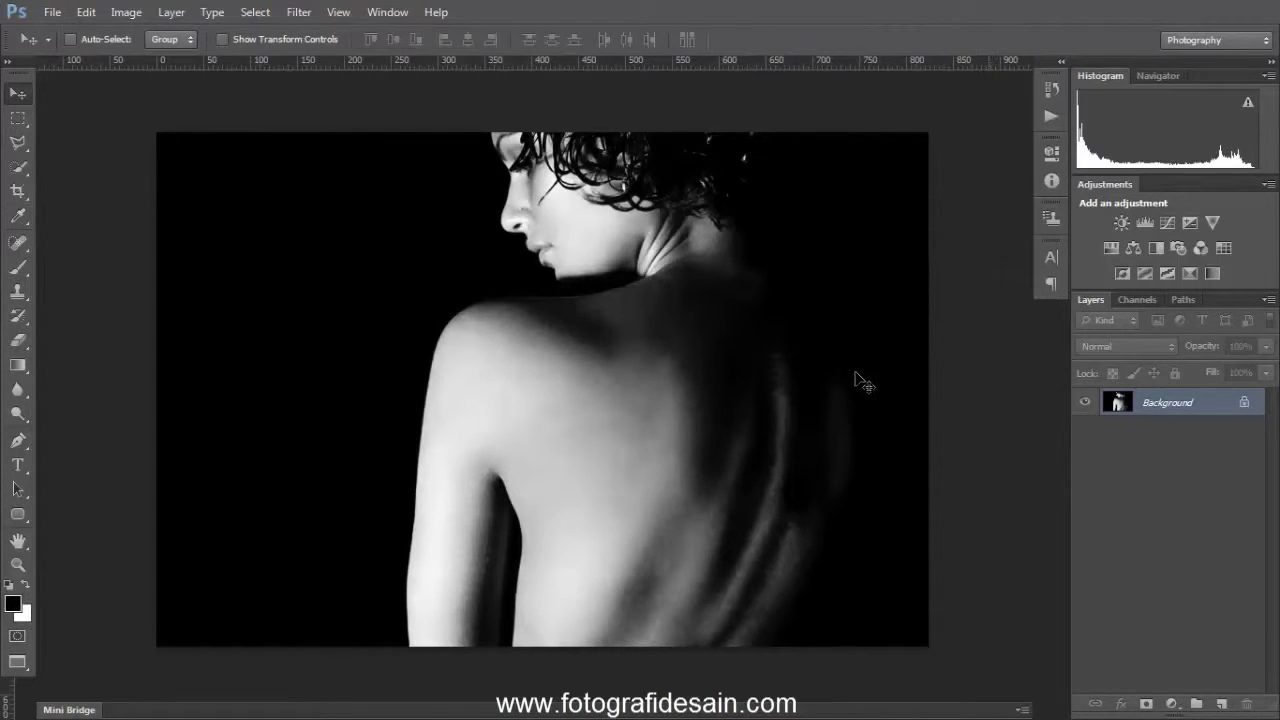
# Save the grayscale document to the Desktop as a Photoshop file named map.
pyautogui.click(51, 12)
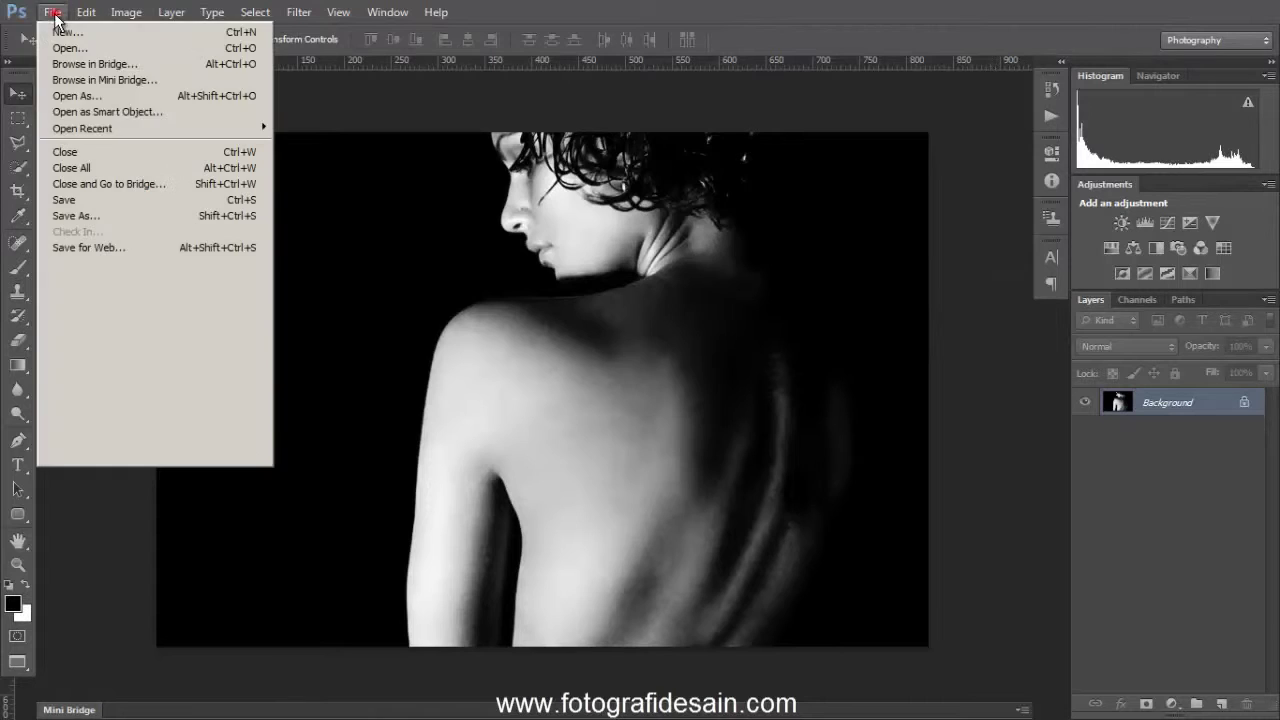
pyautogui.click(180, 215)
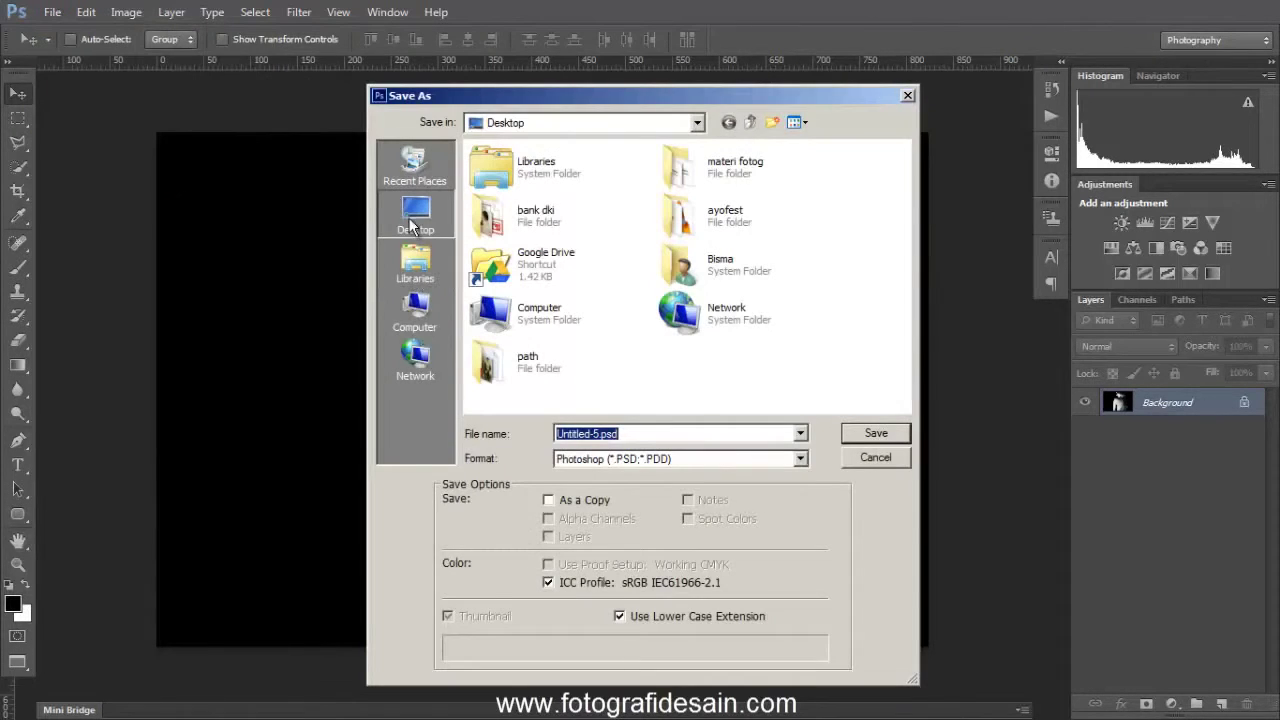
pyautogui.write('map')
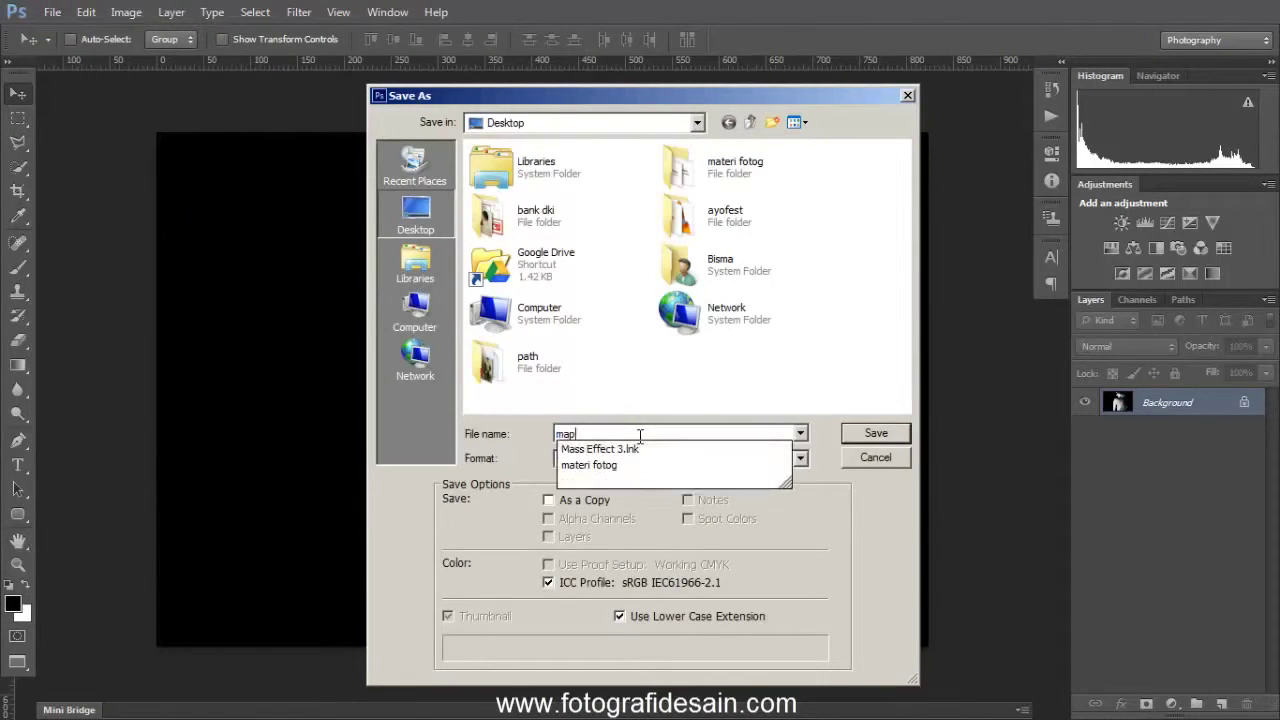
pyautogui.click(873, 438)
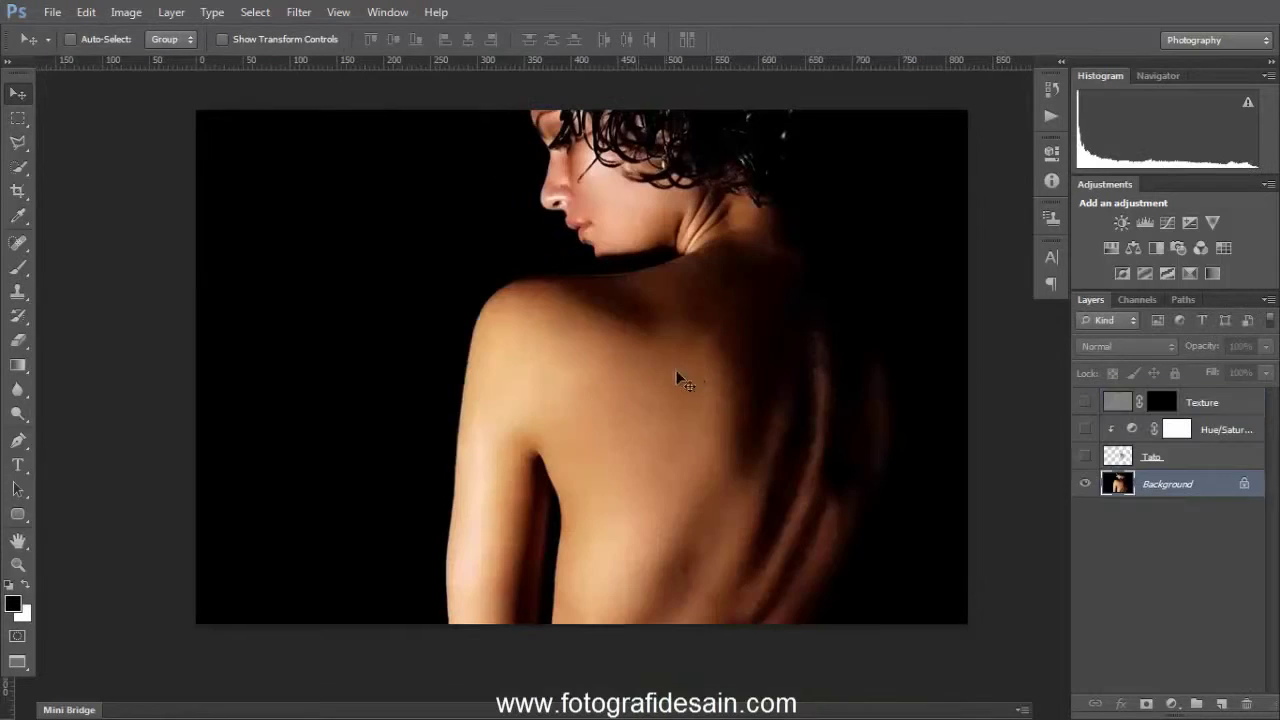
# Make the Tato layer visible again in the tattoo composite and select it.
pyautogui.click(1085, 457)
pyautogui.click(1150, 458)
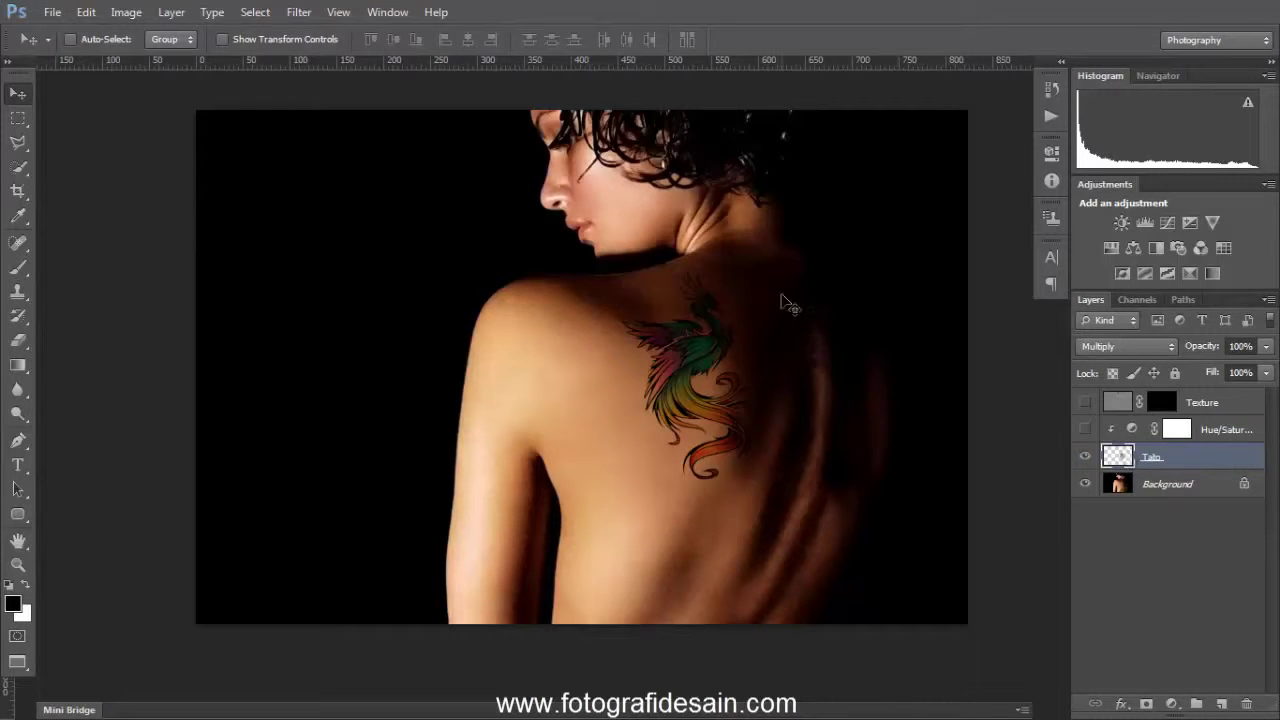
# Try the Displace filter on the Tato layer with horizontal and vertical scale 10, Stretch To Fit and map.psd as displacement map.
pyautogui.click(298, 12)
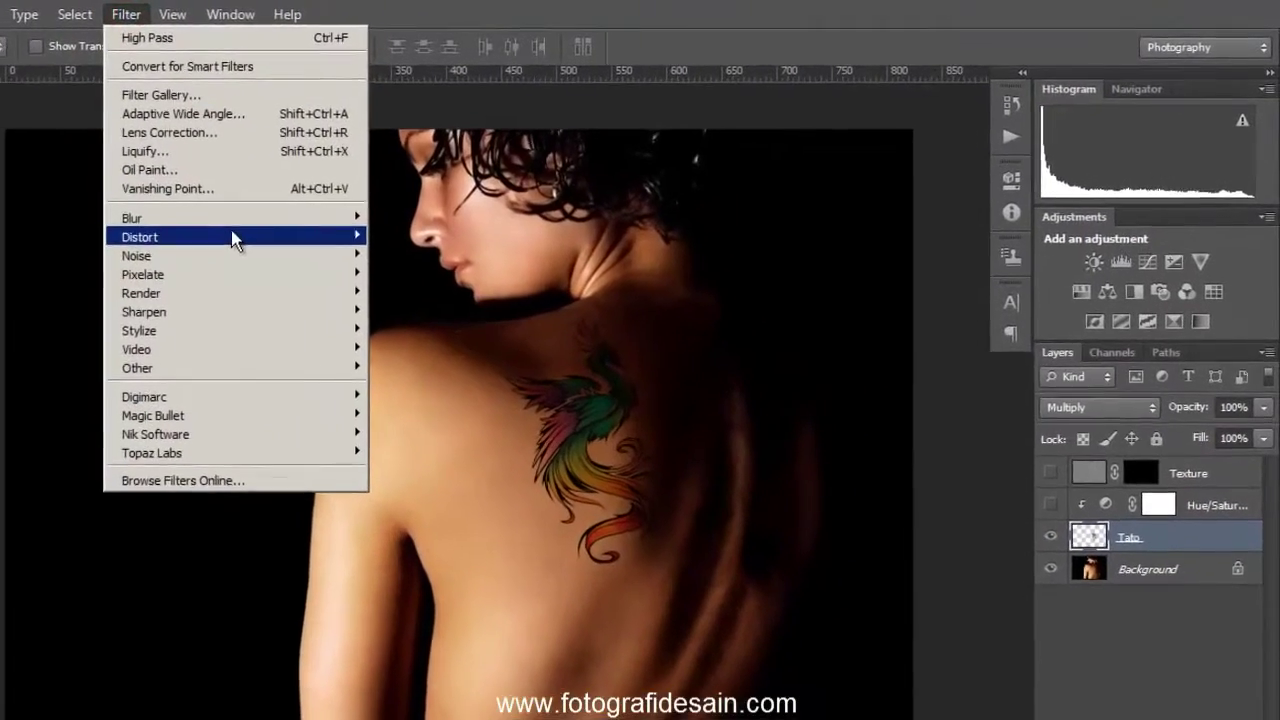
pyautogui.moveTo(417, 213)
pyautogui.click(505, 213)
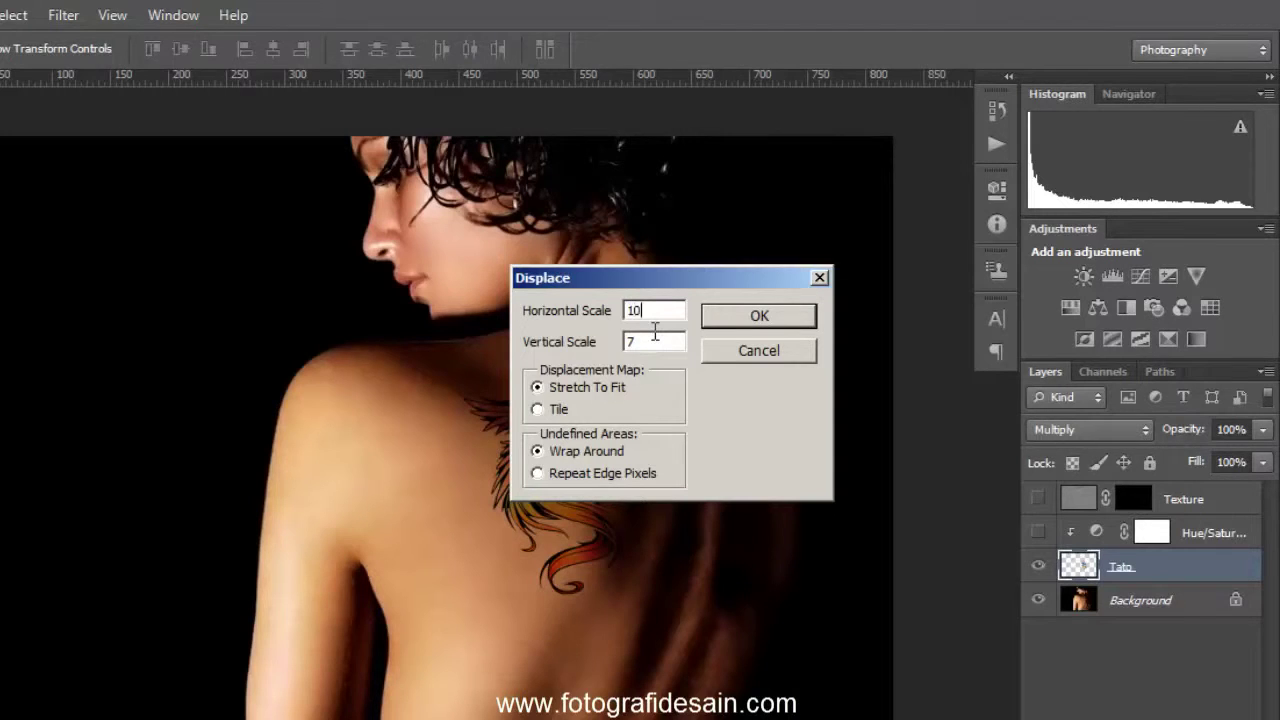
pyautogui.press('Tab')
pyautogui.write('10')
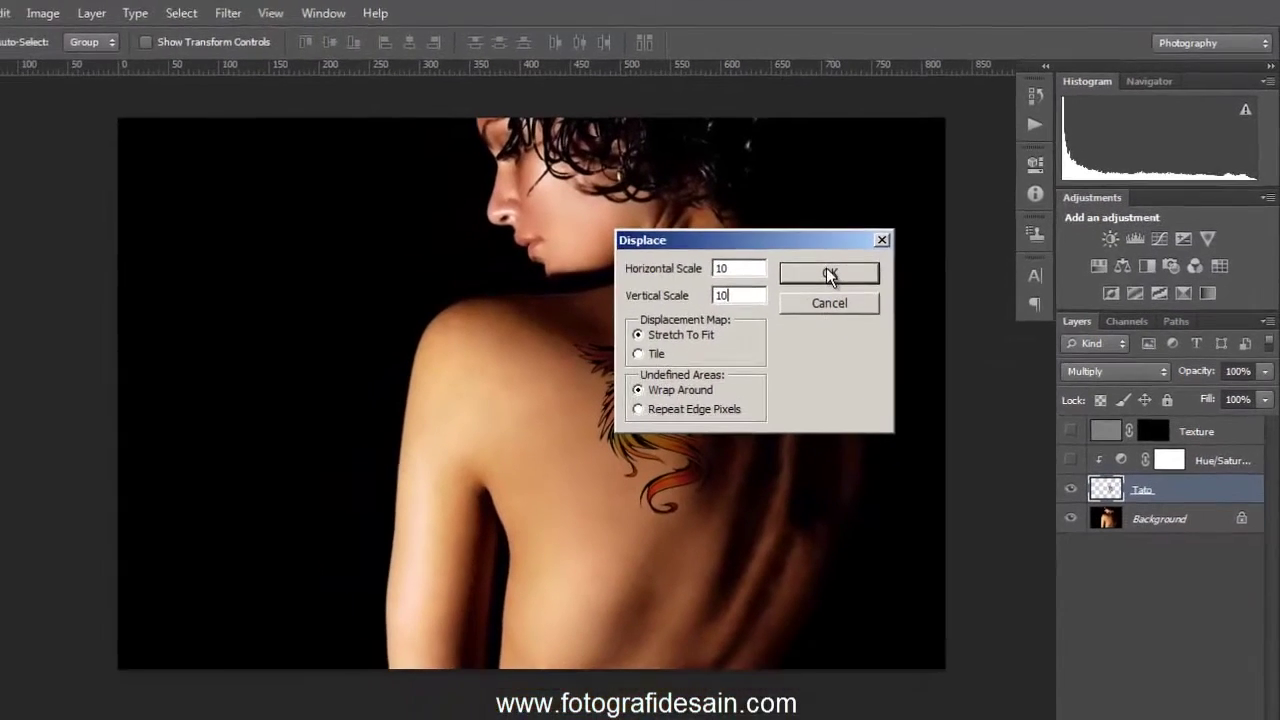
pyautogui.click(759, 315)
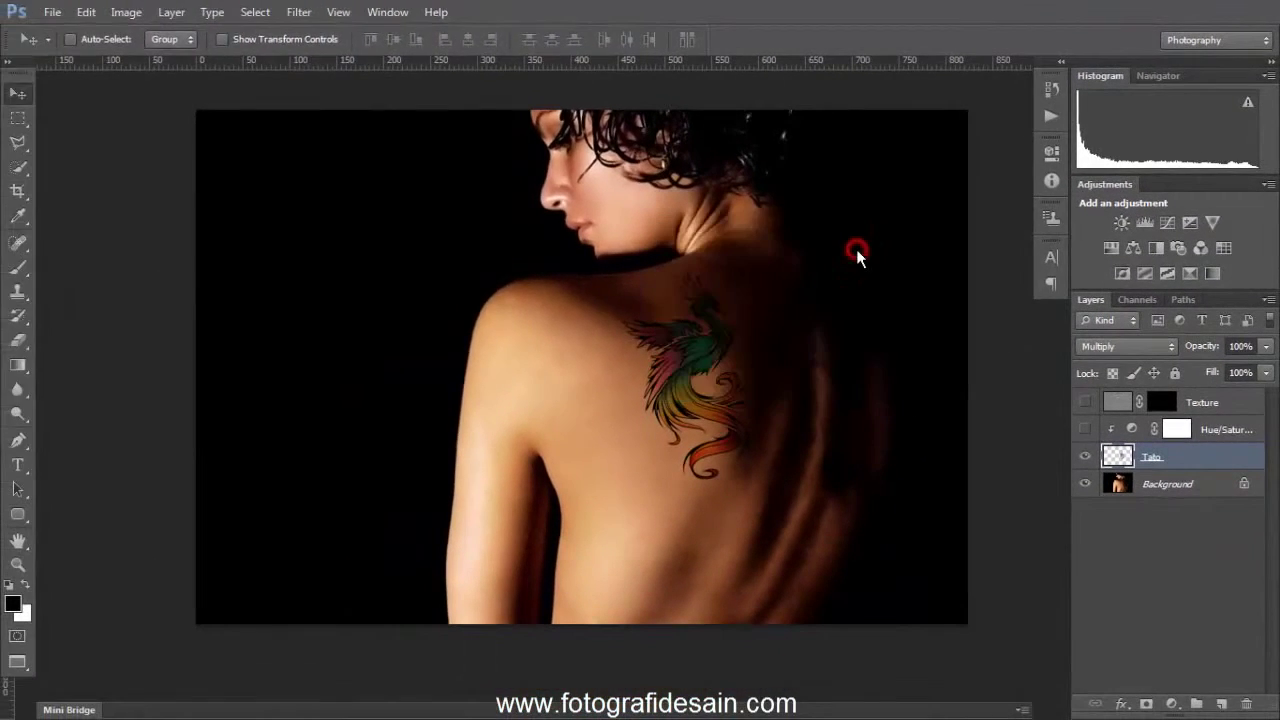
pyautogui.click(414, 180)
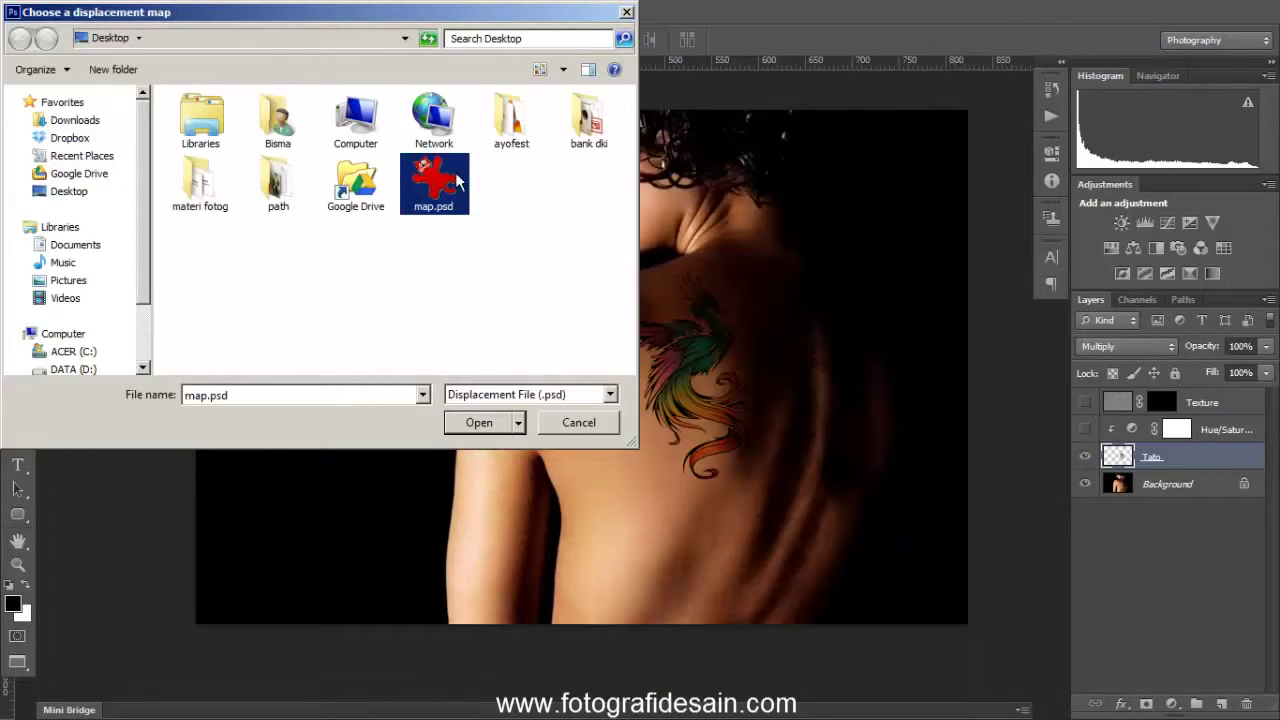
pyautogui.click(481, 423)
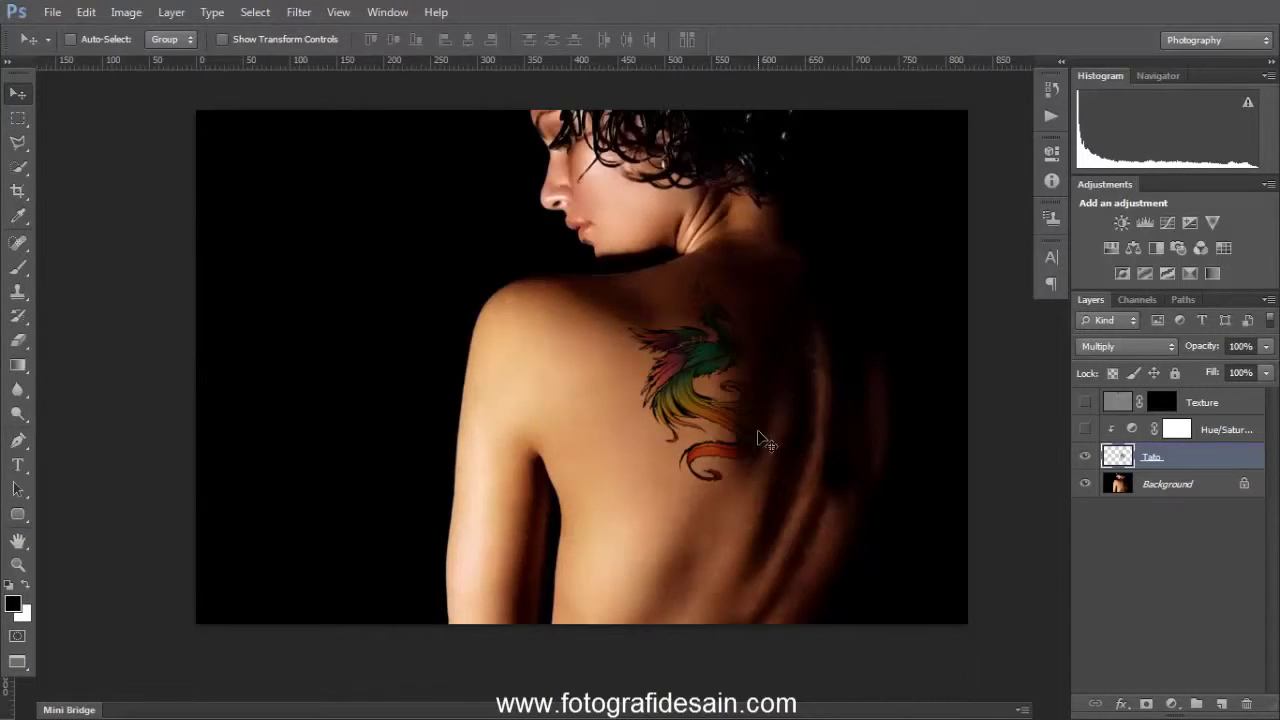
# Inspect the displaced tattoo up close and undo the Displace filter.
pyautogui.scroll(3, 760, 437)
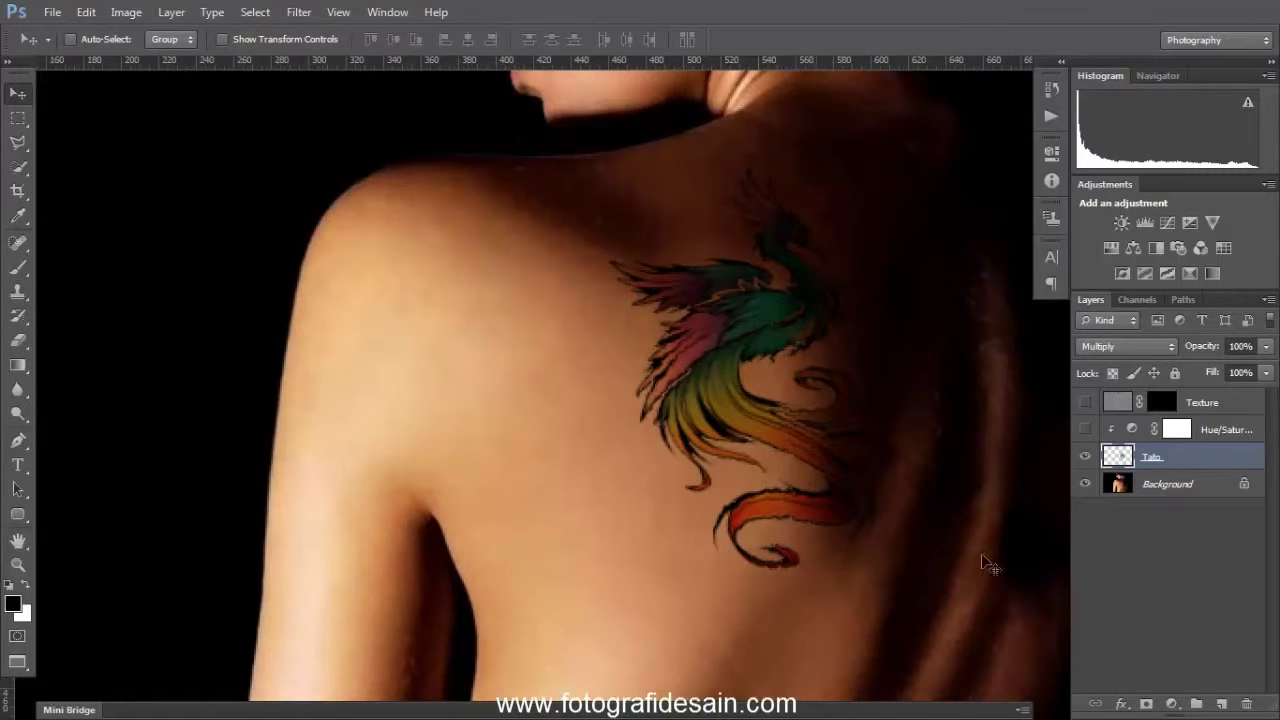
pyautogui.moveTo(793, 405); pyautogui.dragTo(648, 367)
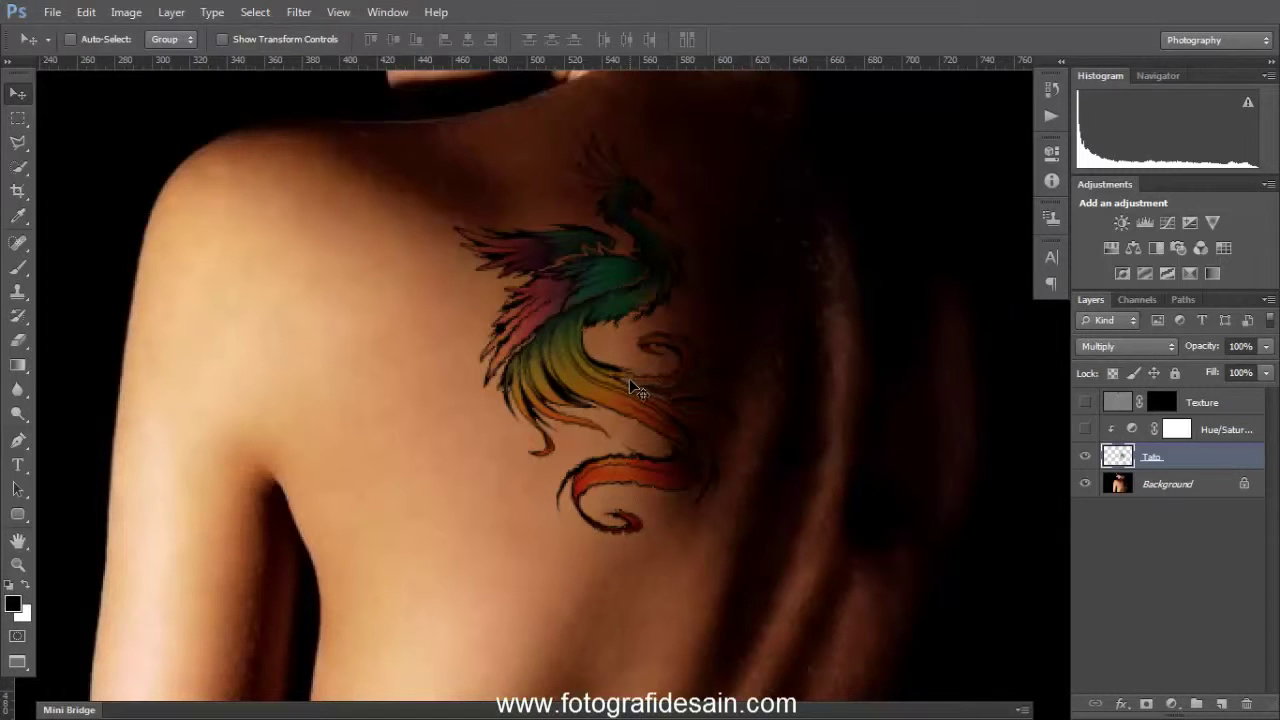
pyautogui.hotkey('ctrl', 'z')
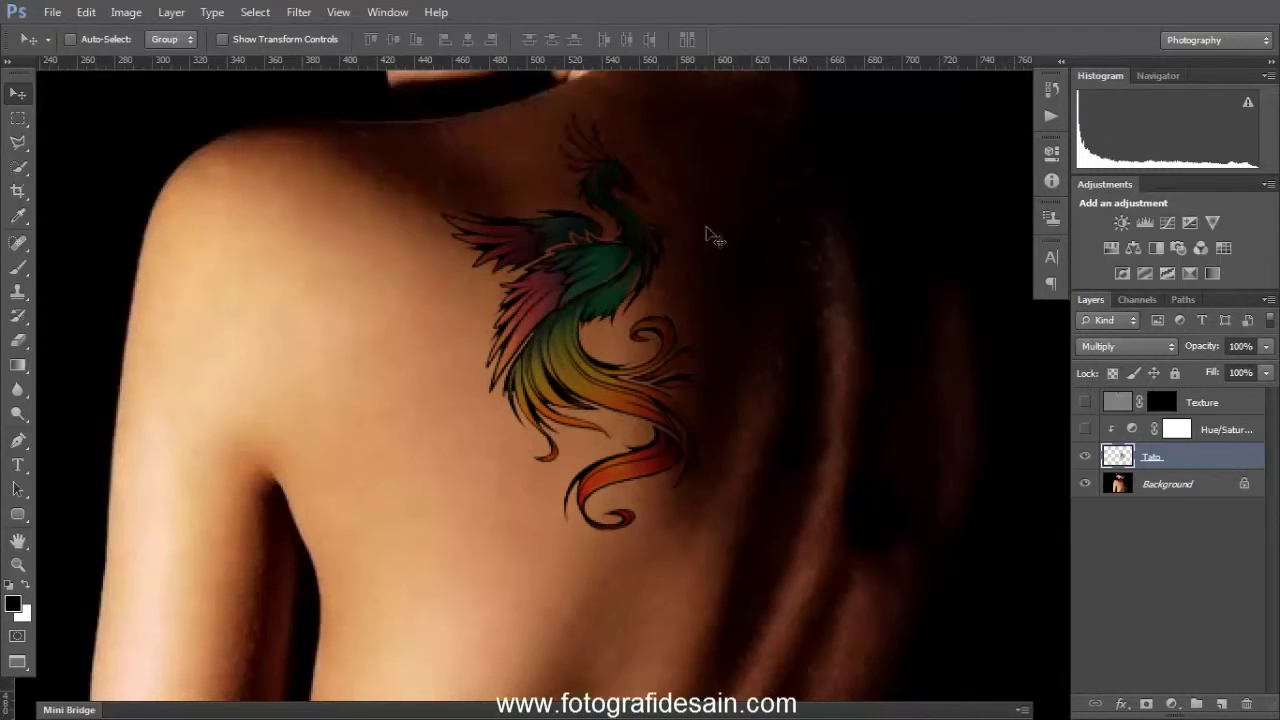
# Apply the Displace filter to the Tato layer with horizontal and vertical scale 6, Stretch To Fit, Wrap Around and map.psd as displacement map.
pyautogui.click(289, 14)
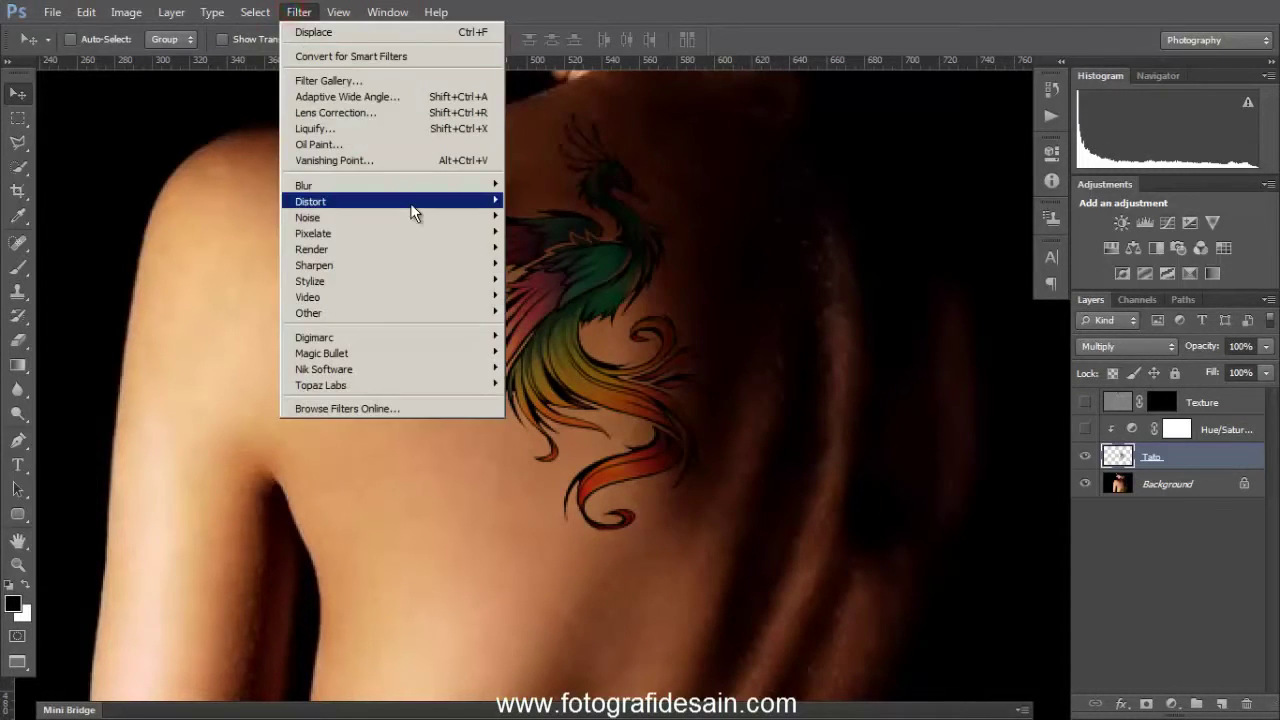
pyautogui.moveTo(410, 203)
pyautogui.click(528, 201)
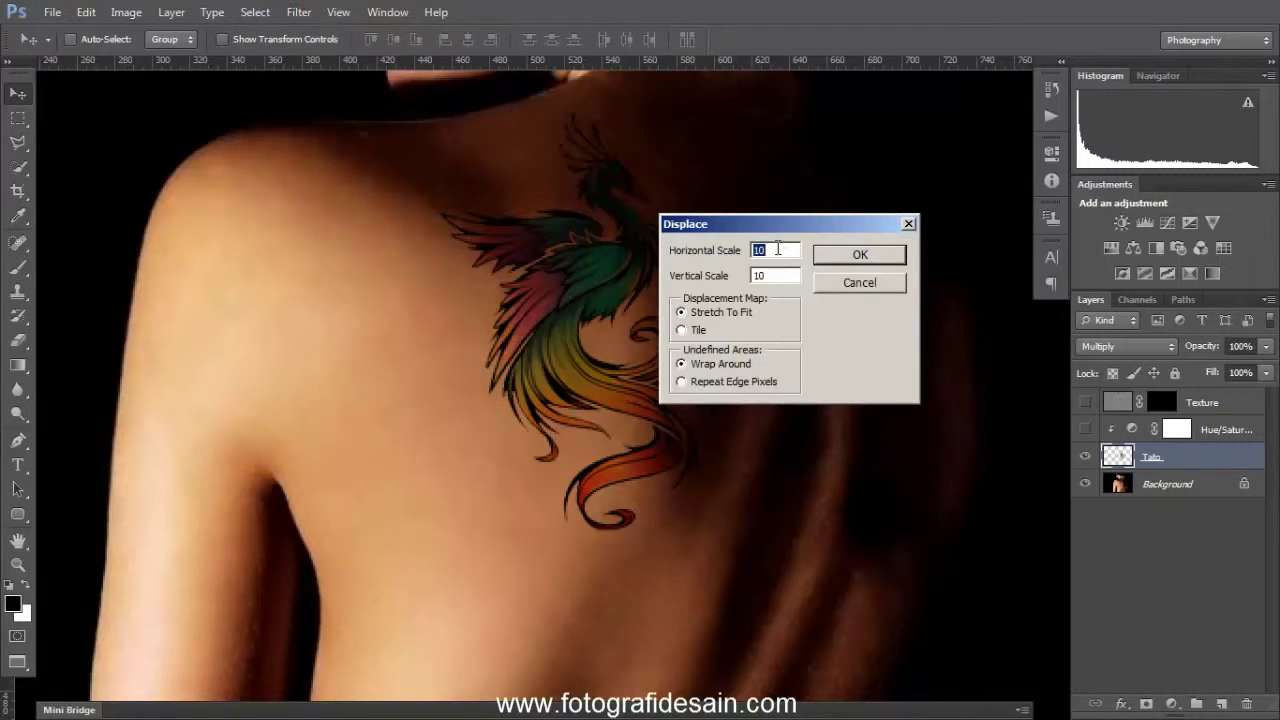
pyautogui.write('6')
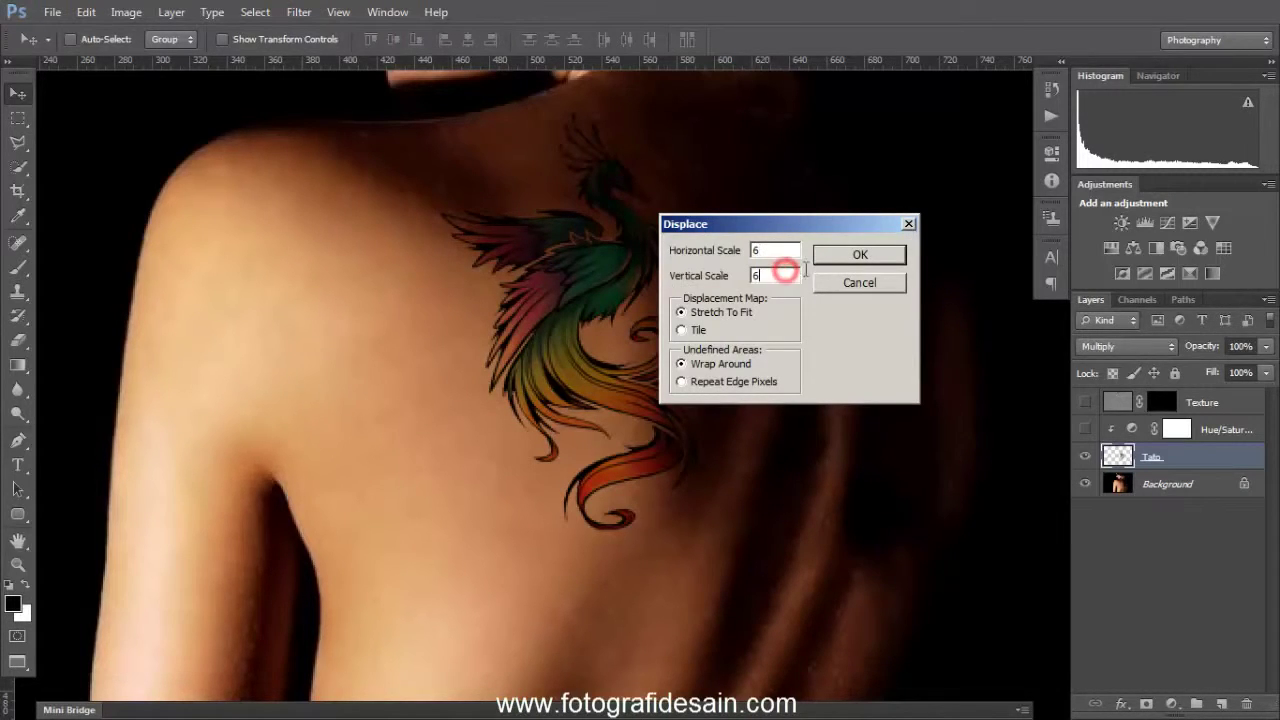
pyautogui.click(860, 256)
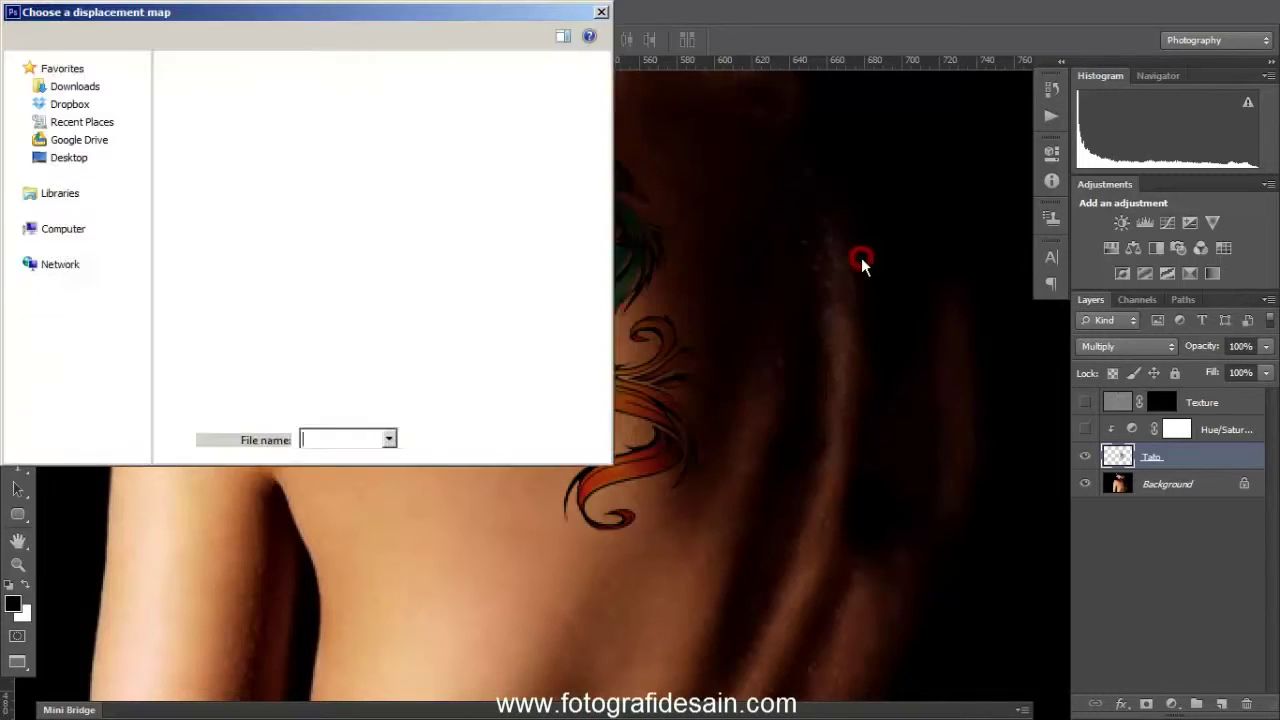
pyautogui.click(448, 190)
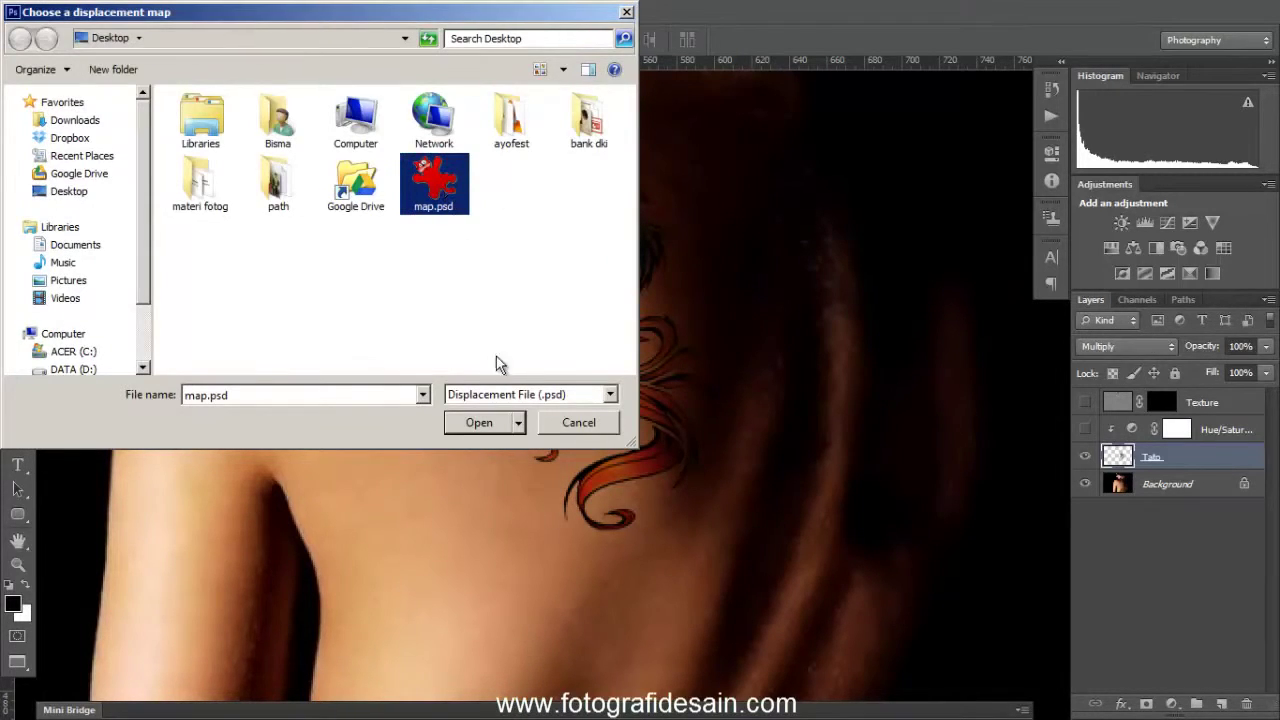
pyautogui.click(481, 424)
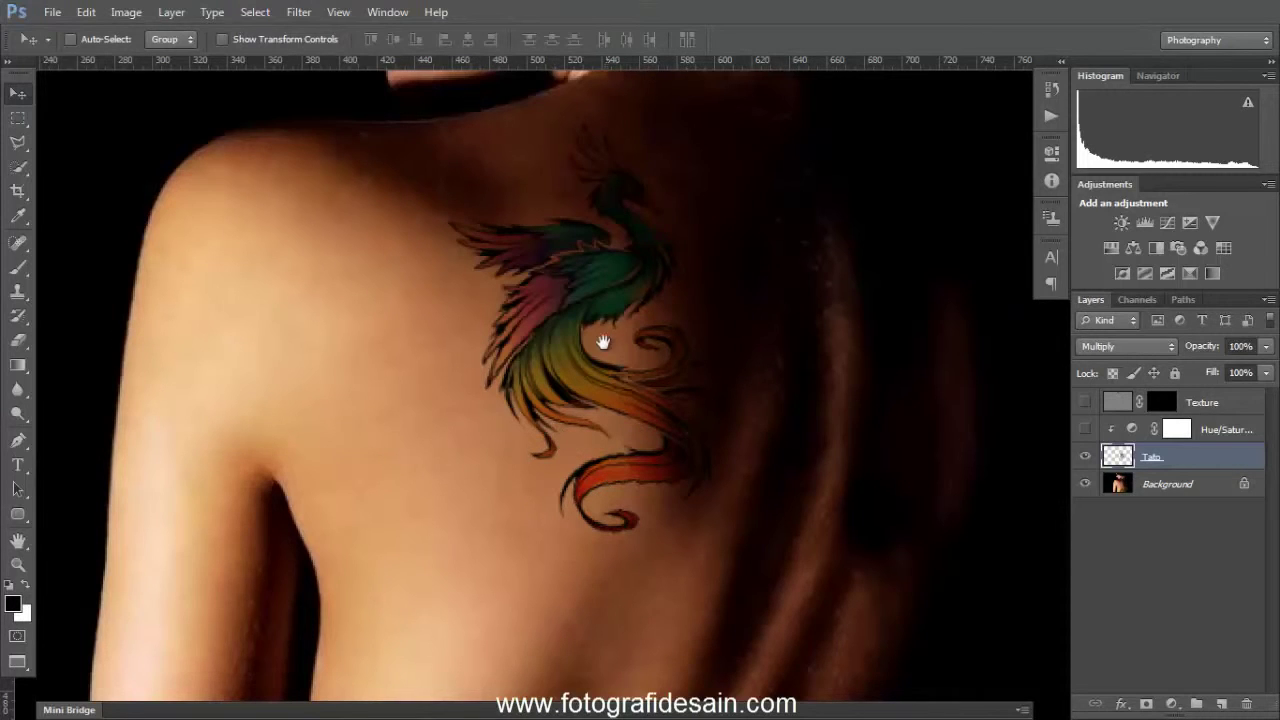
# Compare the tattoo before and after displacement by repeatedly undoing and redoing the Displace filter, ending with the filter applied.
pyautogui.moveTo(603, 343); pyautogui.dragTo(605, 400)
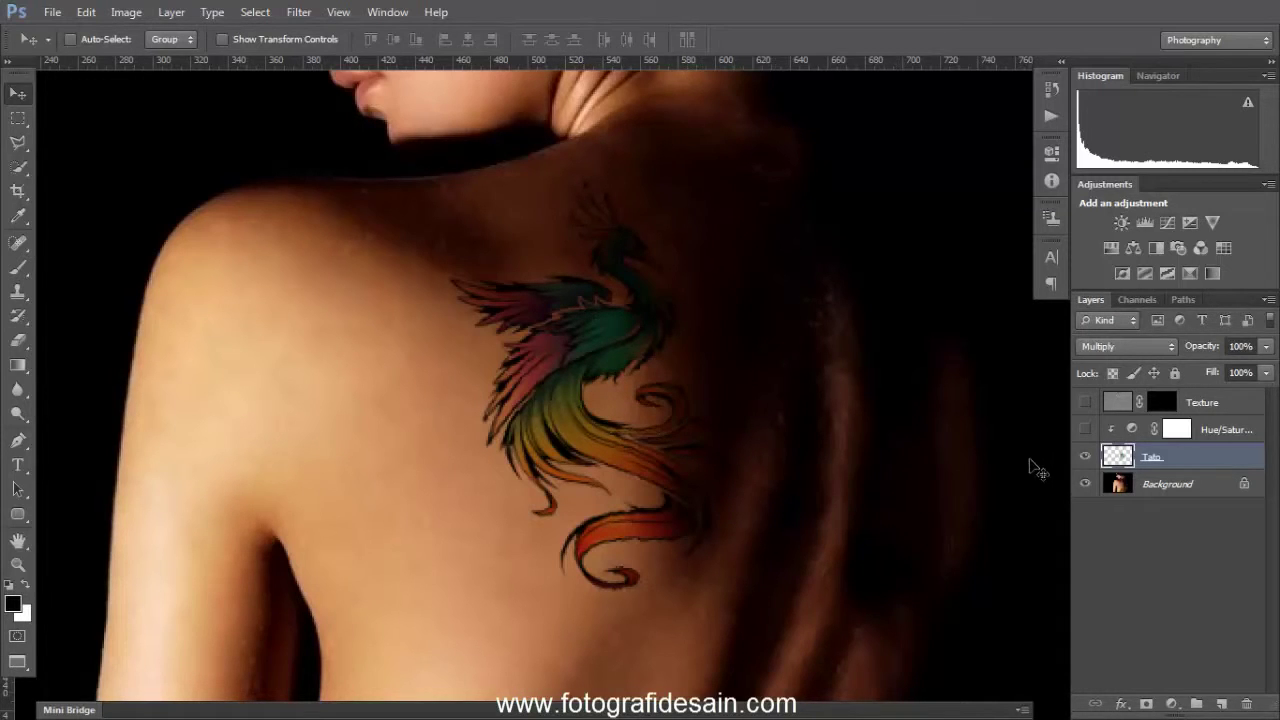
pyautogui.hotkey('ctrl', 'z')
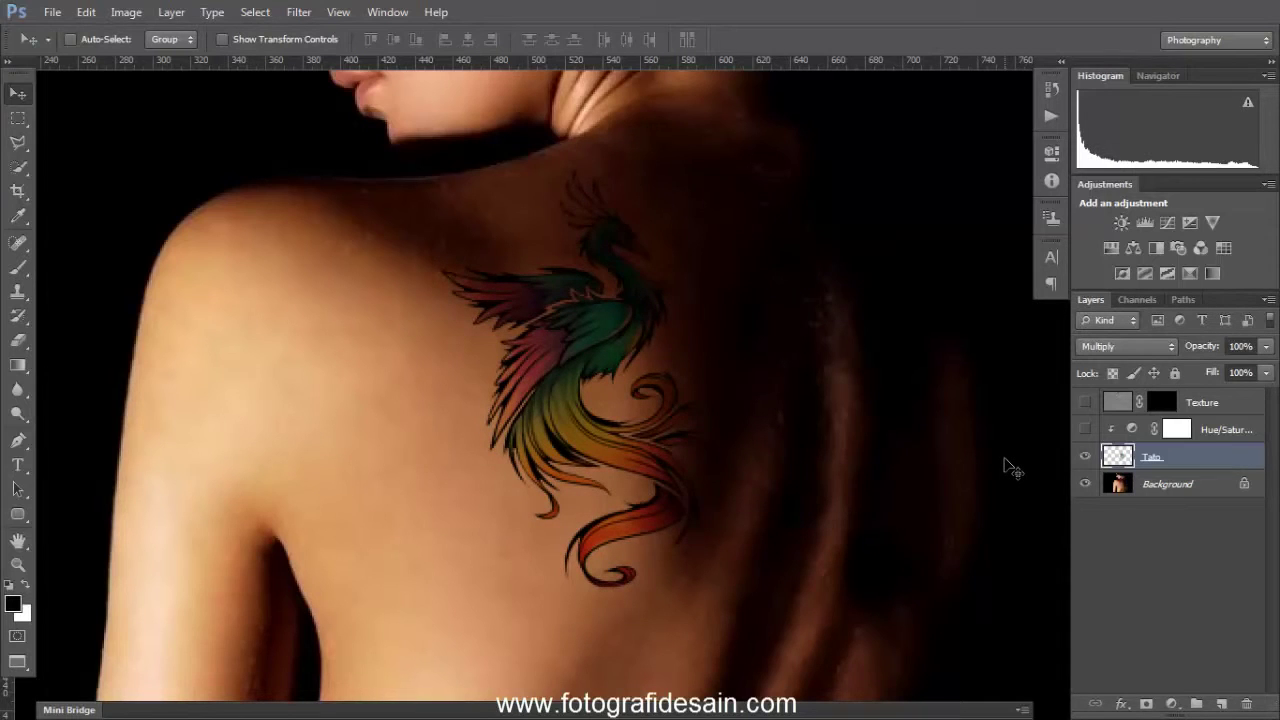
pyautogui.hotkey('ctrl', 'z')
pyautogui.hotkey('ctrl', 'z')
pyautogui.hotkey('ctrl', 'z')
pyautogui.hotkey('ctrl', 'z')
pyautogui.hotkey('ctrl', 'z')
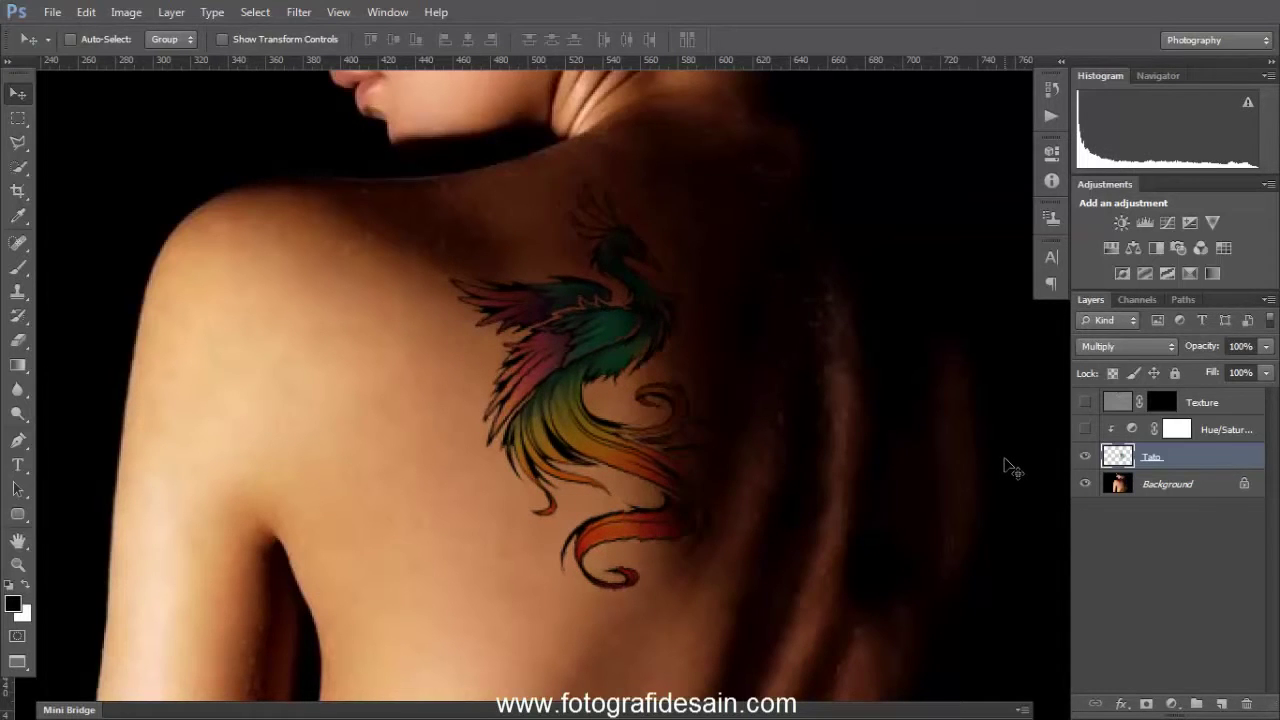
pyautogui.hotkey('ctrl', 'z')
pyautogui.hotkey('ctrl', 'z')
pyautogui.hotkey('ctrl', 'z')
pyautogui.hotkey('ctrl', 'z')
pyautogui.hotkey('ctrl', 'z')
pyautogui.hotkey('ctrl', 'z')
pyautogui.hotkey('ctrl', 'z')
pyautogui.hotkey('ctrl', 'z')
pyautogui.hotkey('ctrl', 'z')
pyautogui.hotkey('ctrl', 'z')
pyautogui.hotkey('ctrl', 'z')
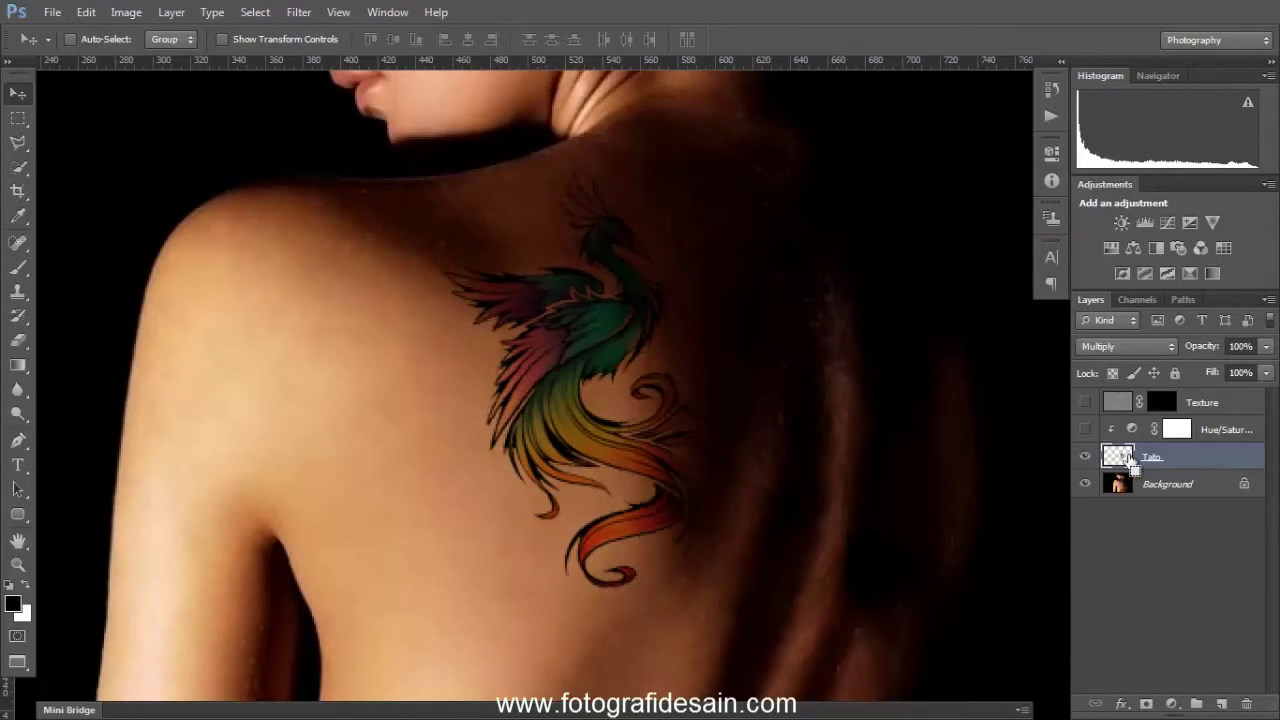
pyautogui.hotkey('ctrl', 'z')
pyautogui.hotkey('ctrl', 'z')
pyautogui.hotkey('ctrl', 'z')
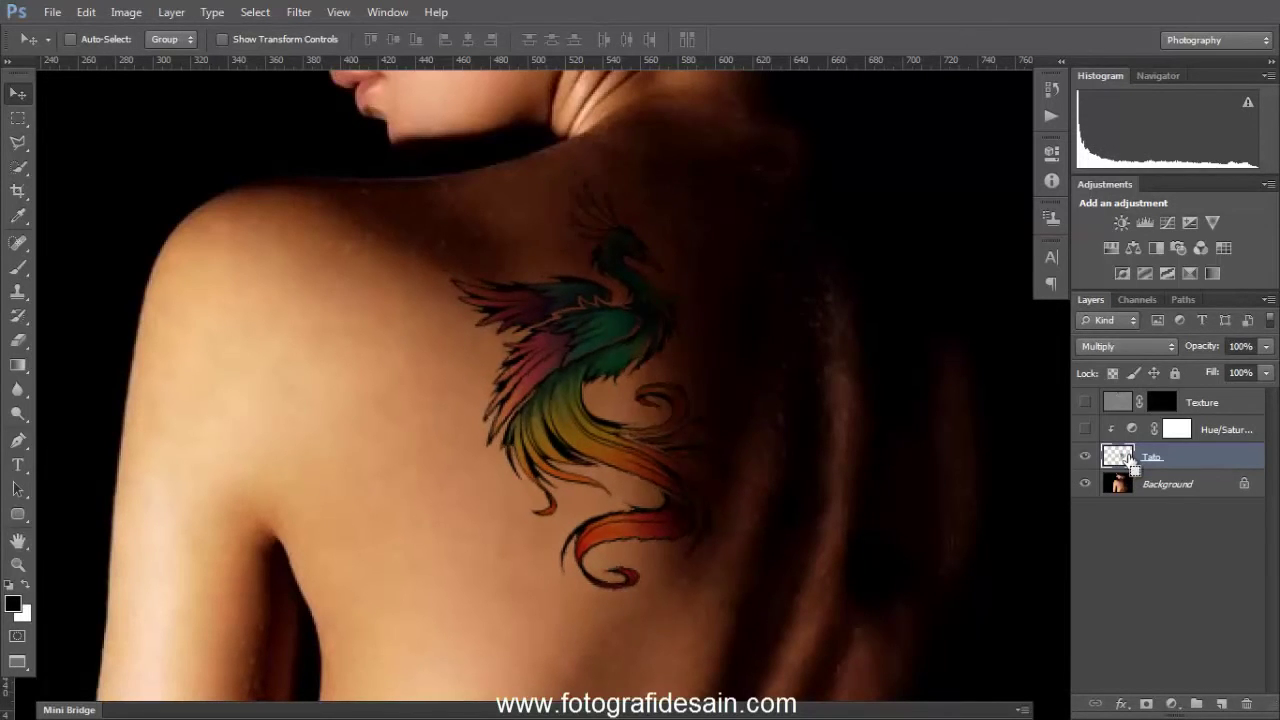